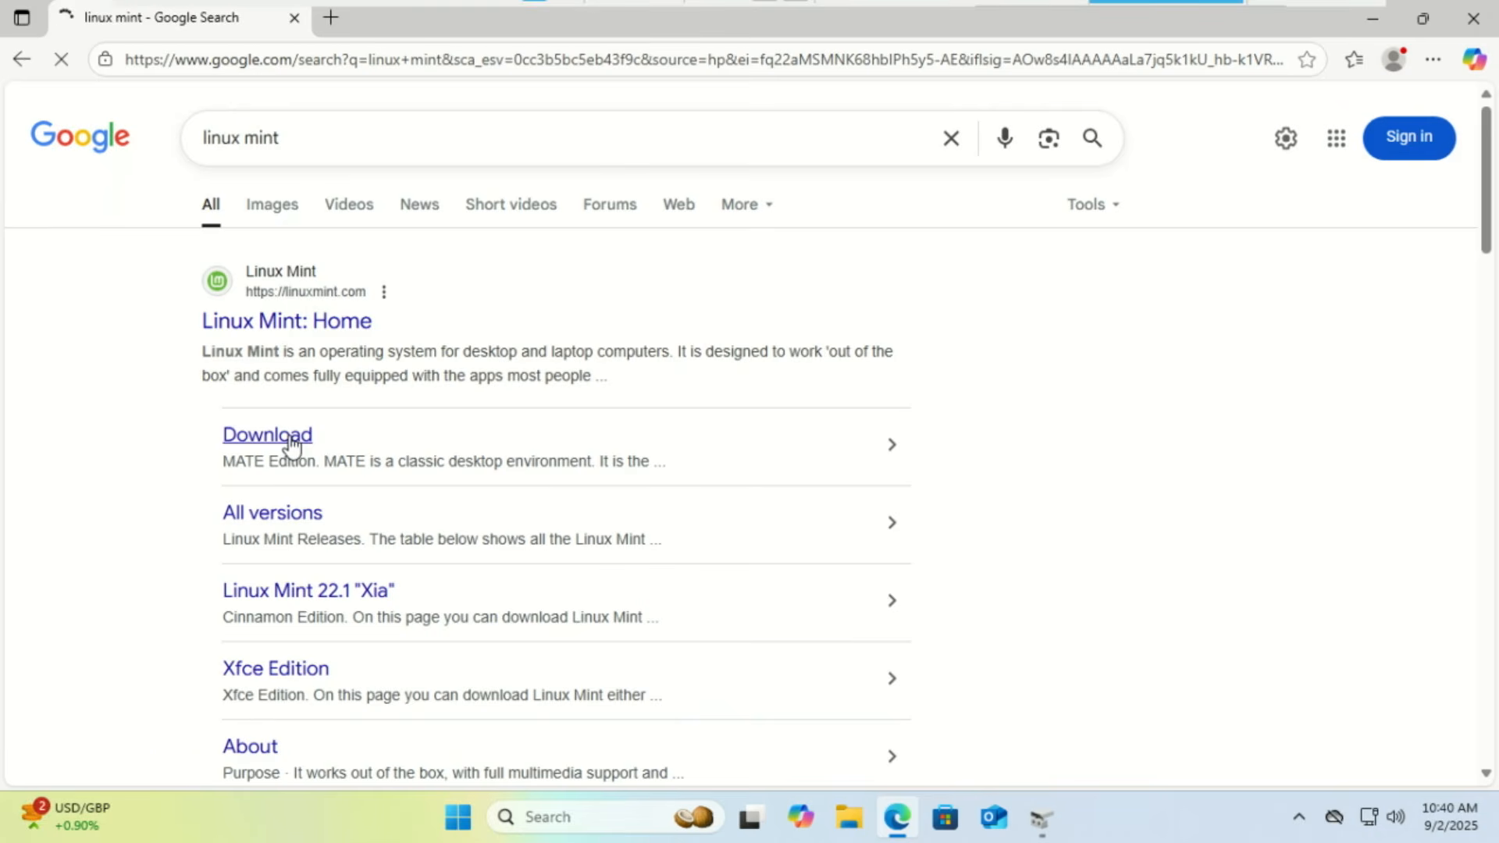
Open the Linux Mint 22.1 'Xia' download page from Google and scroll through the desktop editions
left_click(289, 435)
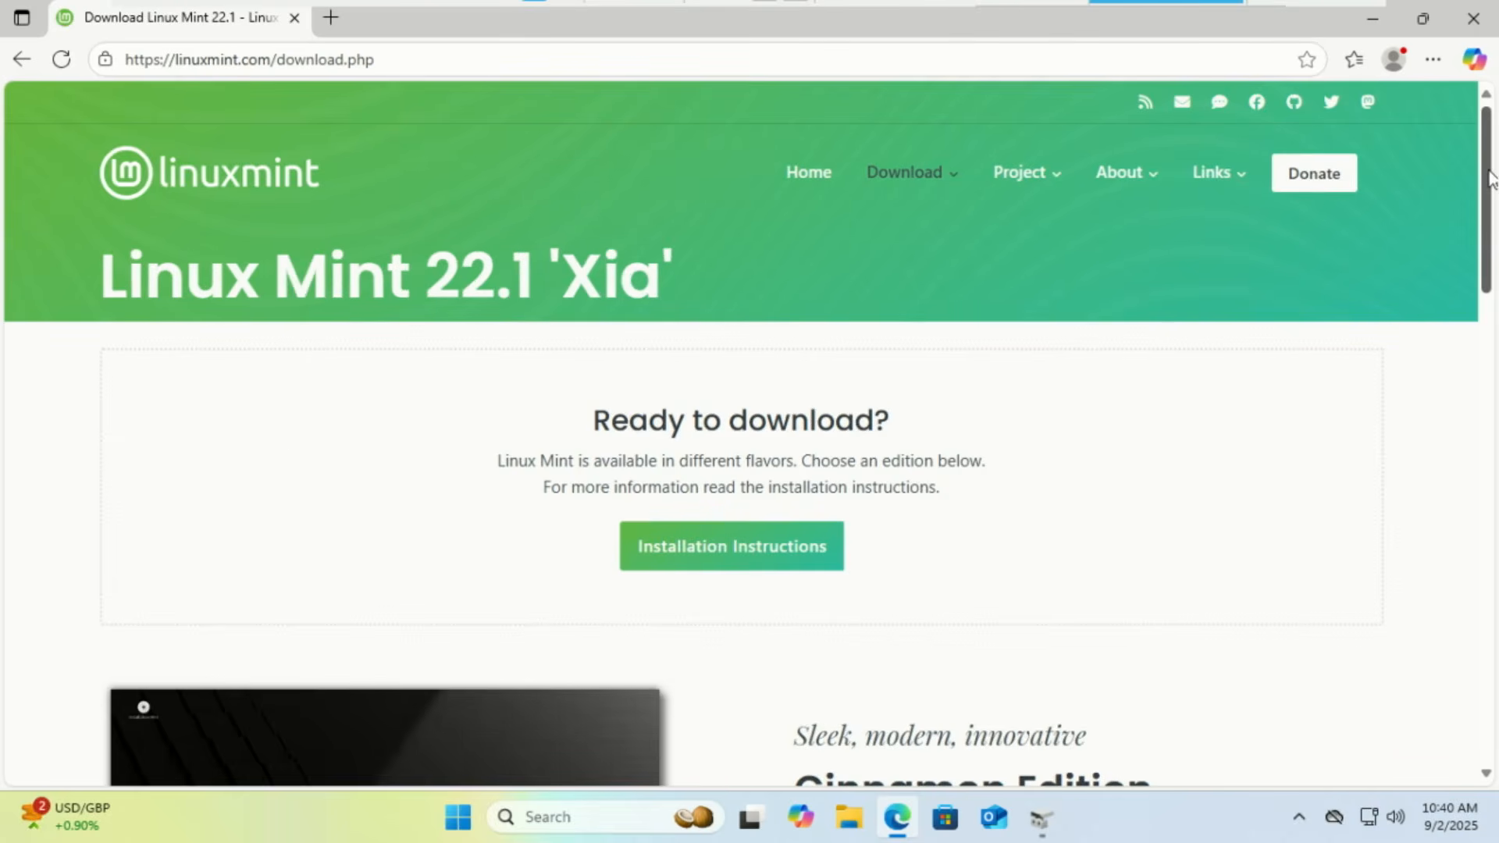
left_click_drag(1492, 178, 1495, 337)
Open rufus.ie from the search results and scroll to the Rufus 4.9 download table
scroll(1436, 273, "up", 5)
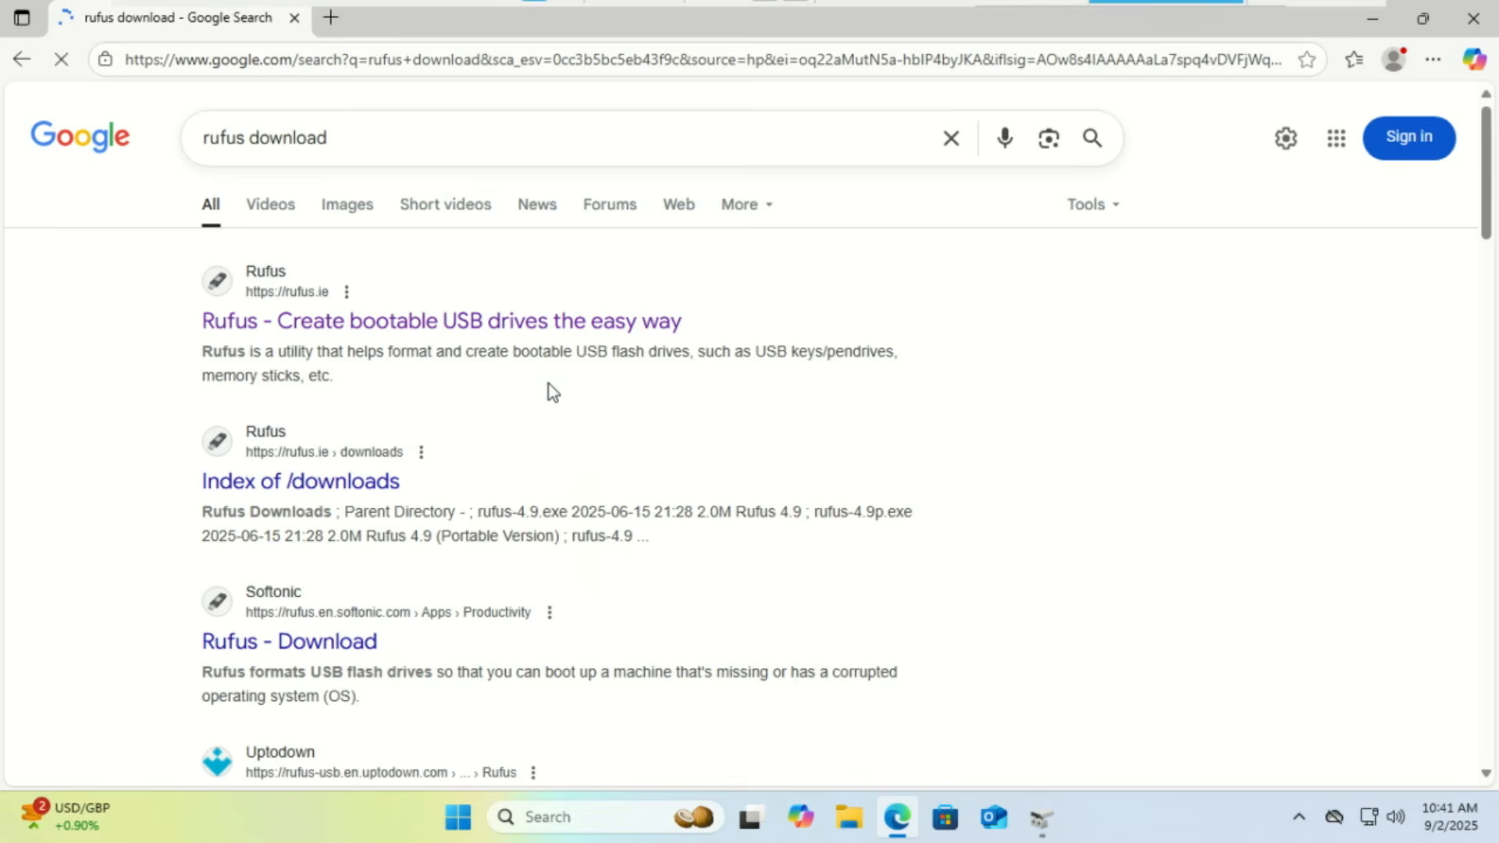
left_click(455, 326)
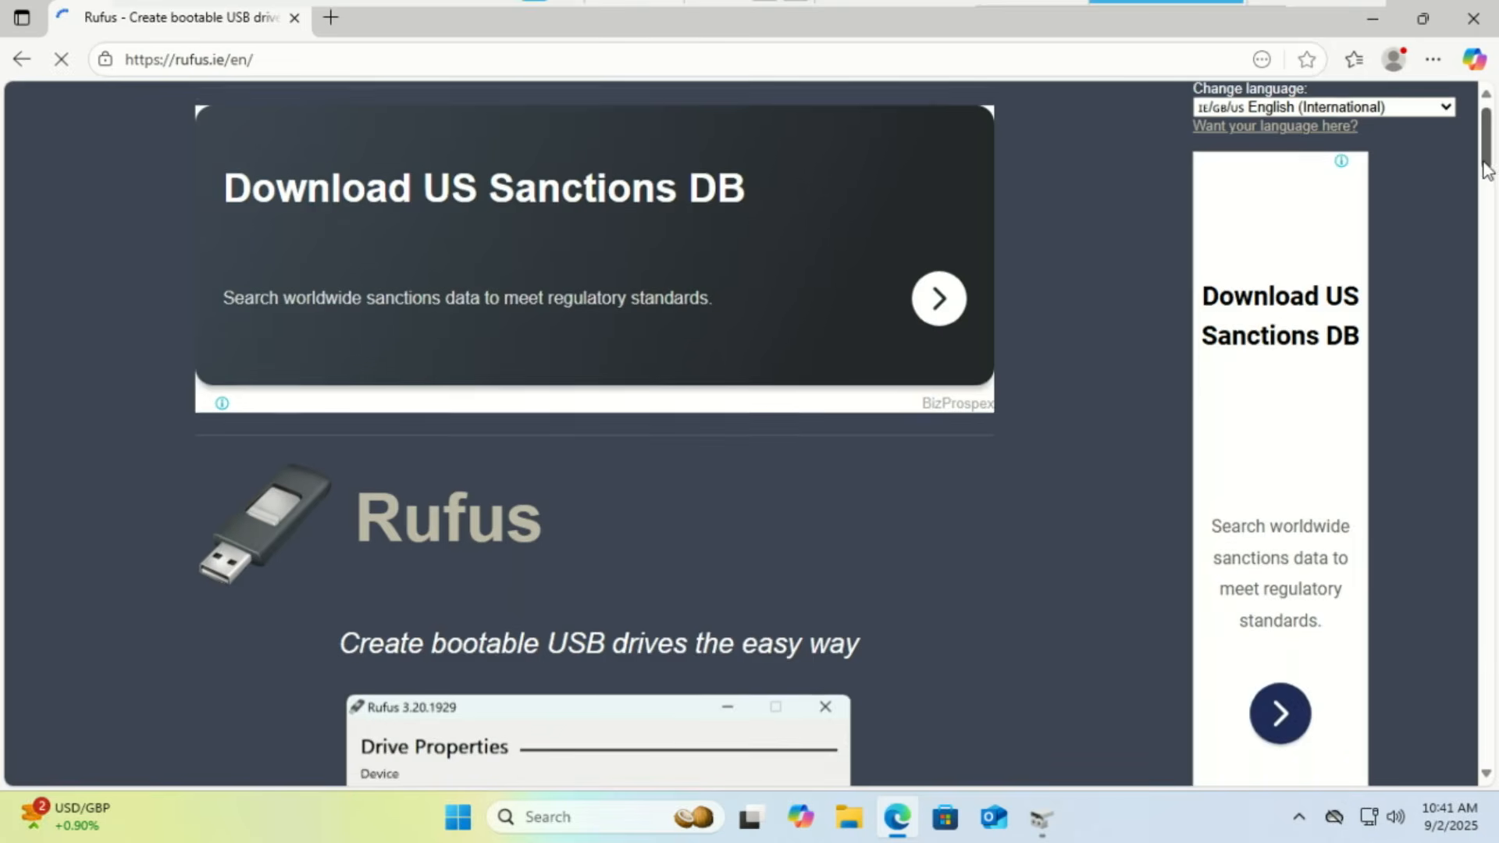
left_click_drag(1485, 168, 1485, 328)
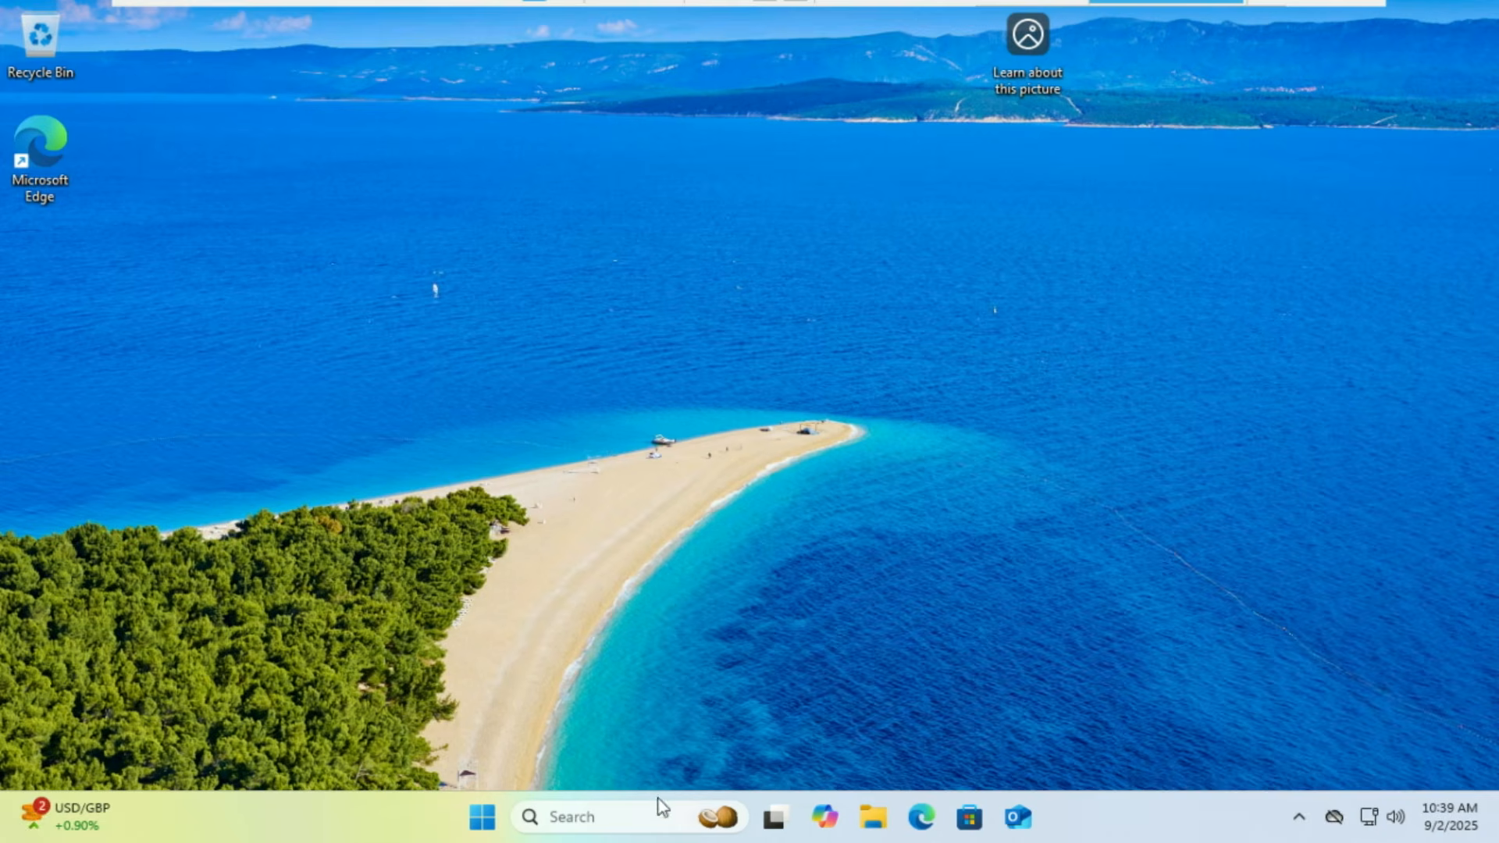
Search 'disk' to open Disk Management and initialize Disk 1 with a GPT partition table
left_click(653, 814)
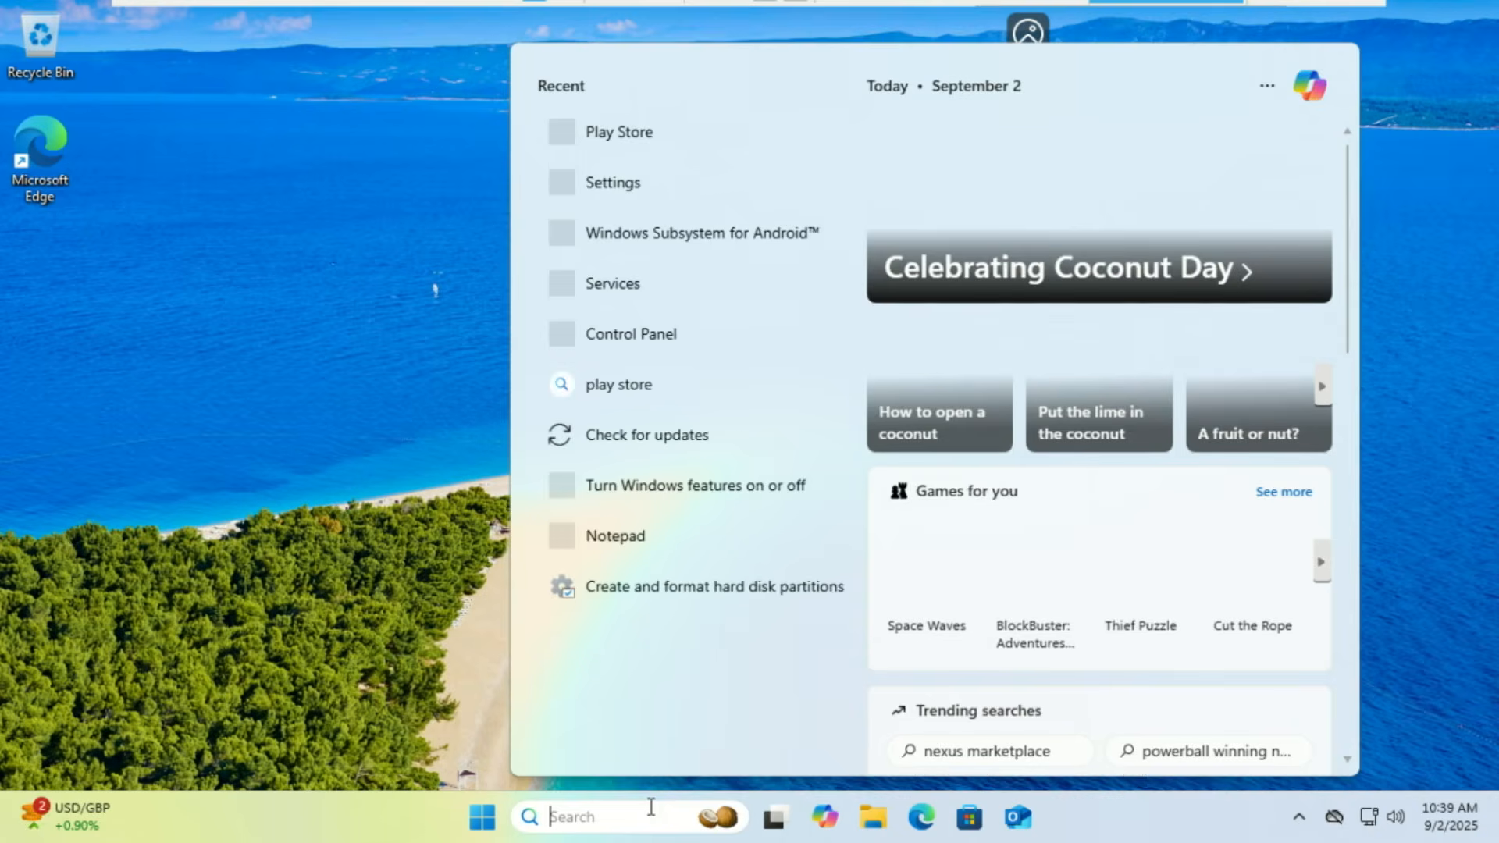
type("disk")
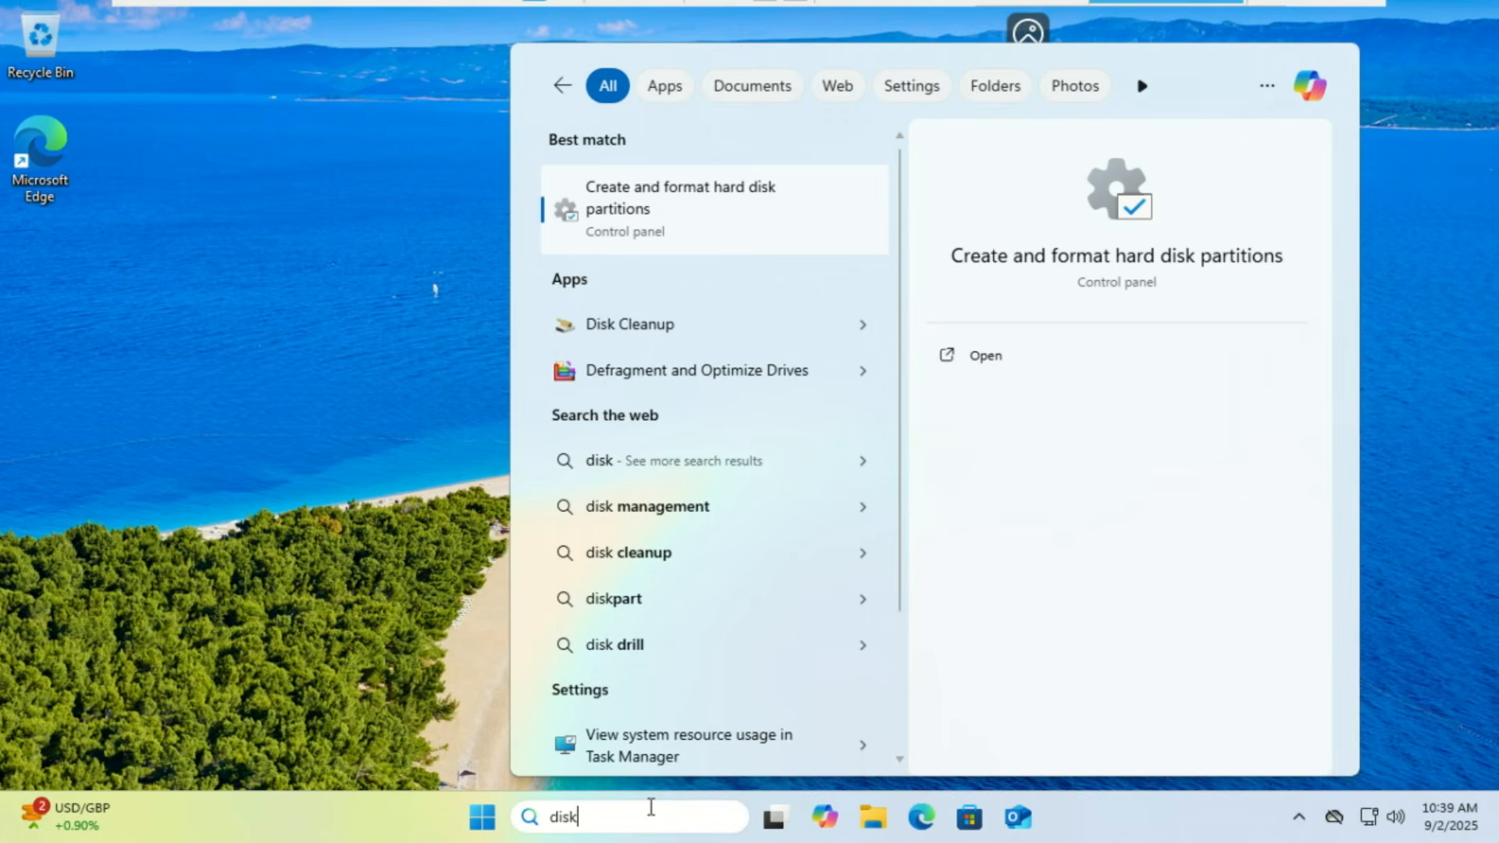
left_click(729, 218)
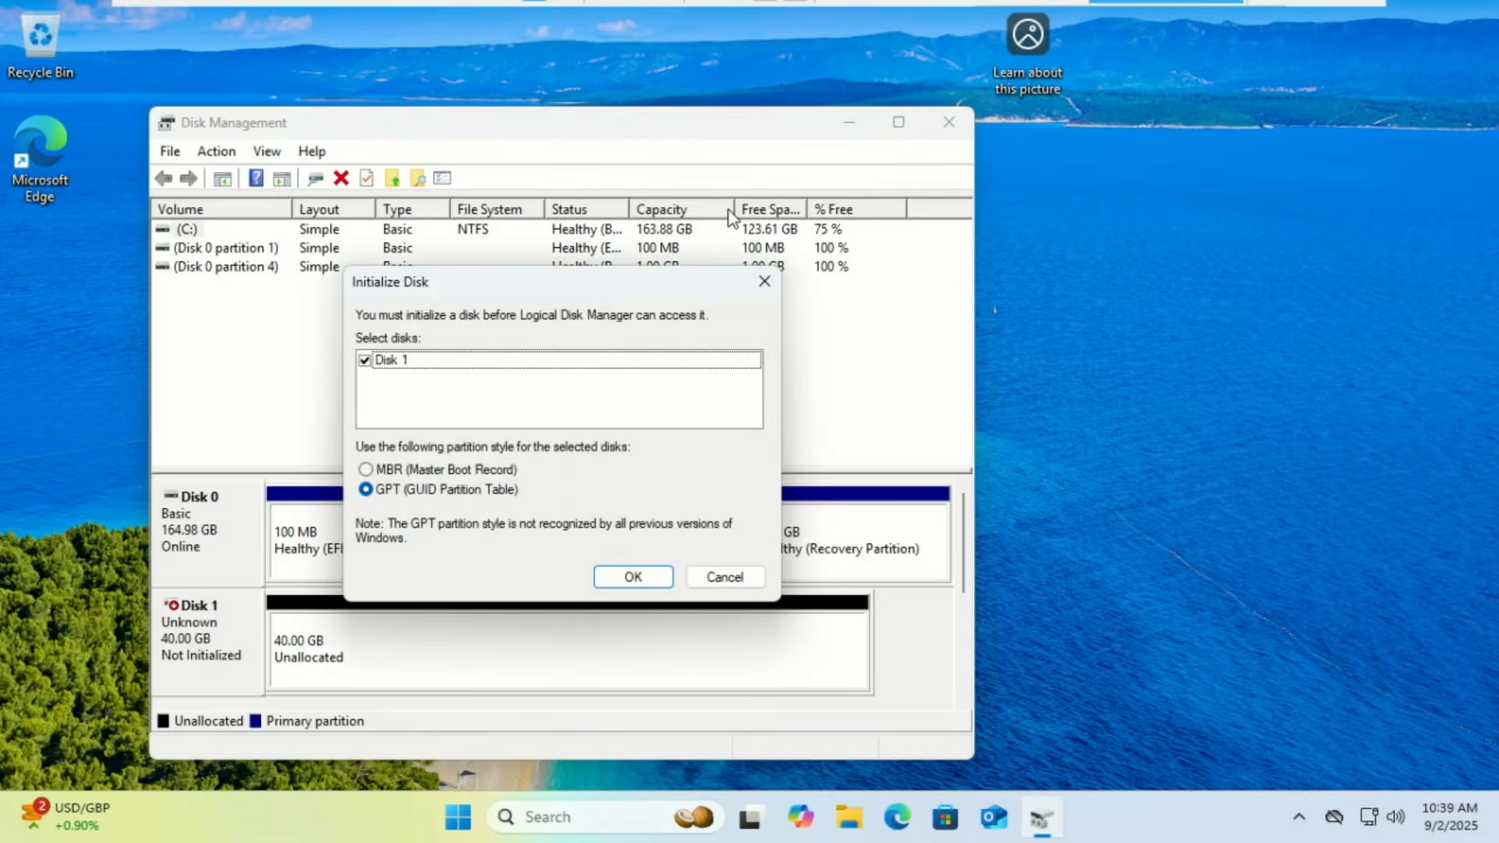
left_click(631, 577)
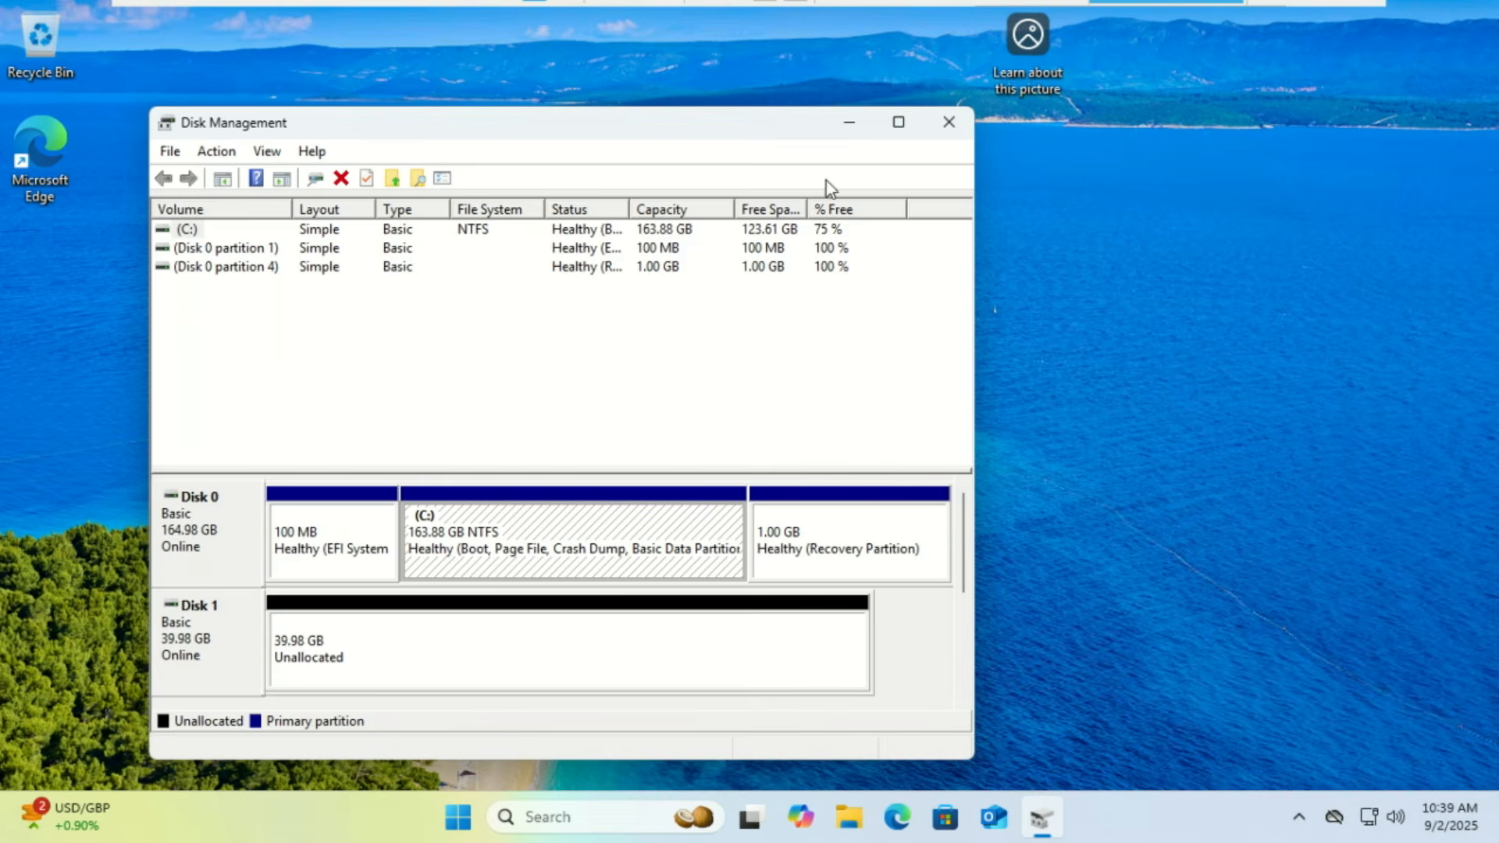
Maximize Disk Management and select the C: partition, then Disk 1's 39.98 GB unallocated space
left_click(897, 123)
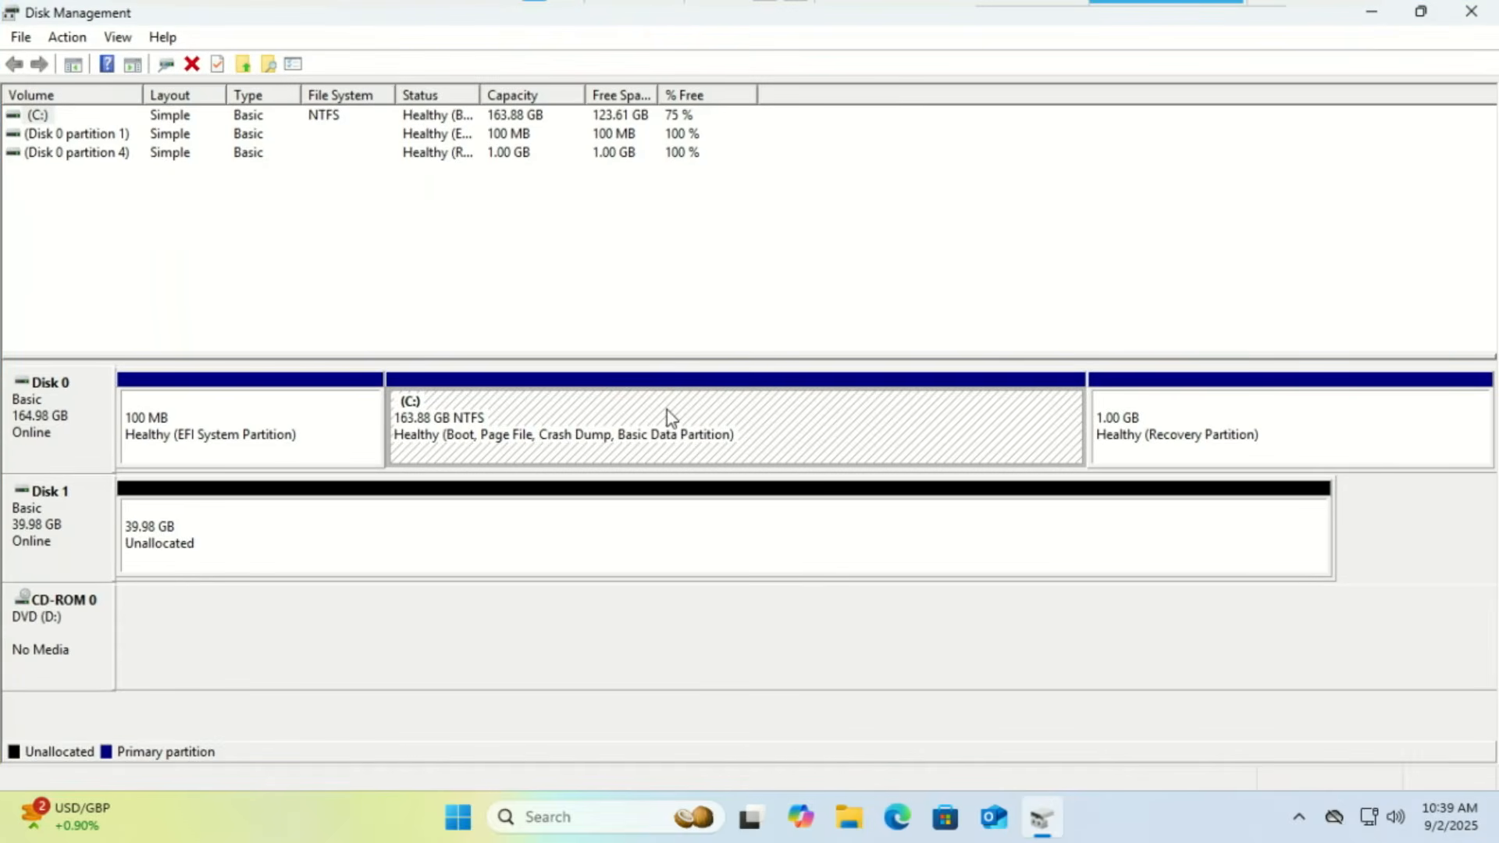
left_click(514, 527)
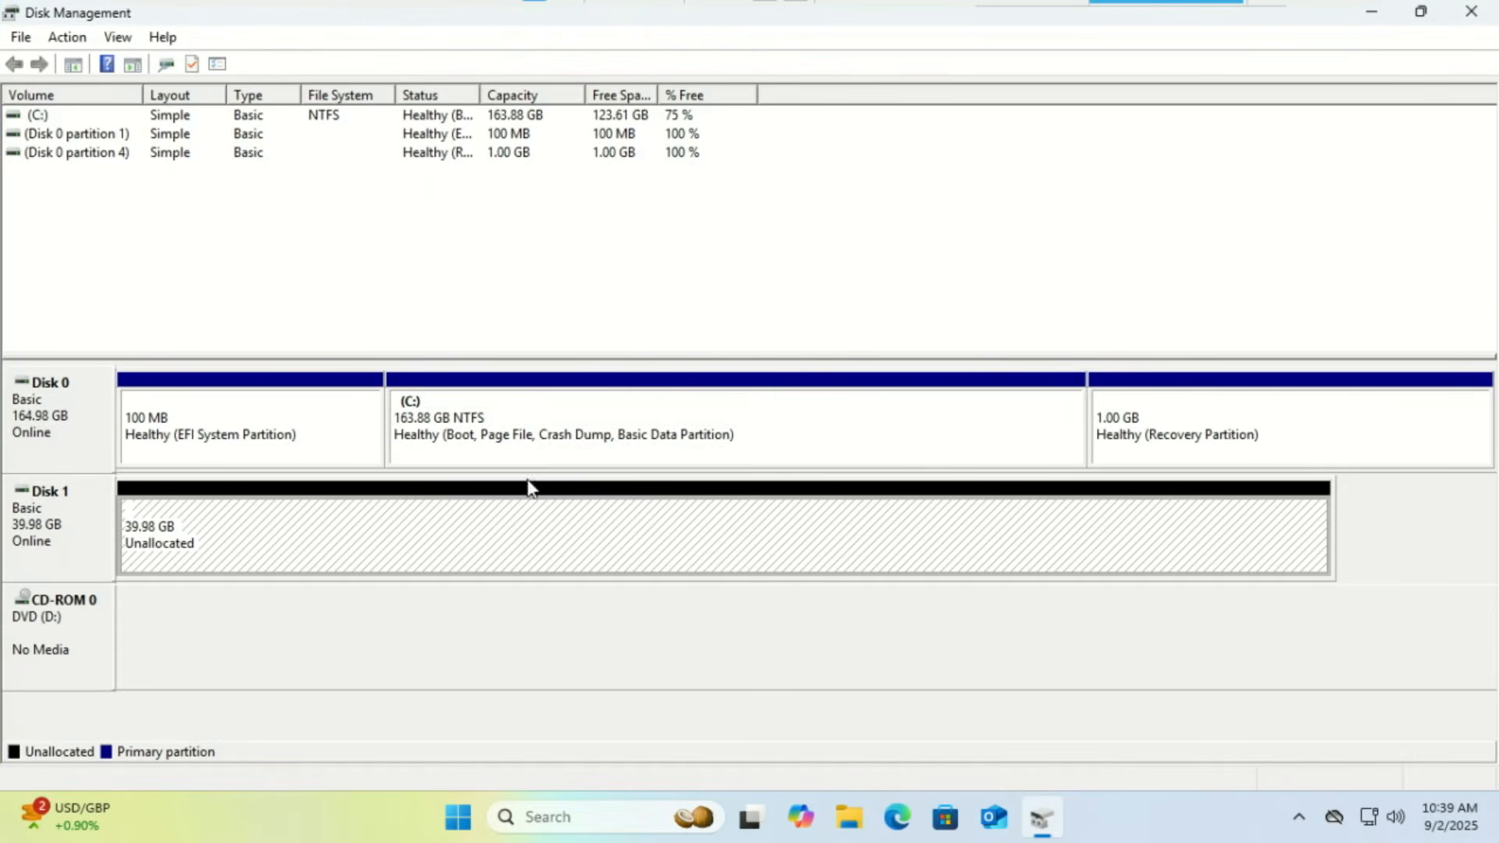
left_click(538, 429)
left_click(566, 515)
left_click(579, 439)
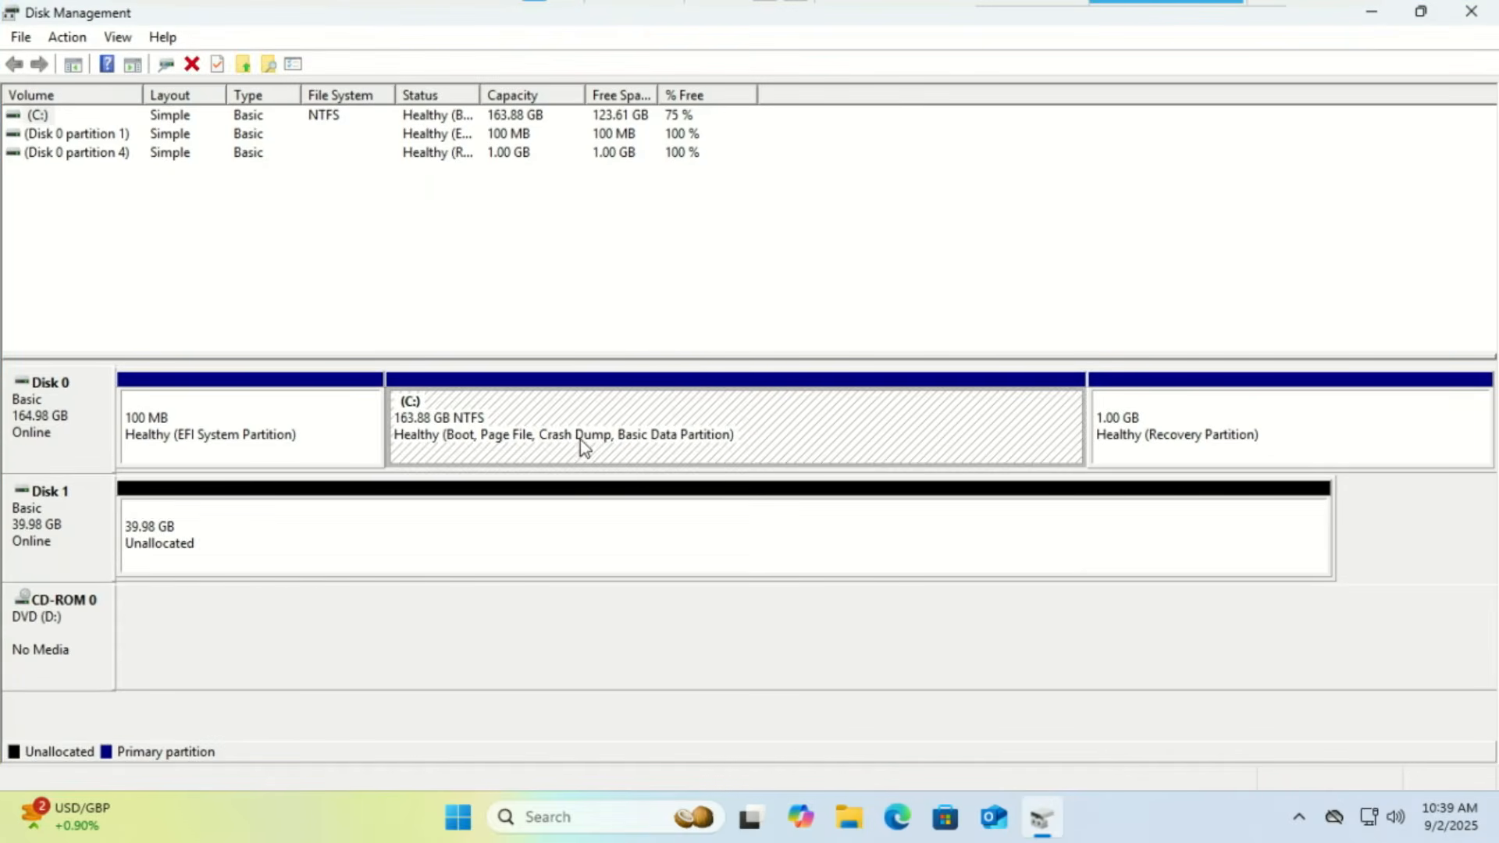
left_click(598, 527)
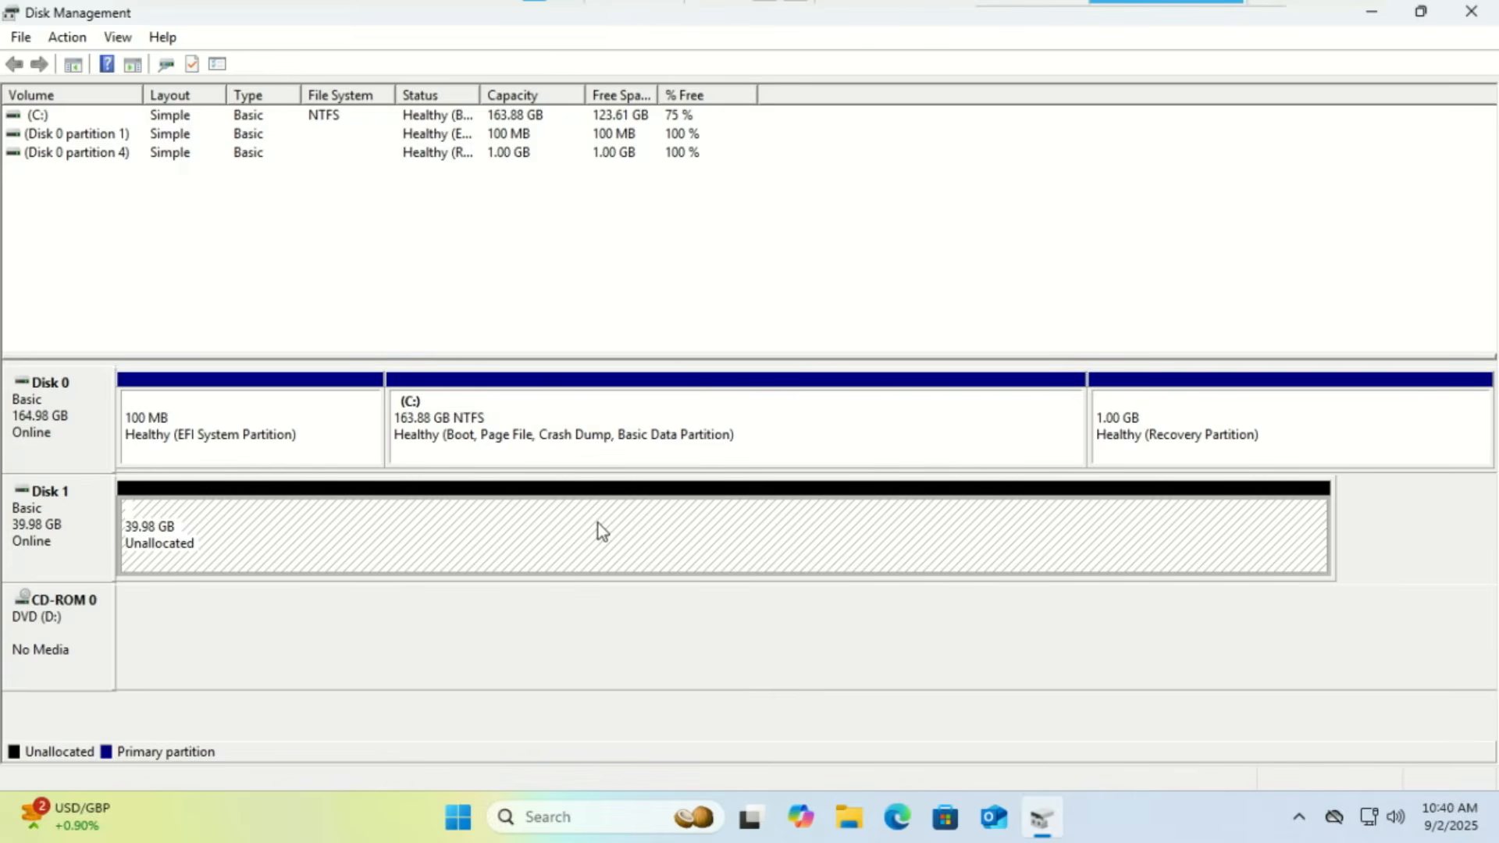
Check the options for Disk 1's unallocated space and the disk itself, closing both unchanged
right_click(598, 524)
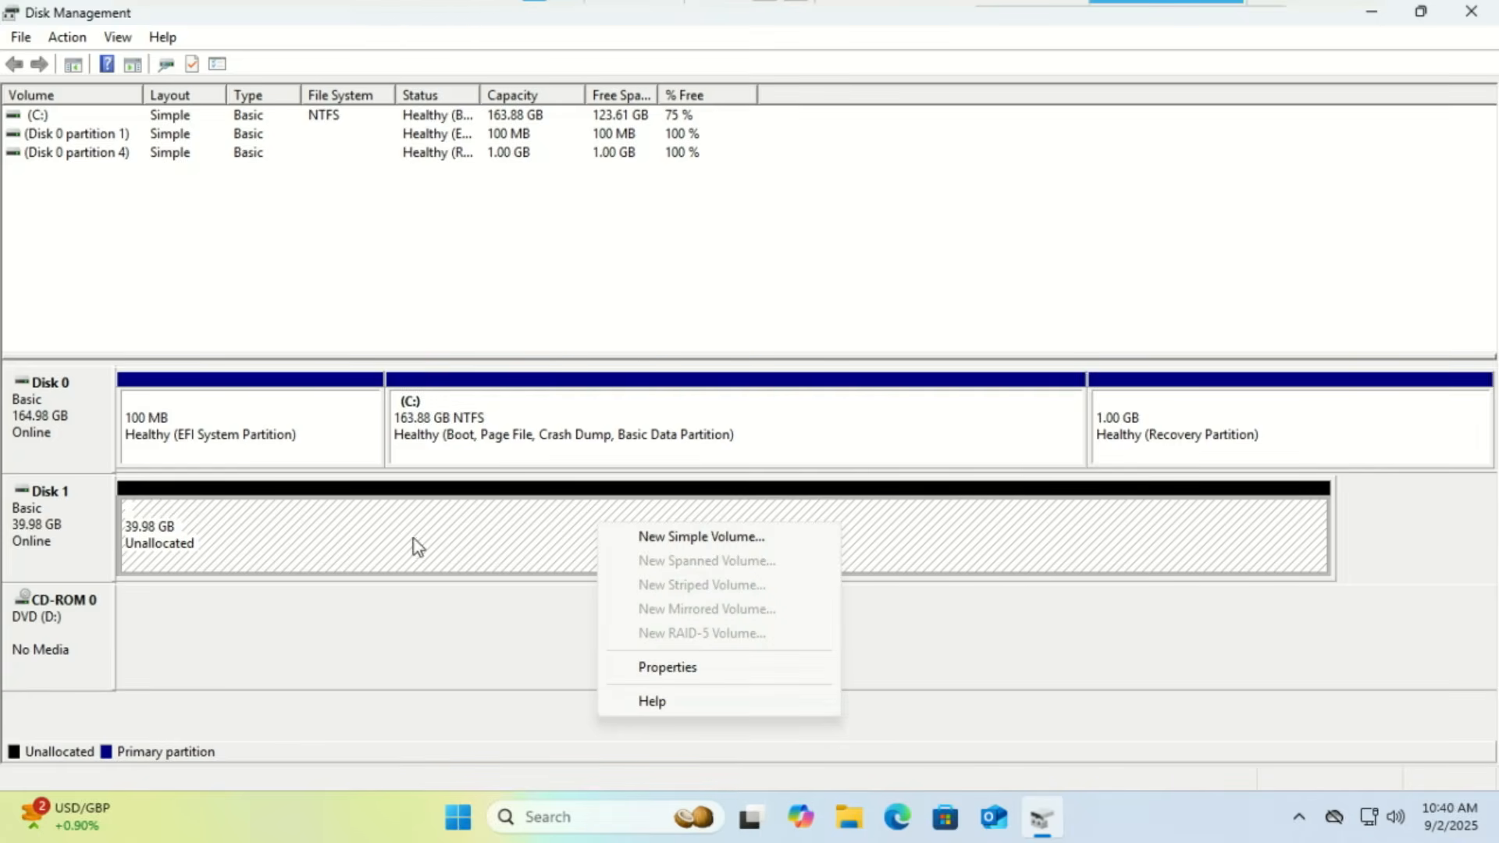
left_click(352, 526)
right_click(87, 530)
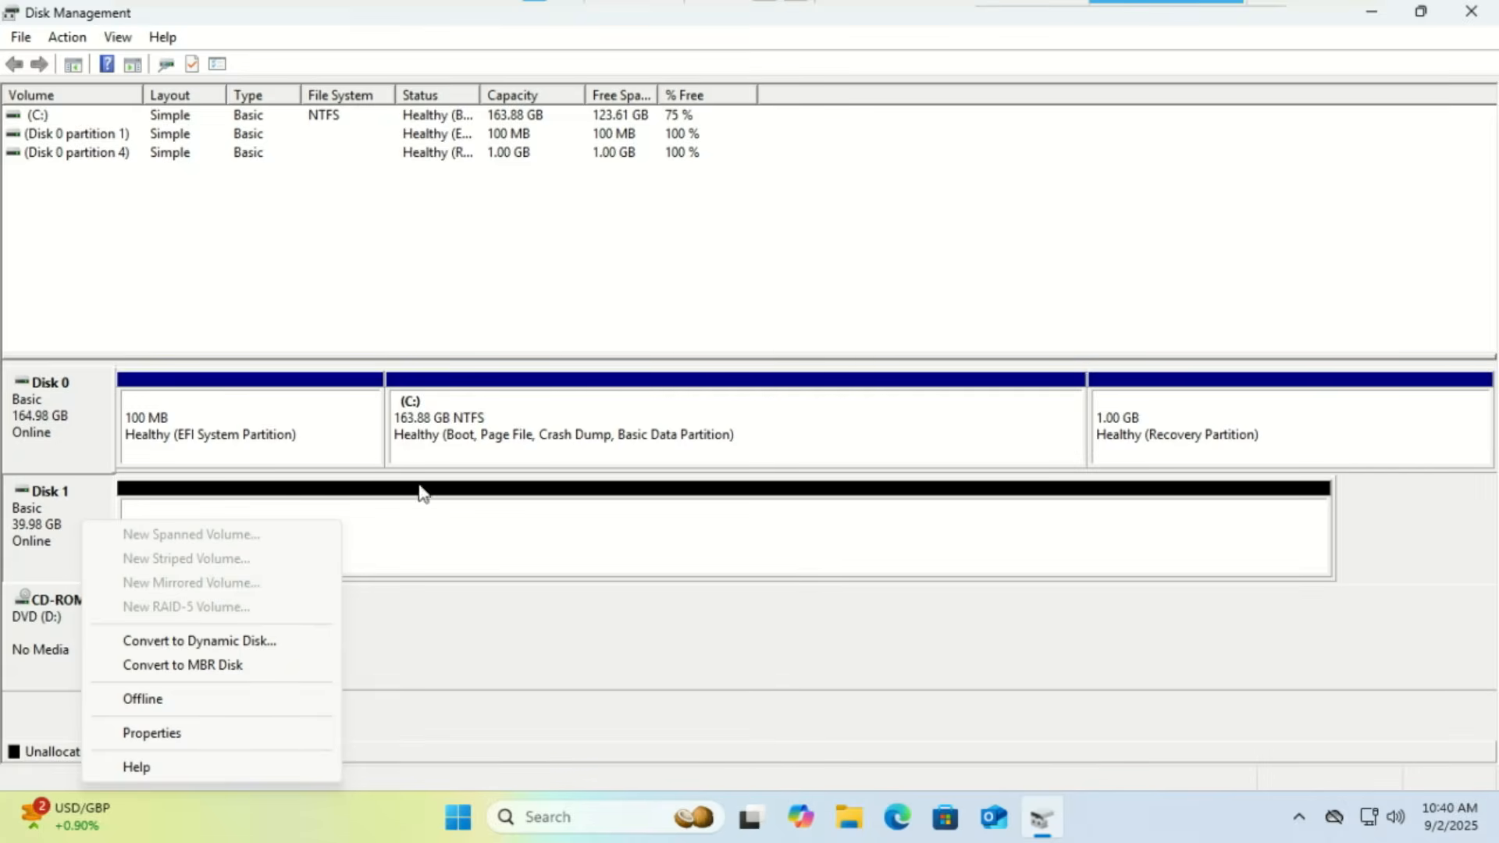
left_click(476, 512)
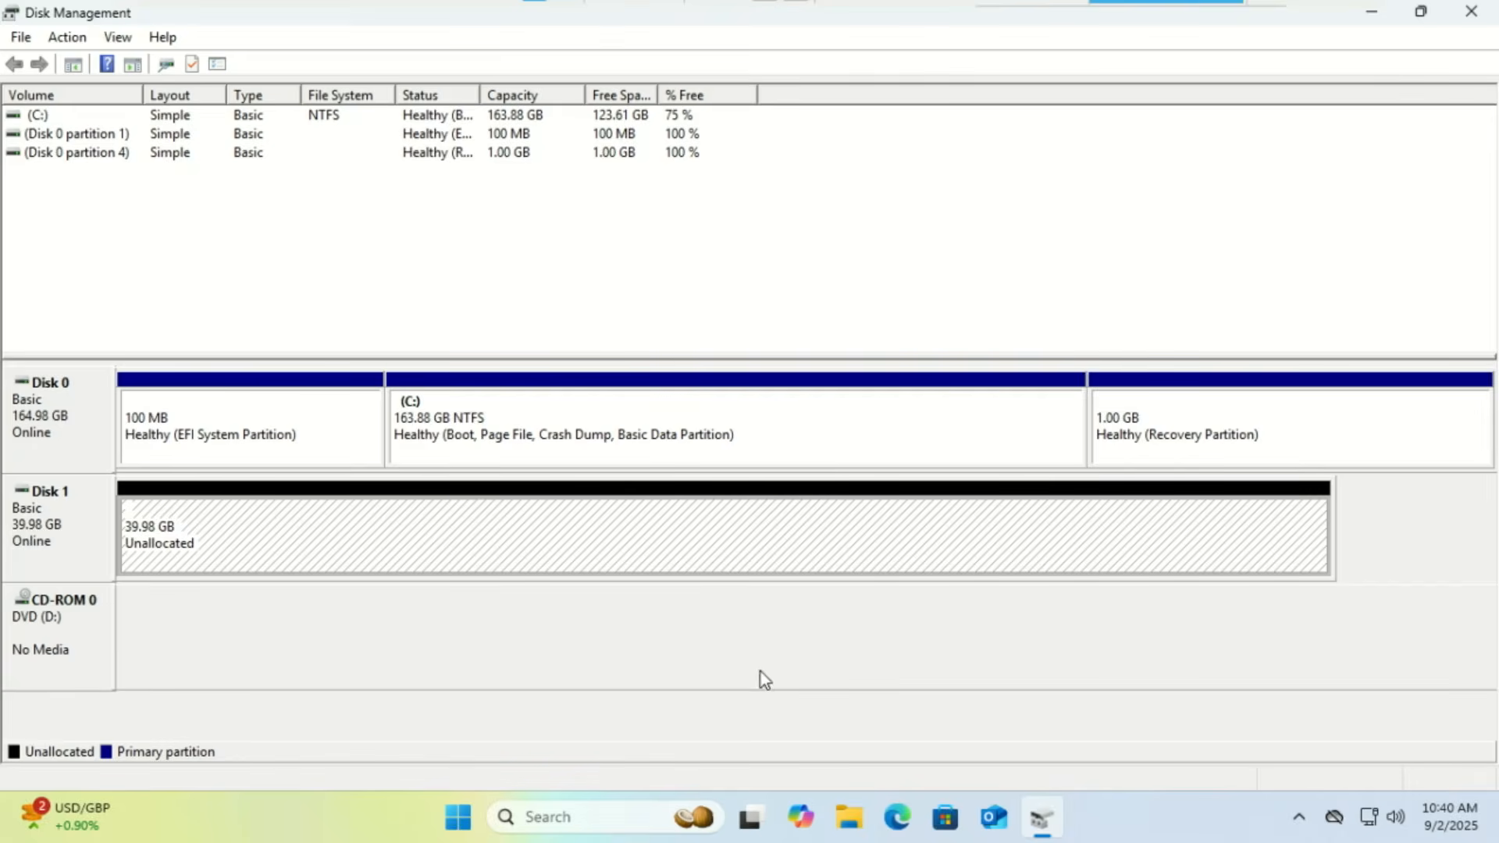
left_click(898, 817)
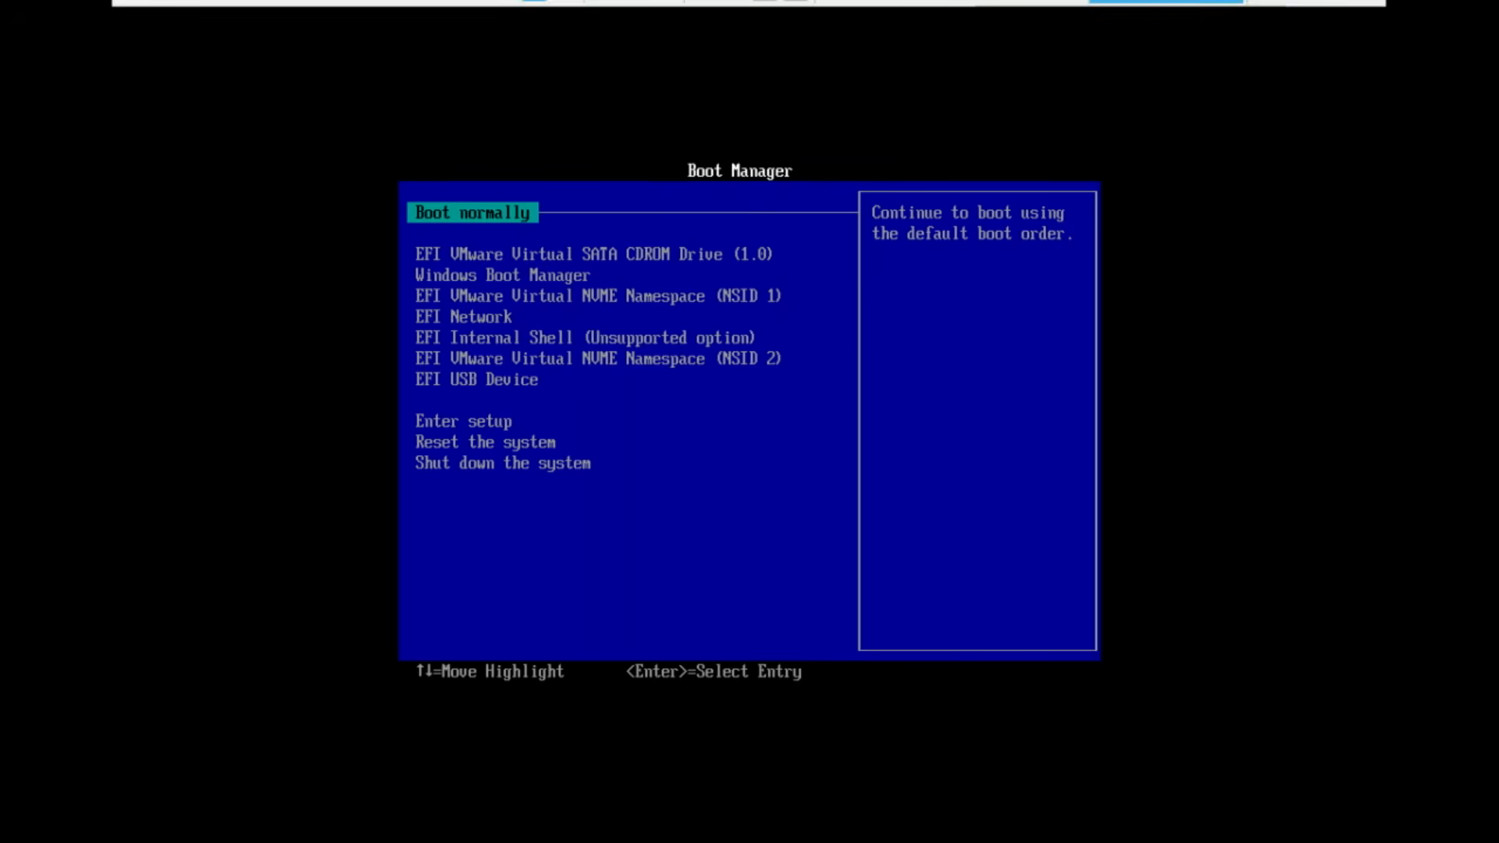
Boot from the EFI USB Device and start the Linux Mint 22.1 Cinnamon 64-bit live session
key("Down")
key("Down")
key("Down")
key("Down")
key("Down")
key("Down")
key("Down")
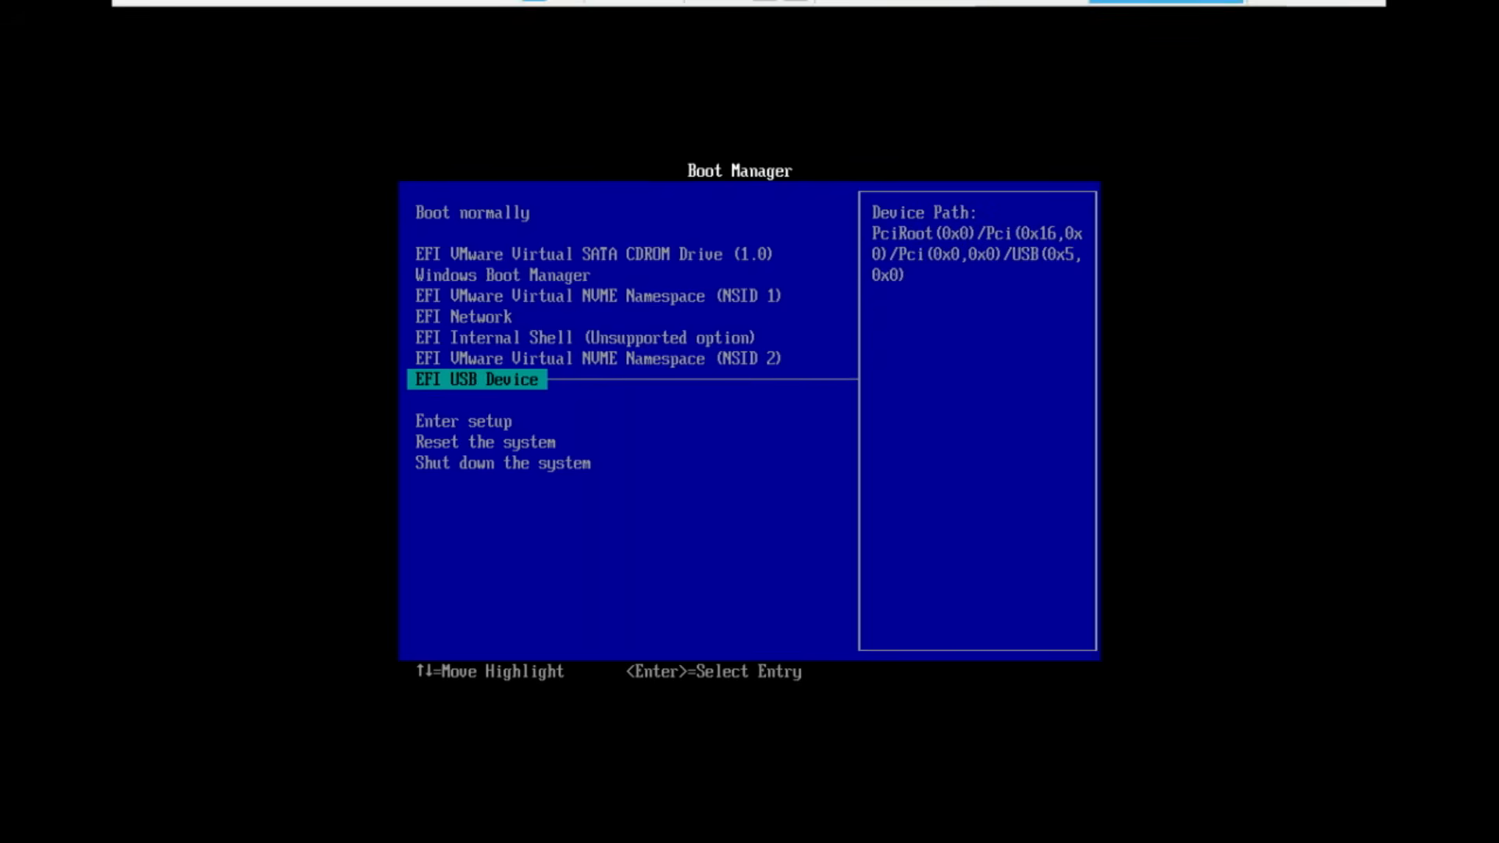
key("Return")
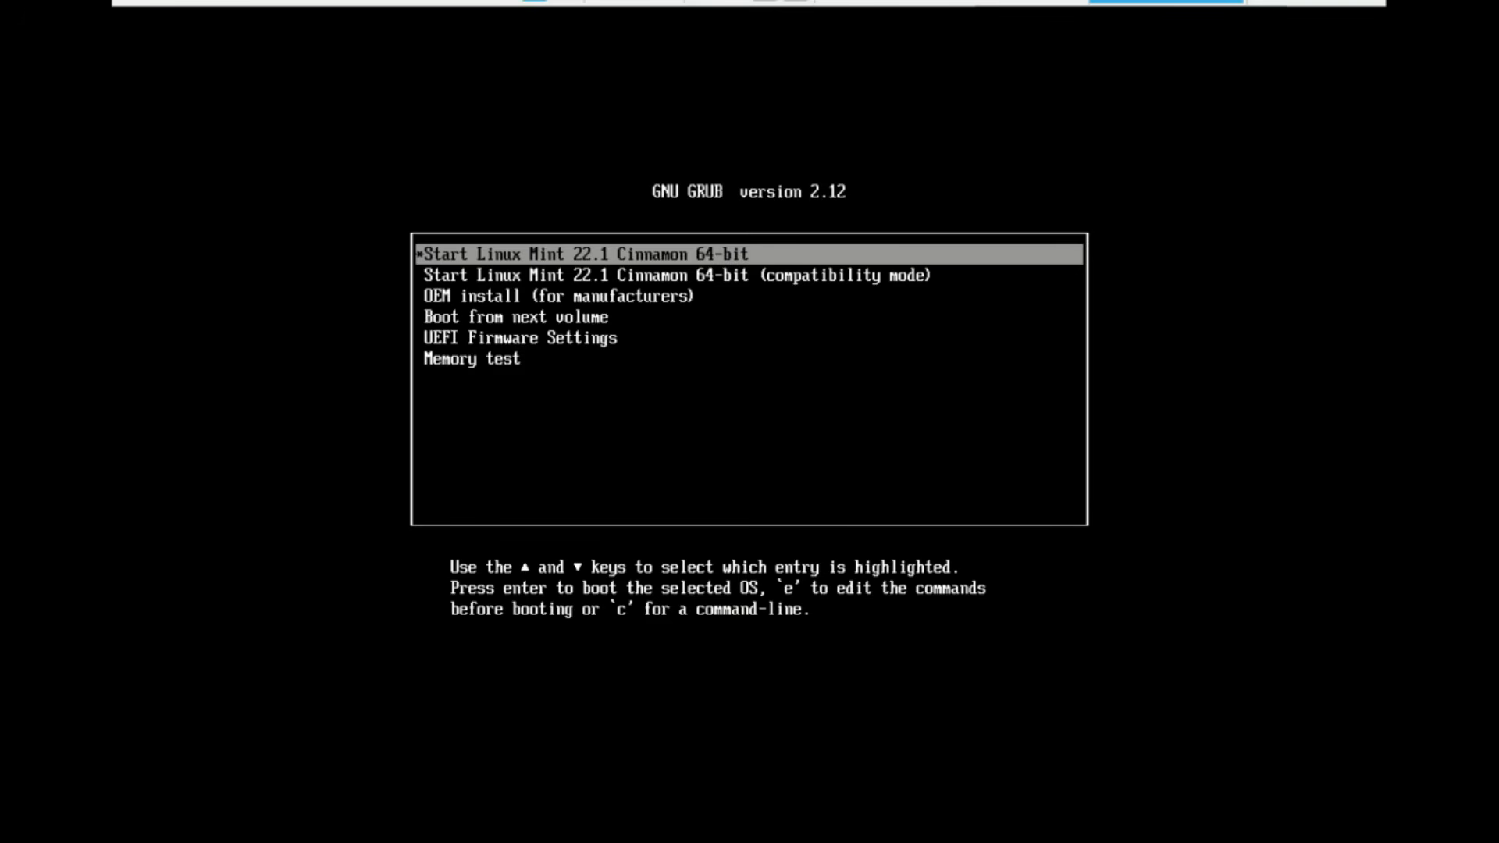
key("Return")
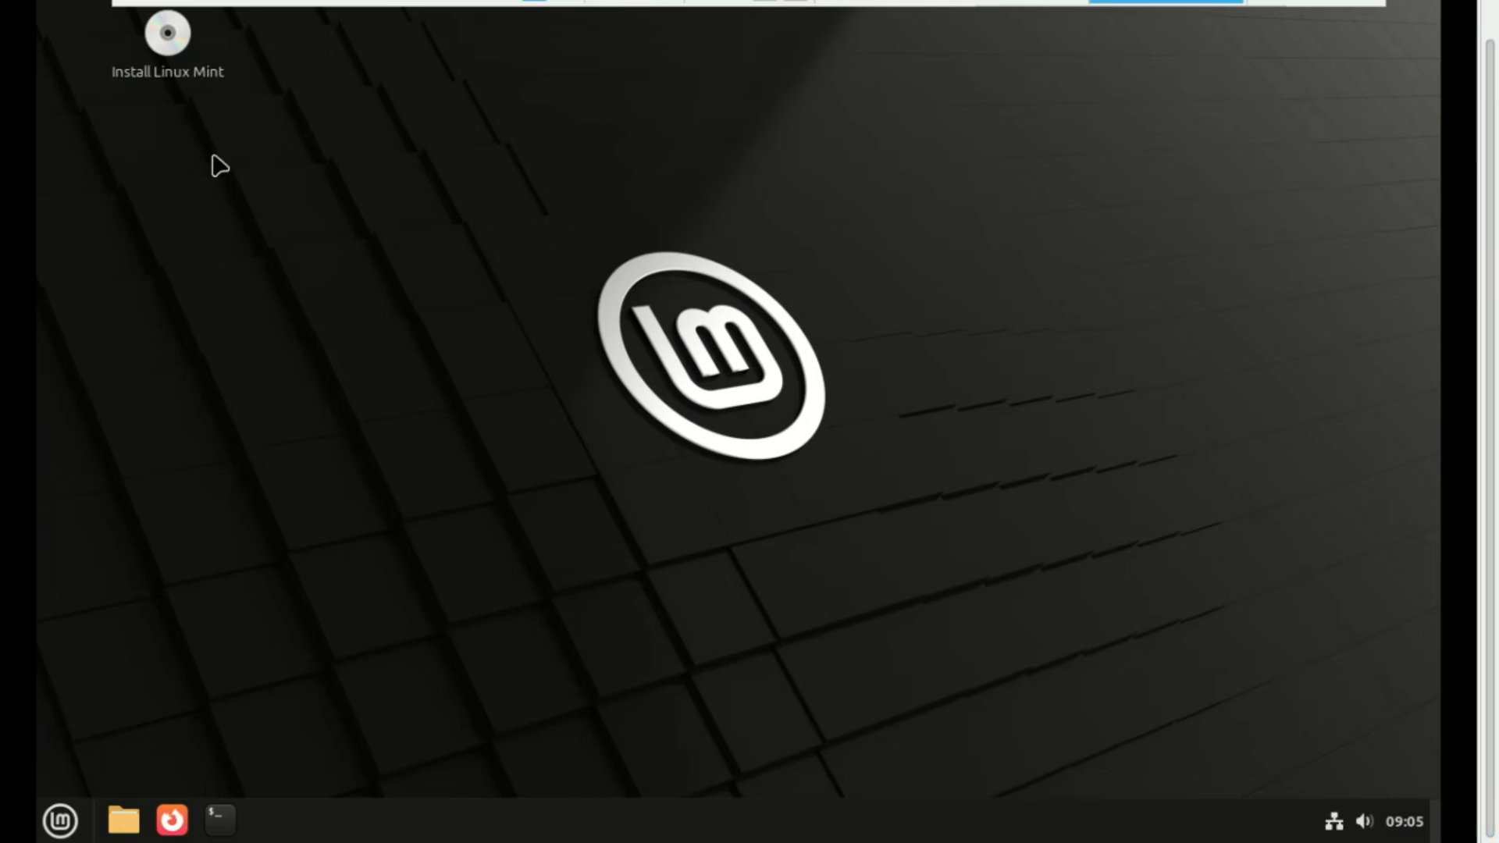
Launch the installer, keep English and the English (US) layout, and enable multimedia codecs
double_click(168, 35)
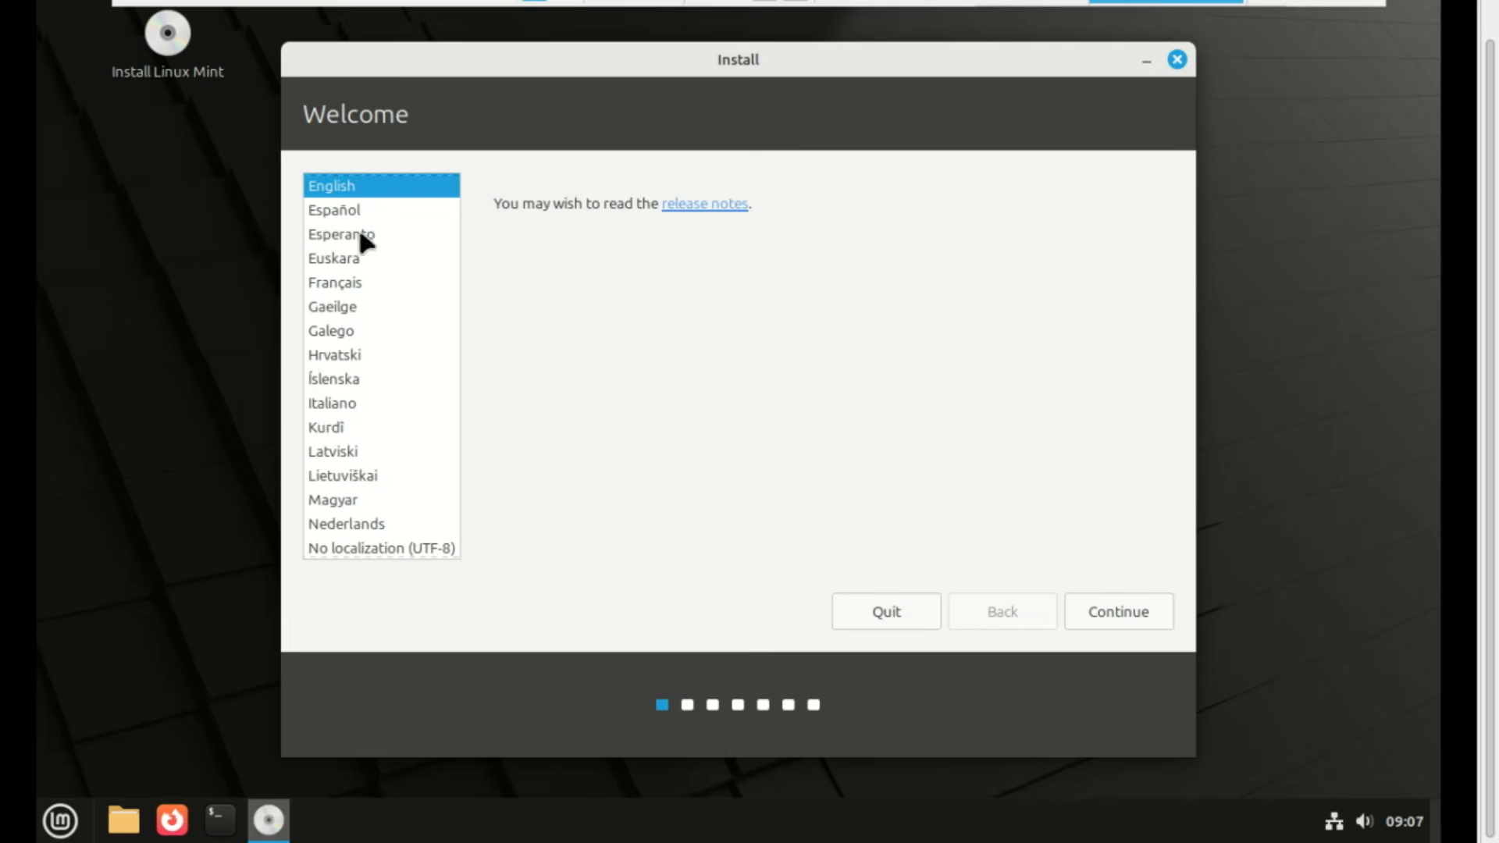
left_click(1115, 606)
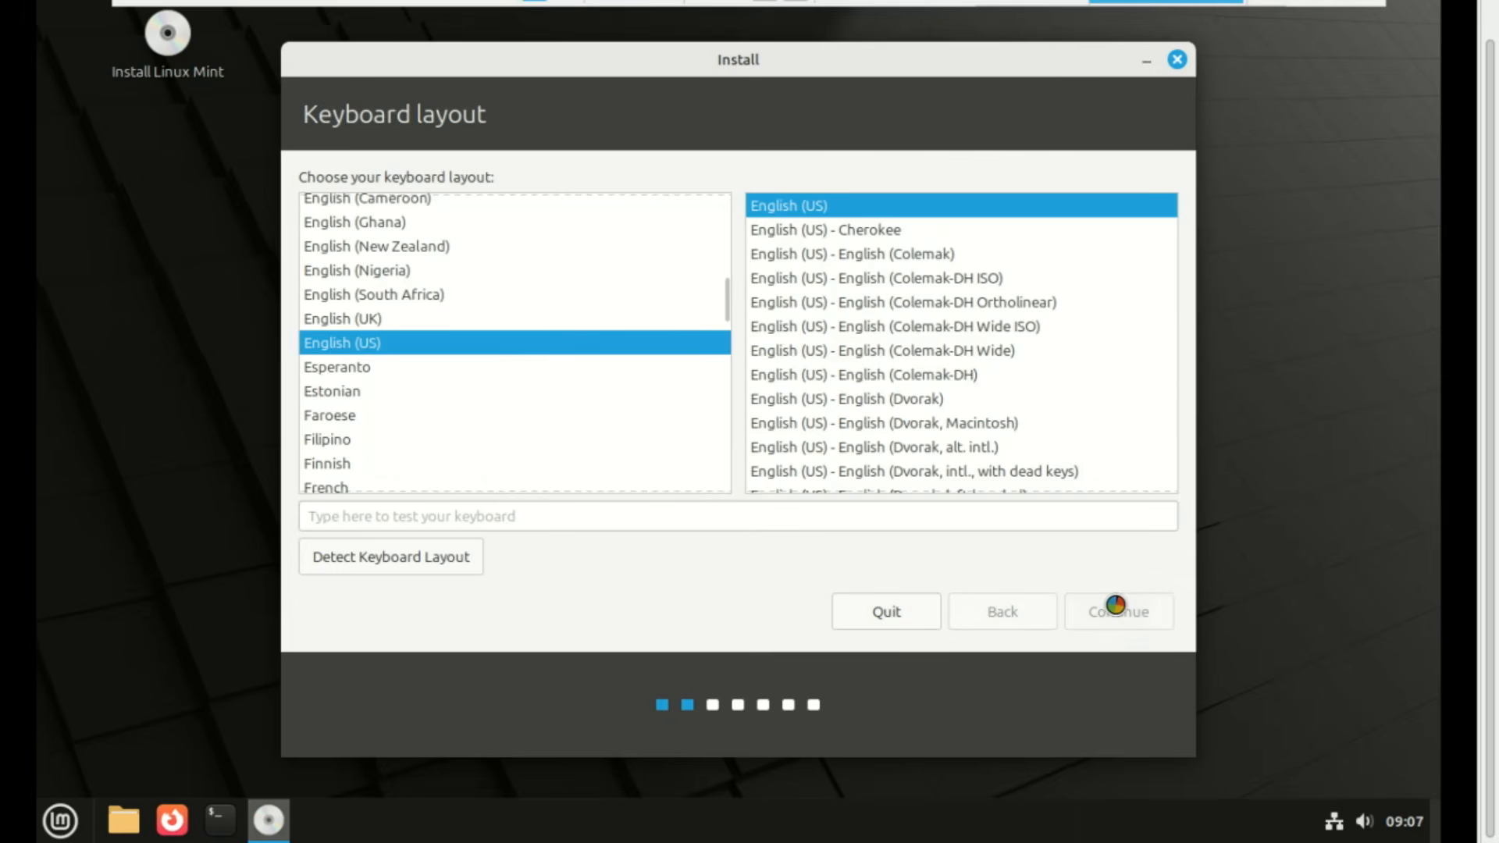
left_click(1116, 609)
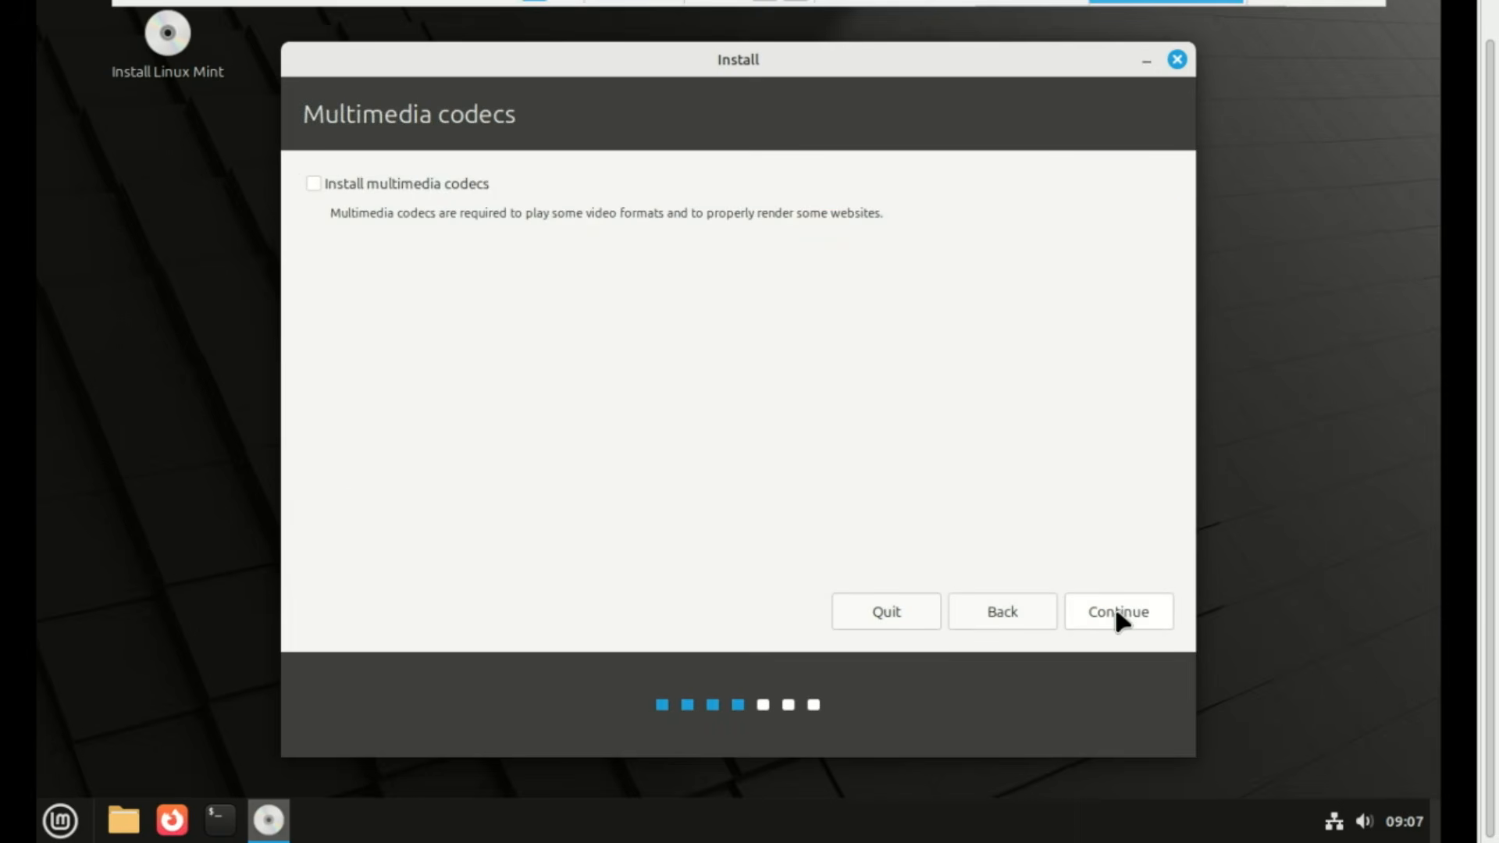
left_click(312, 184)
left_click(1125, 602)
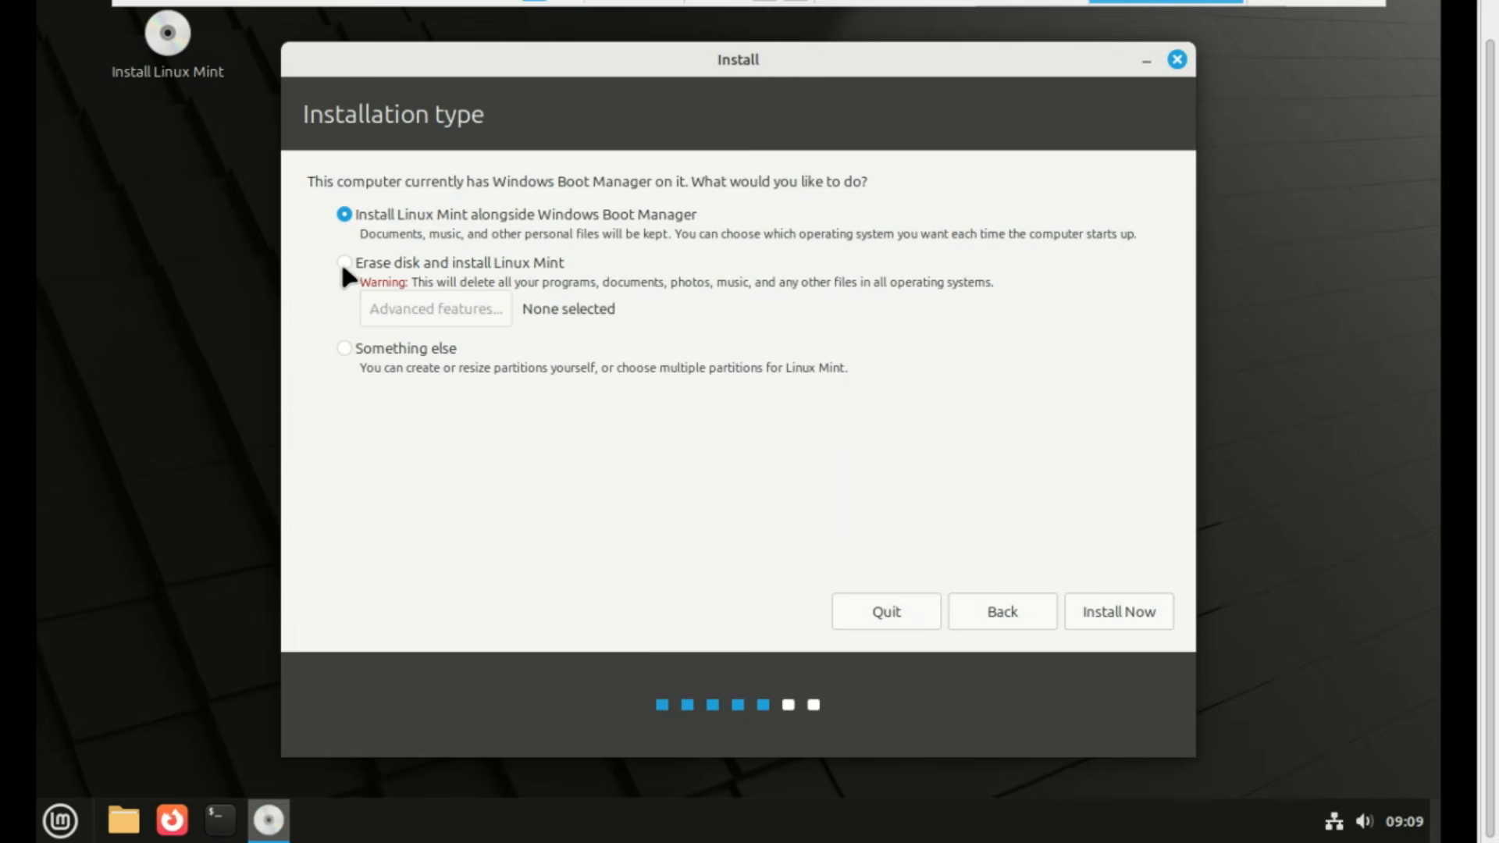
Choose 'Something else' as installation type to reach the /dev/nvme0n1 partition table
left_click(344, 264)
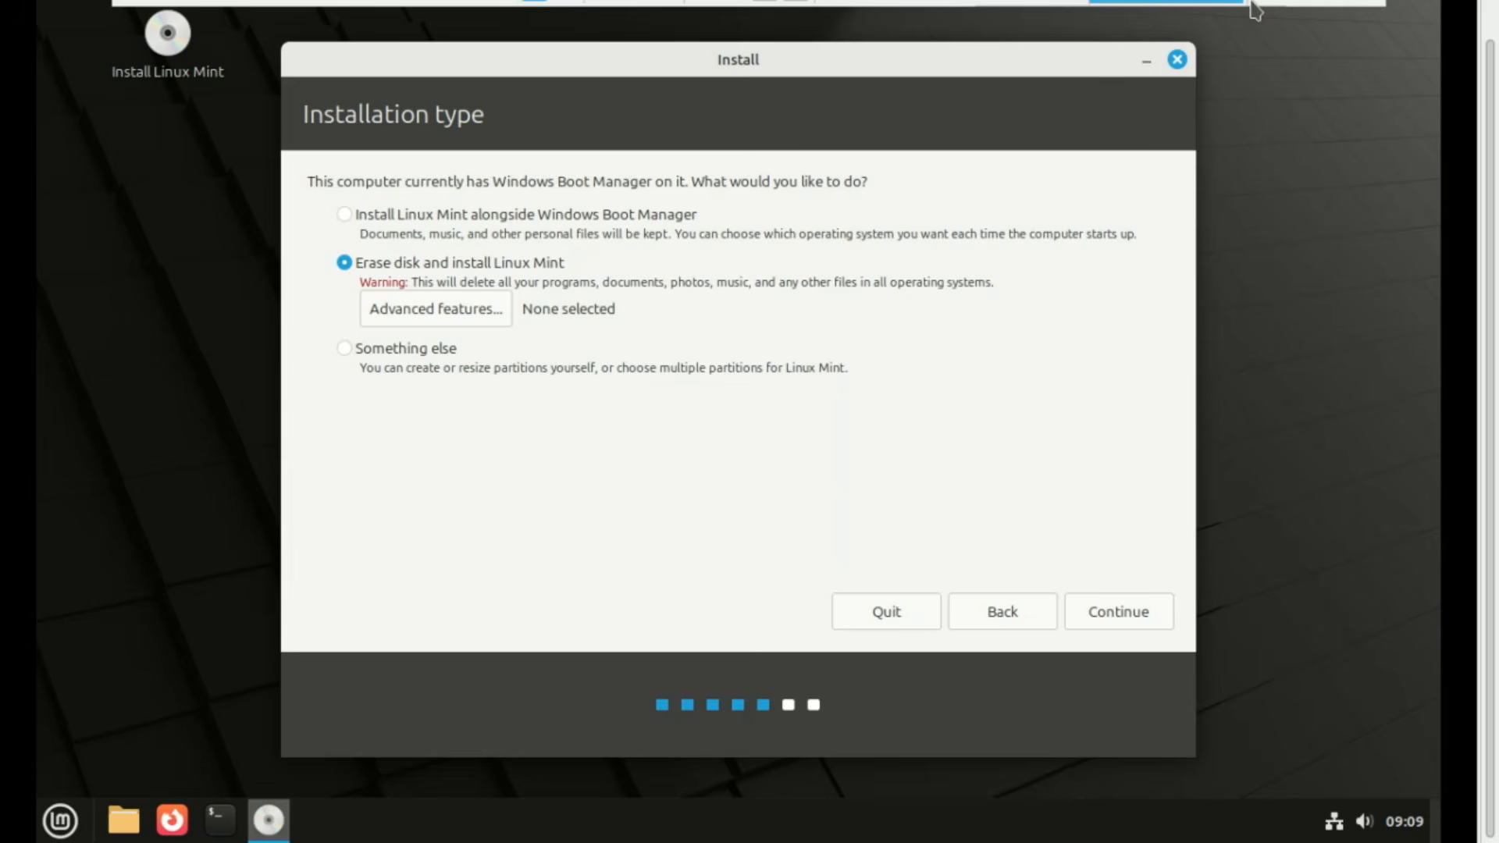
left_click(346, 349)
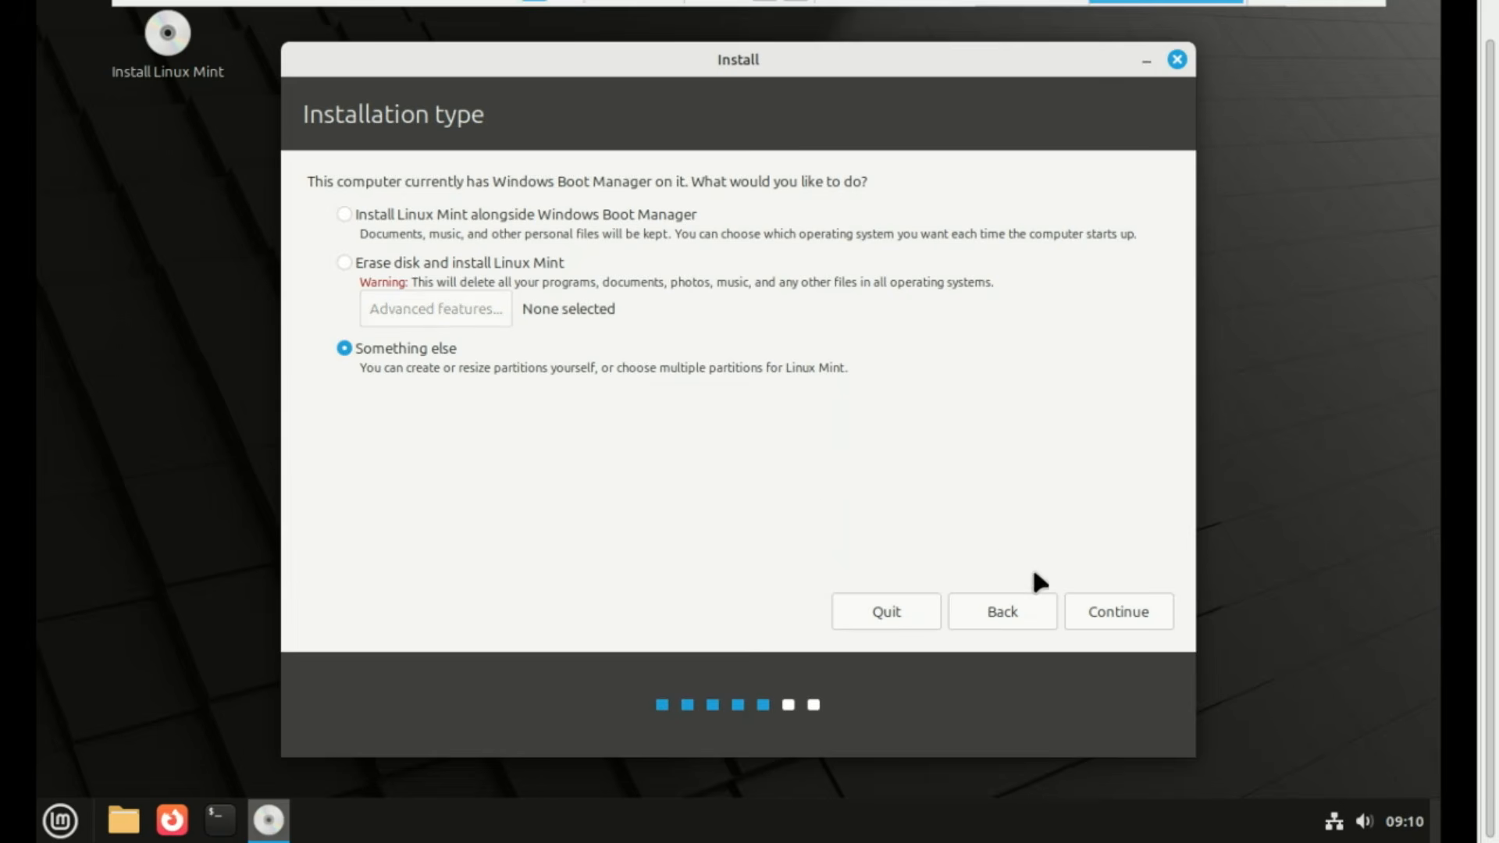
left_click(1106, 614)
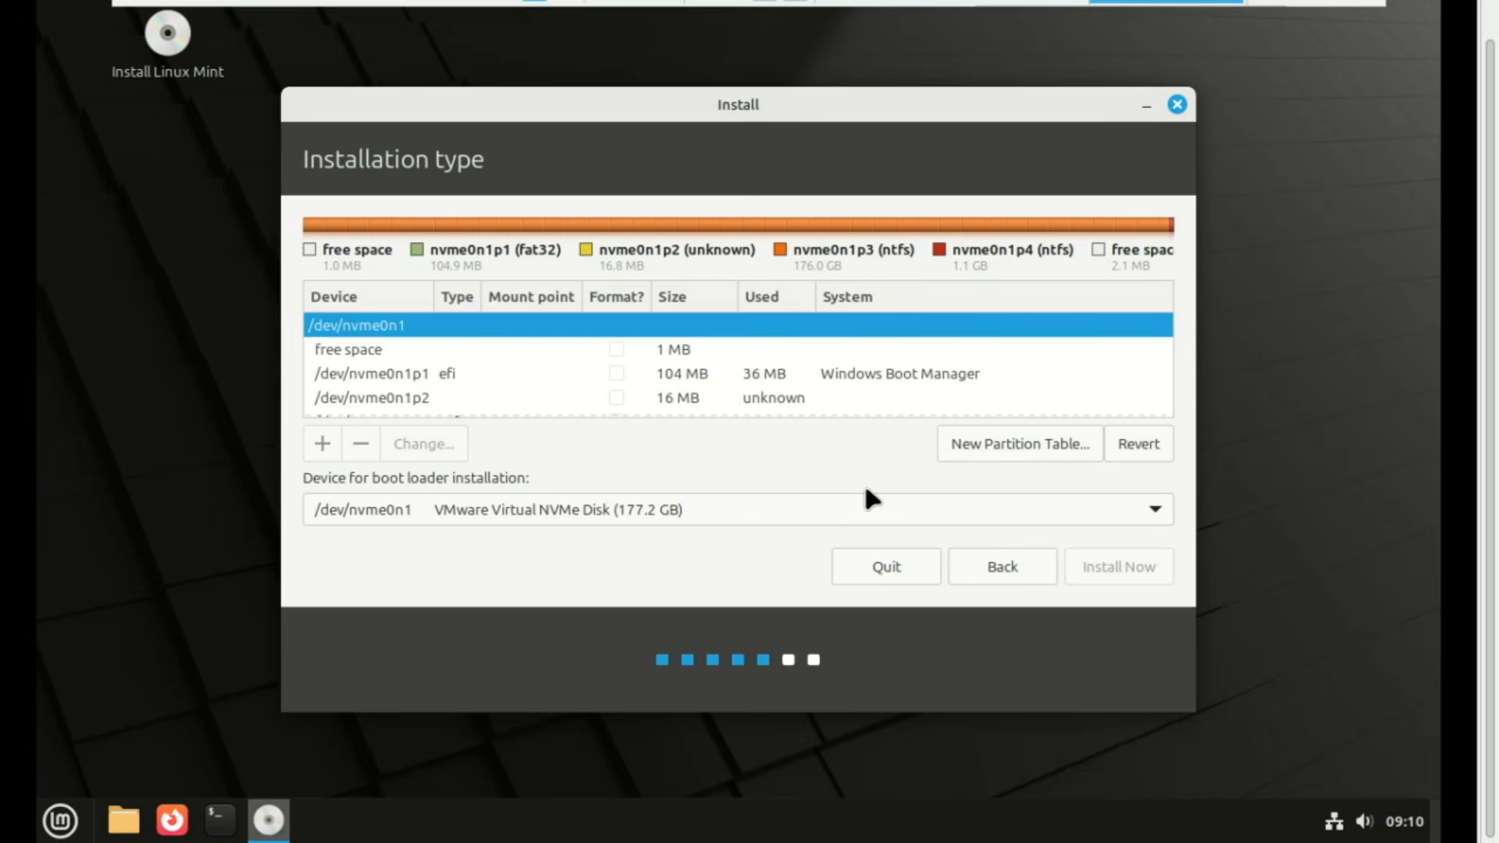
scroll(1160, 331, "down", 3)
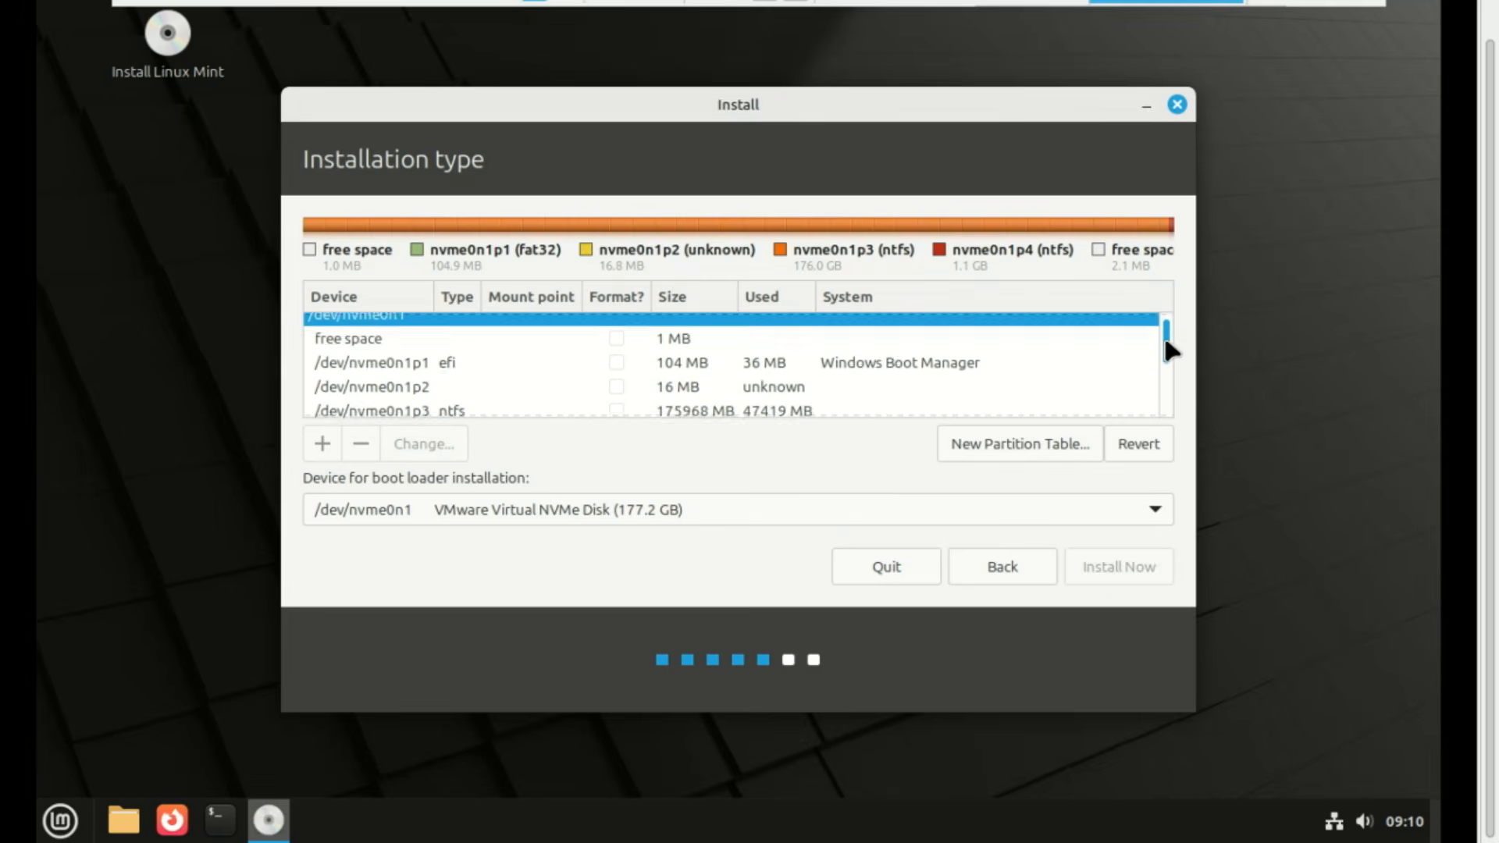
scroll(1160, 349, "down", 5)
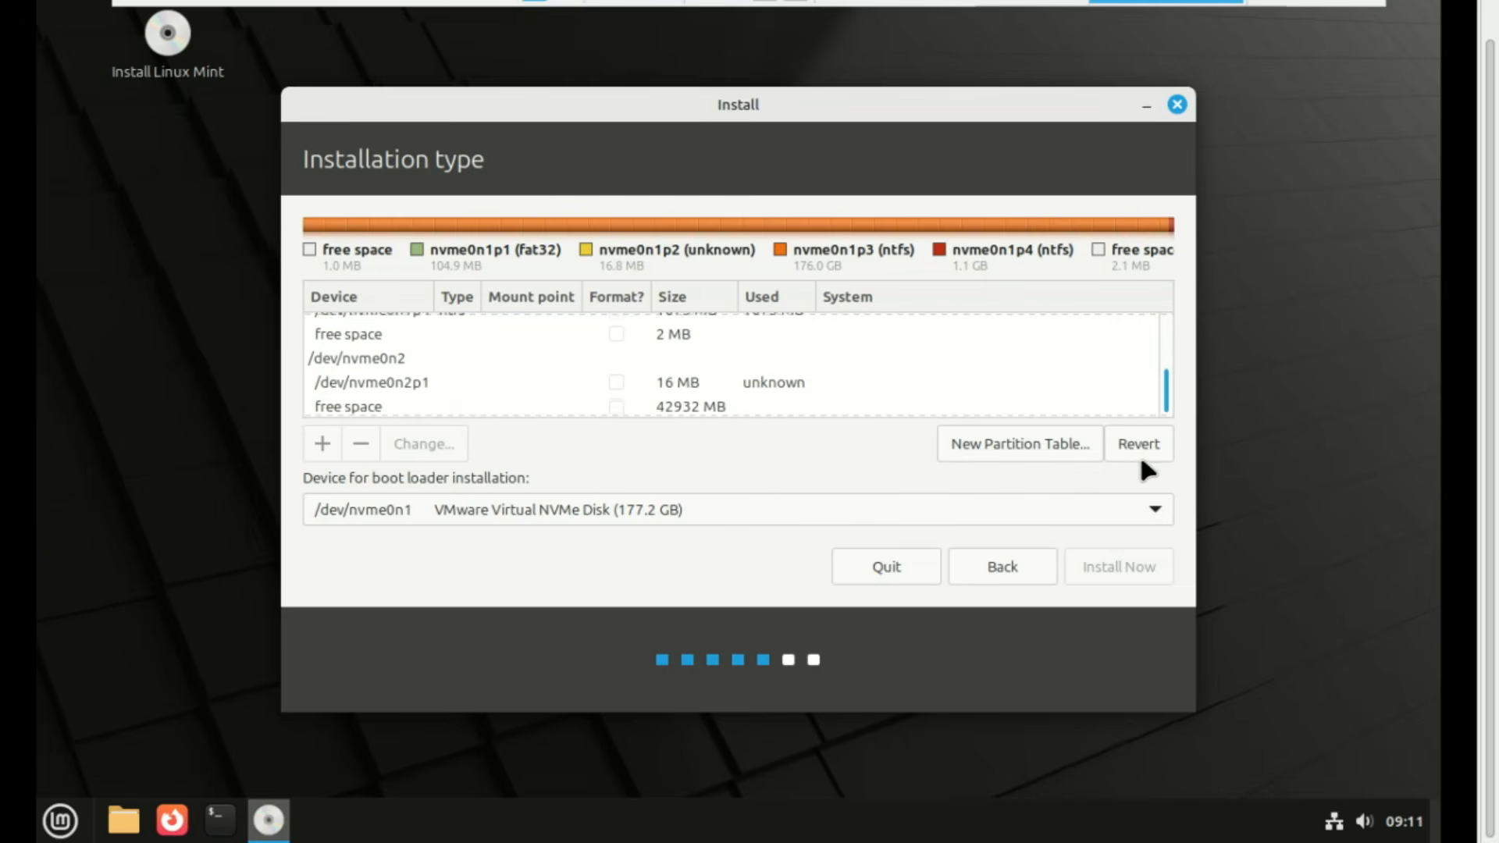
left_click(564, 404)
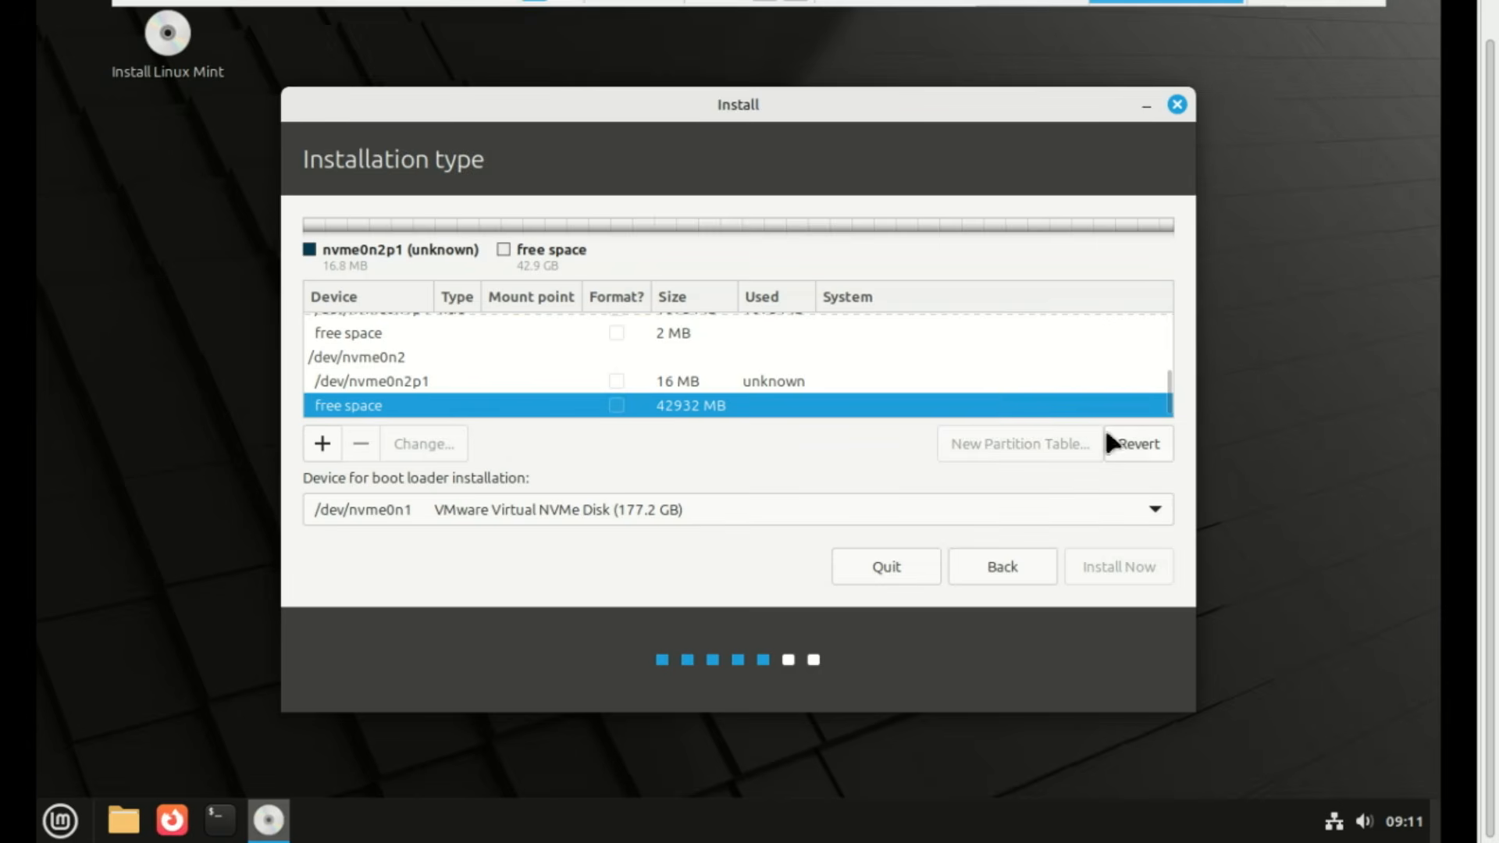
left_click_drag(1171, 397, 1162, 340)
left_click(948, 376)
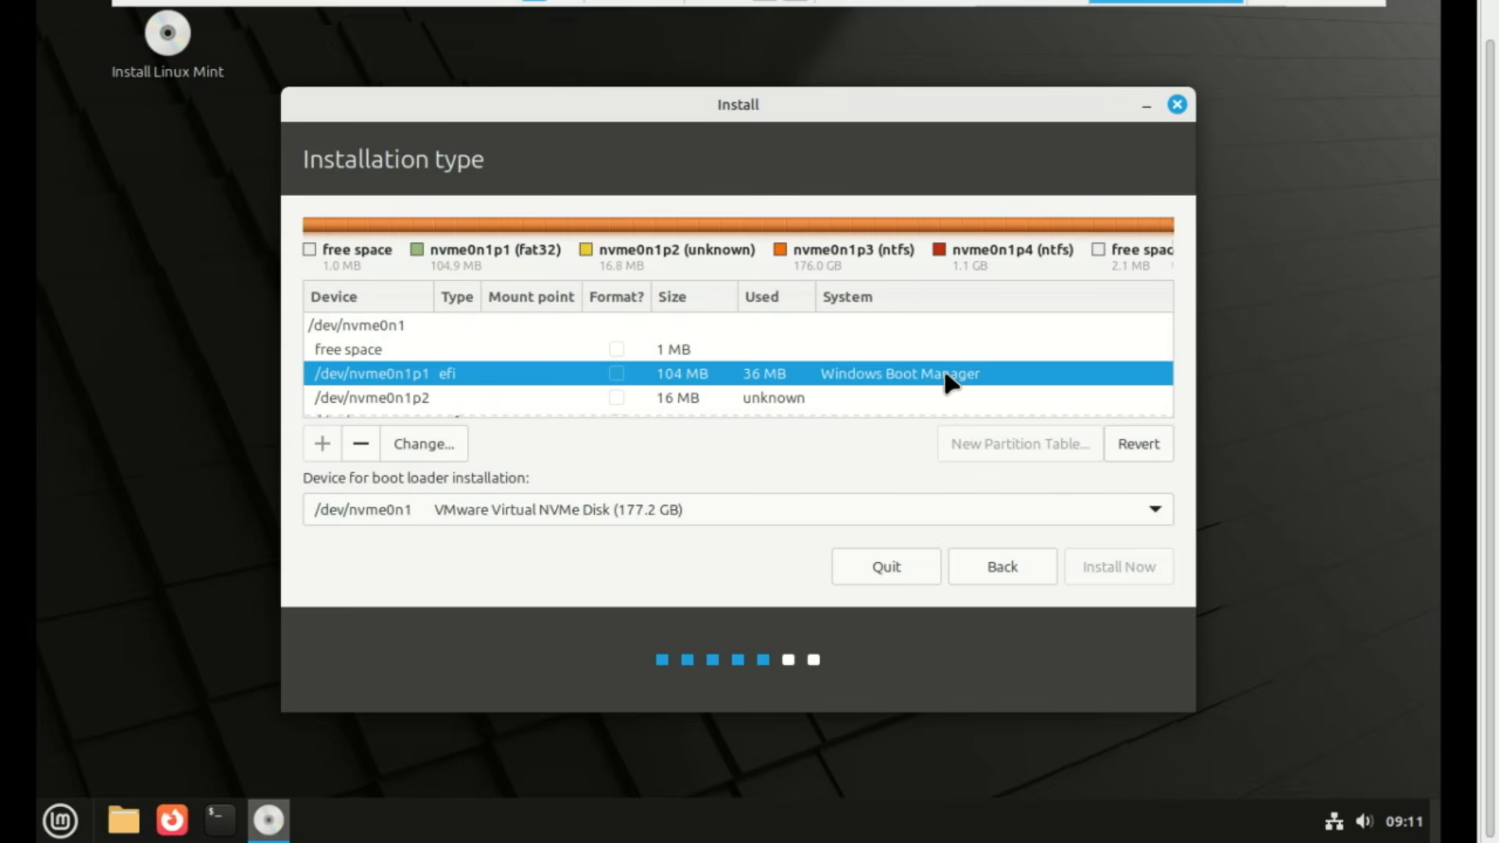
scroll(1054, 394, "down", 5)
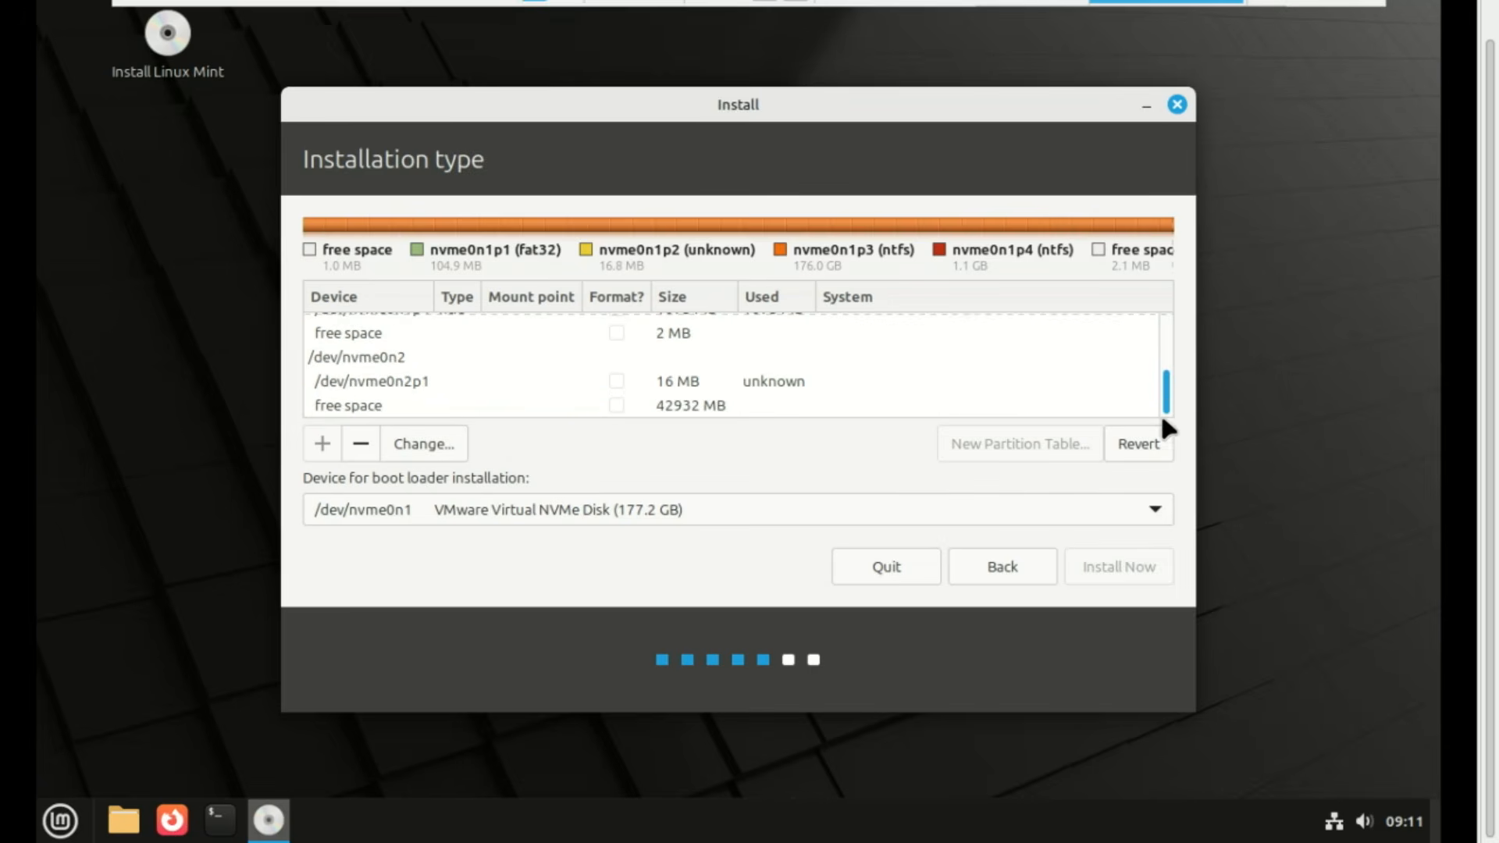
left_click(546, 406)
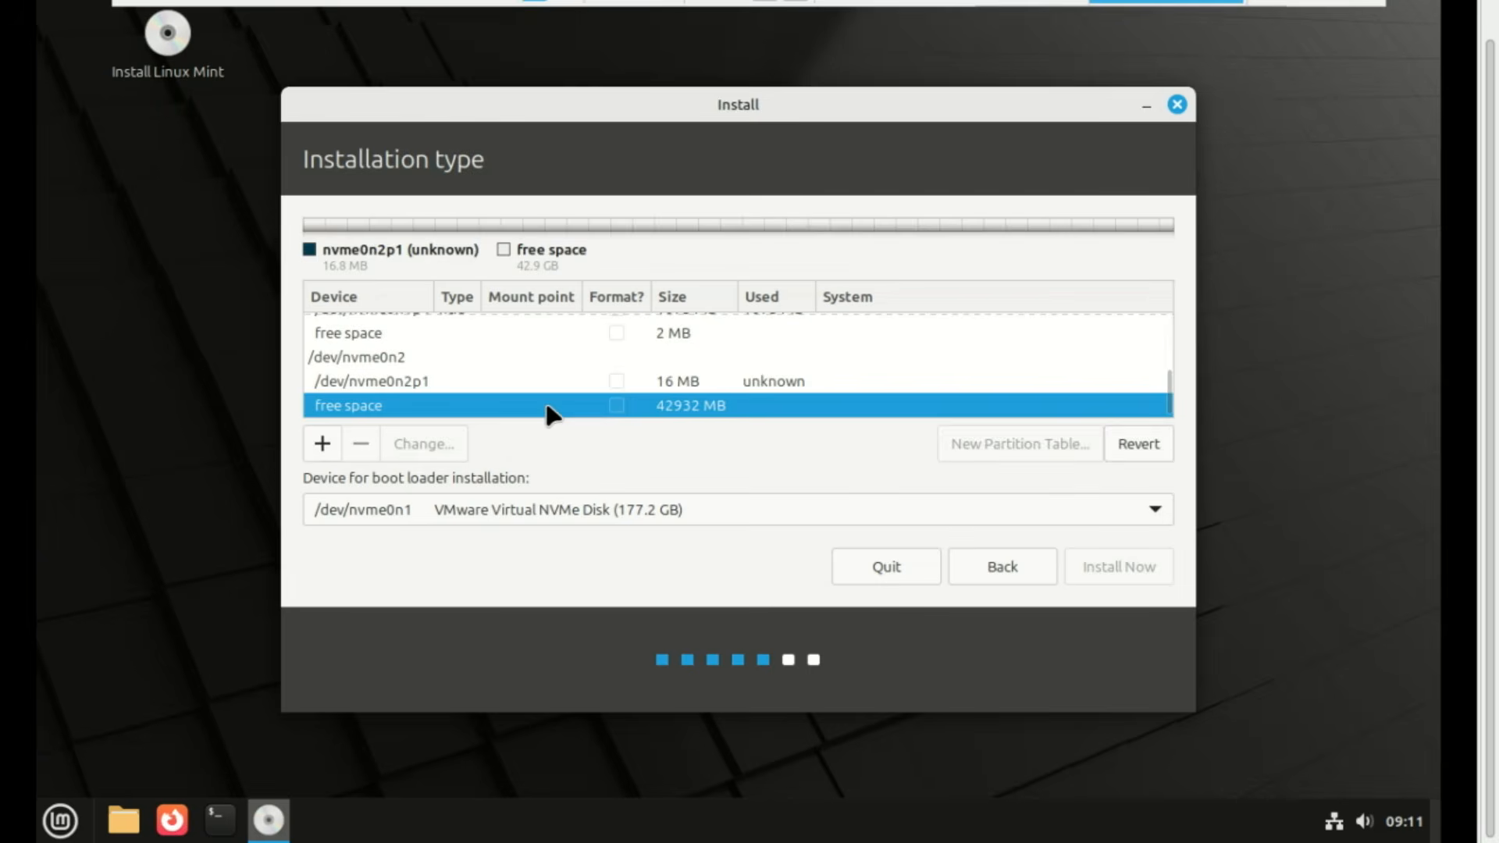
Add a 1024 MB primary partition used as EFI System Partition on /dev/nvme0n2's free space
left_click(321, 444)
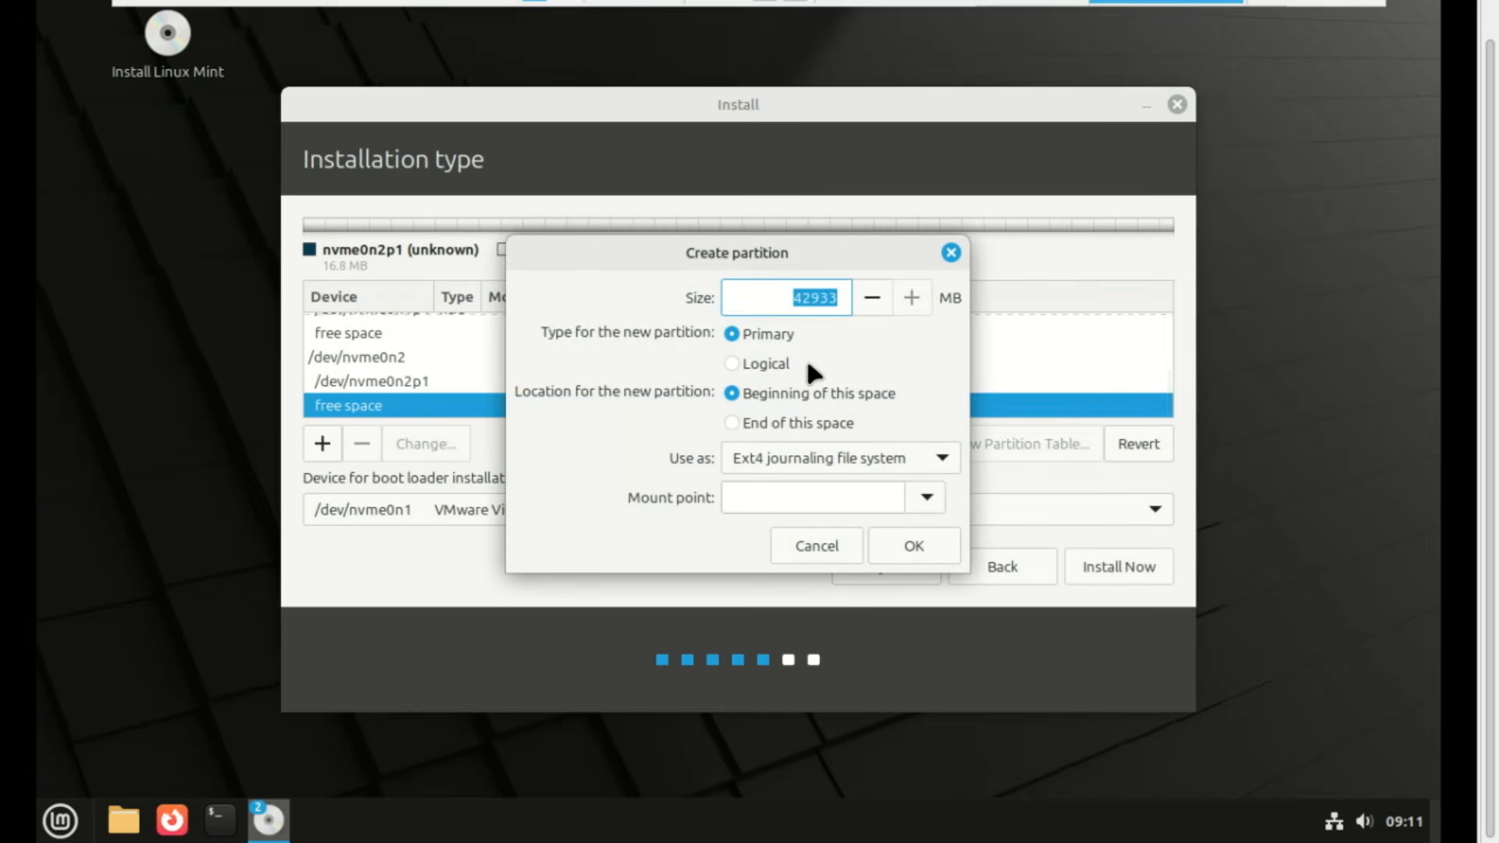
type("1024")
left_click(944, 458)
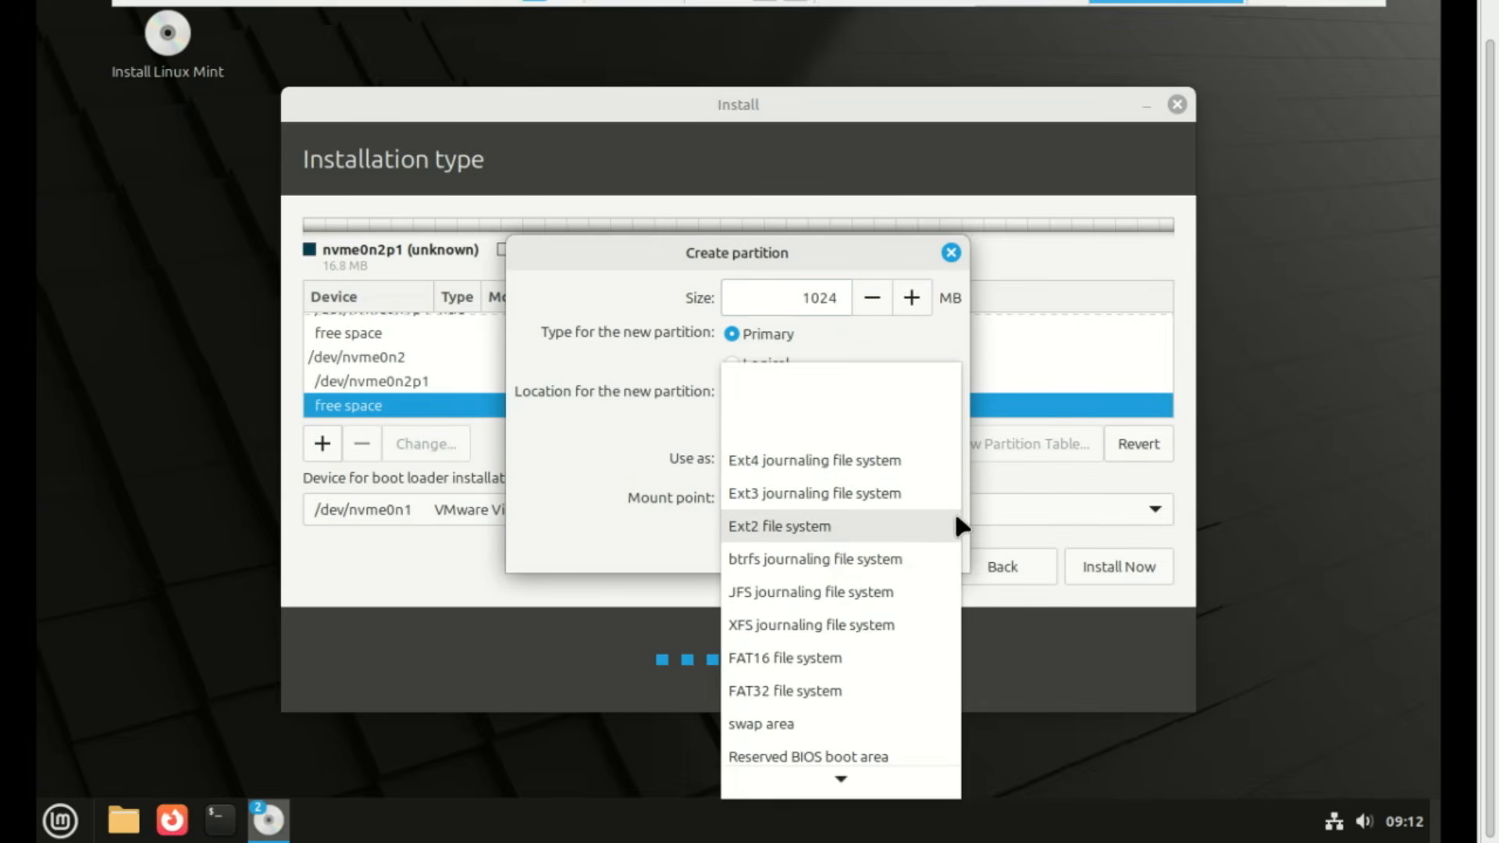
mouse_move(852, 778)
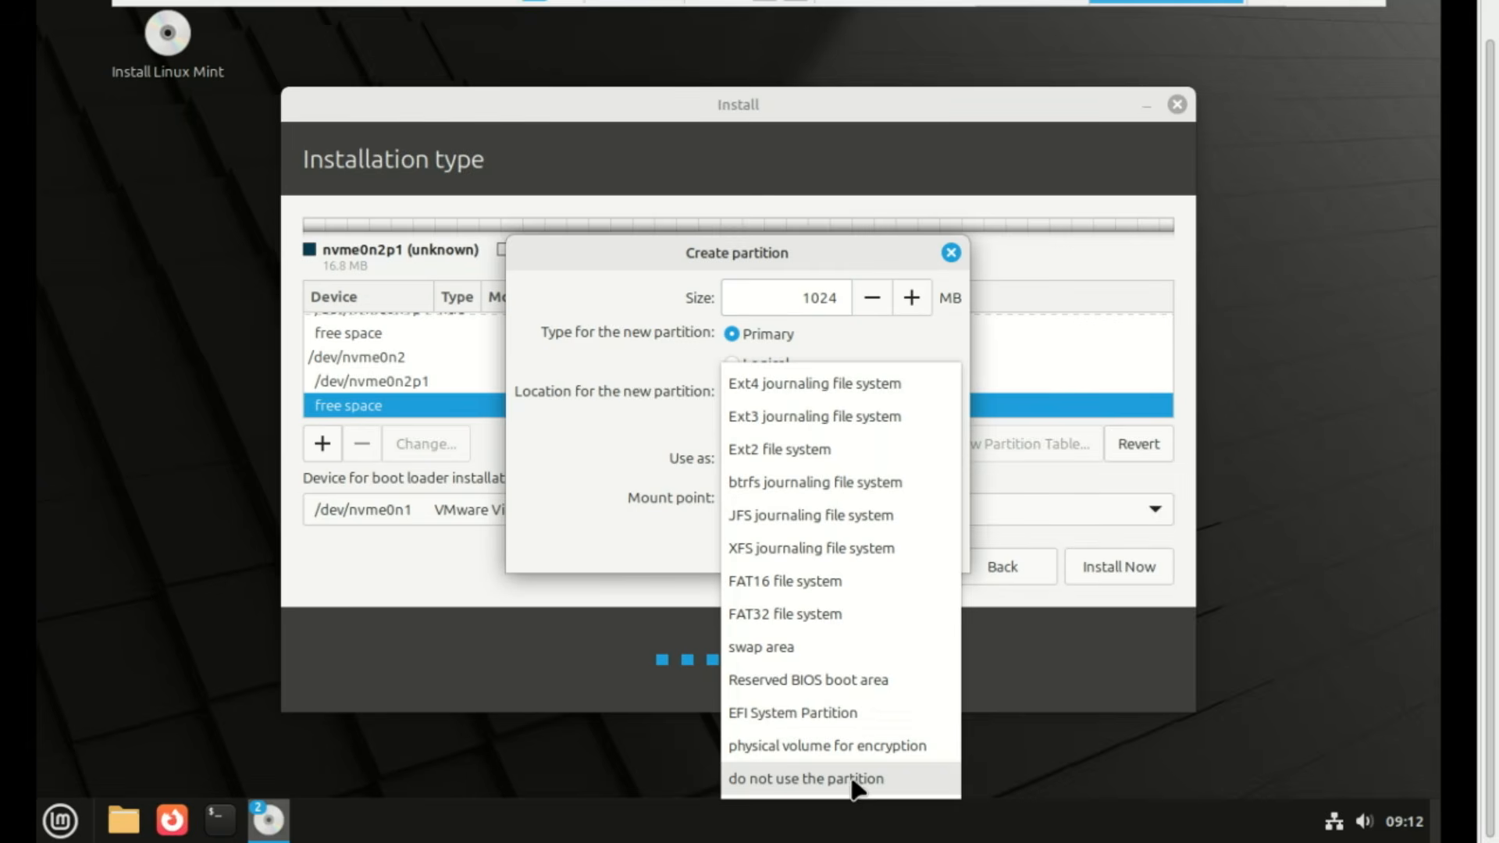
left_click(832, 710)
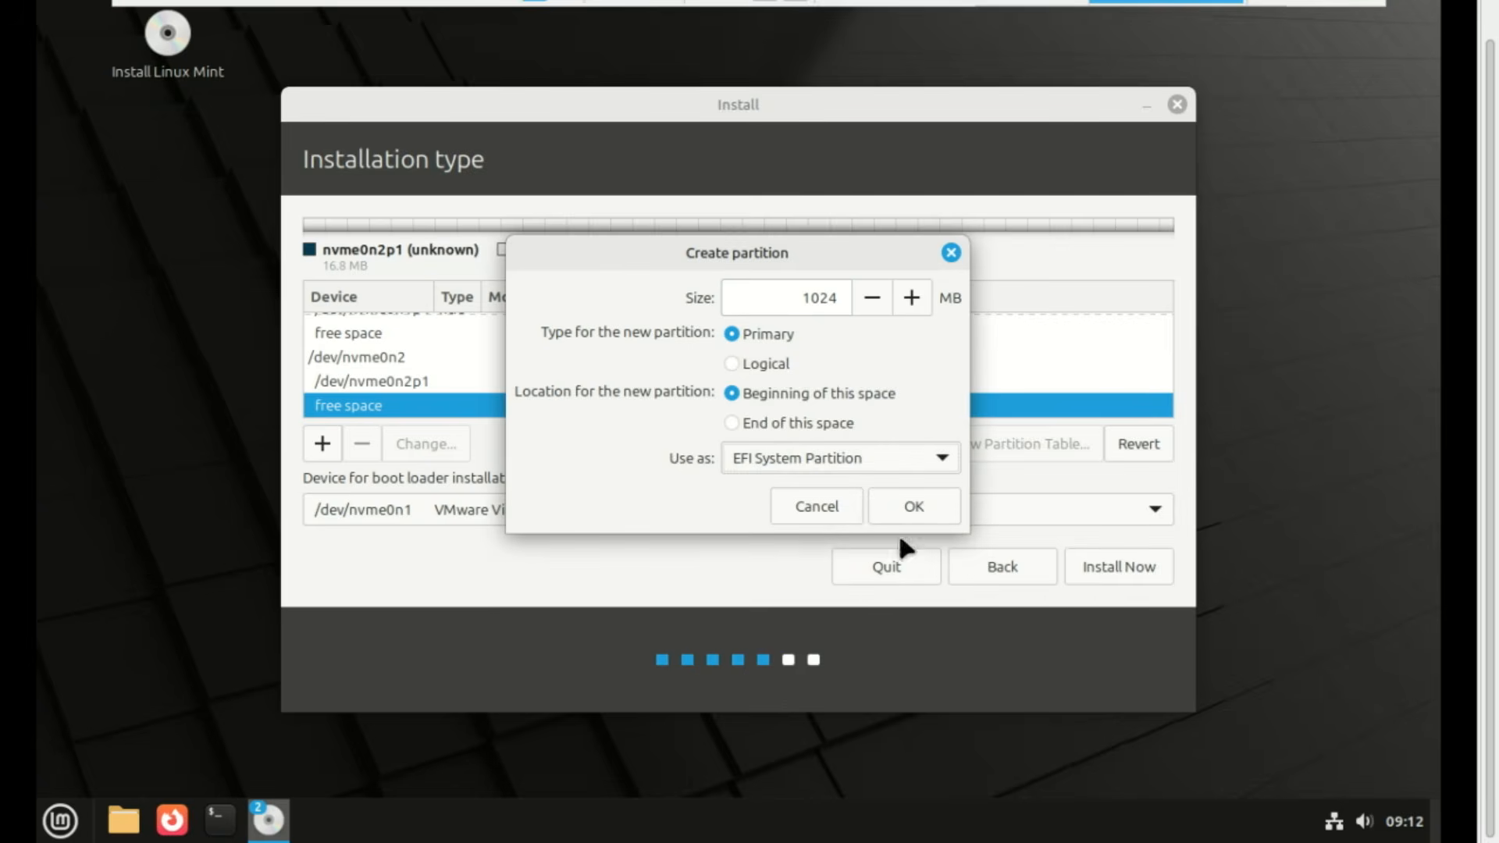
left_click(921, 496)
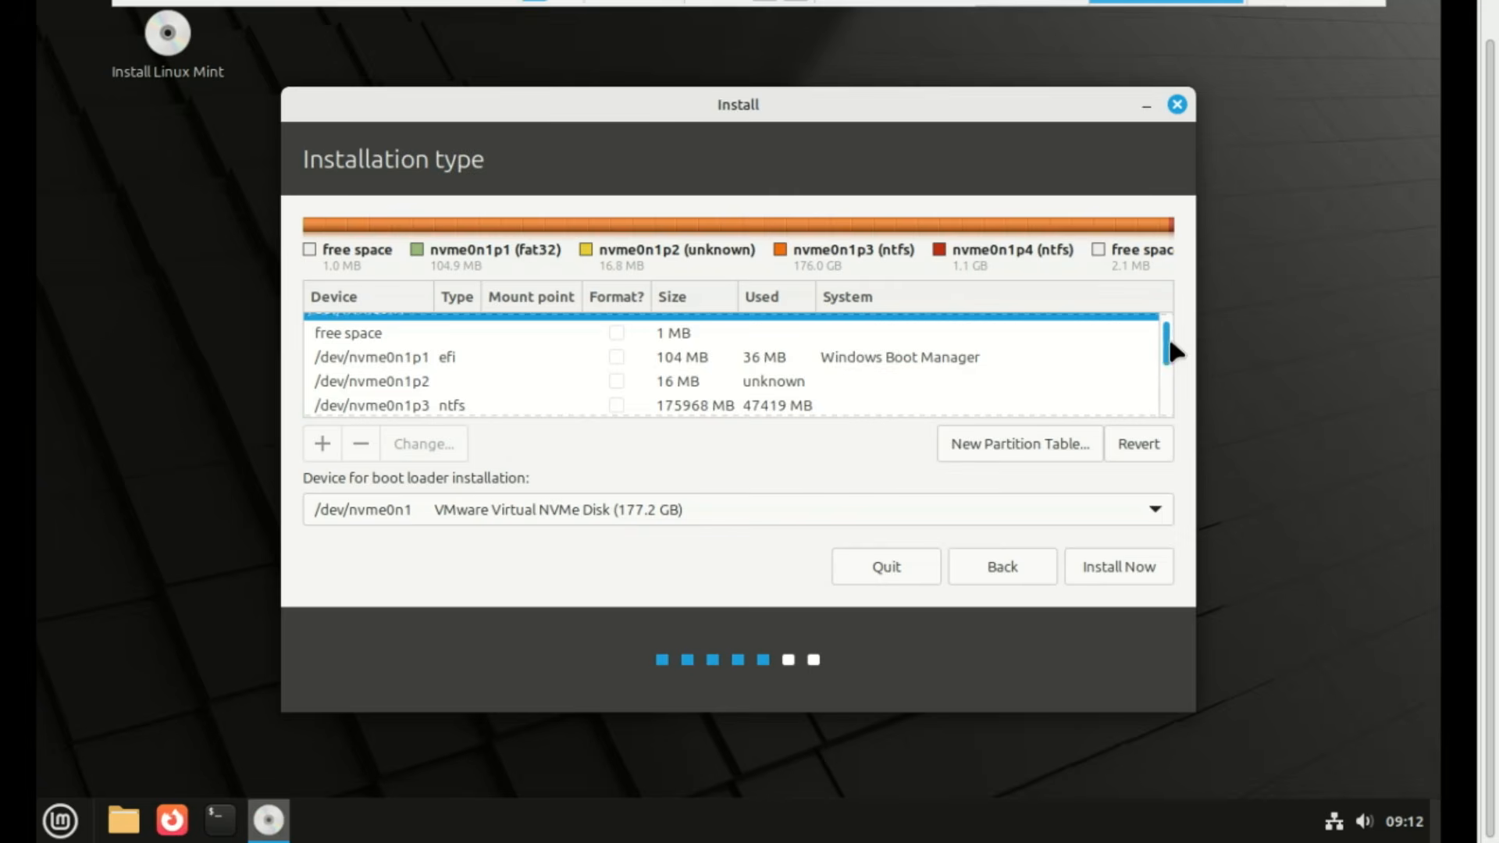
Turn the remaining 41908 MB free space into a primary Ext4 partition mounted at /
left_click_drag(1169, 342, 1123, 389)
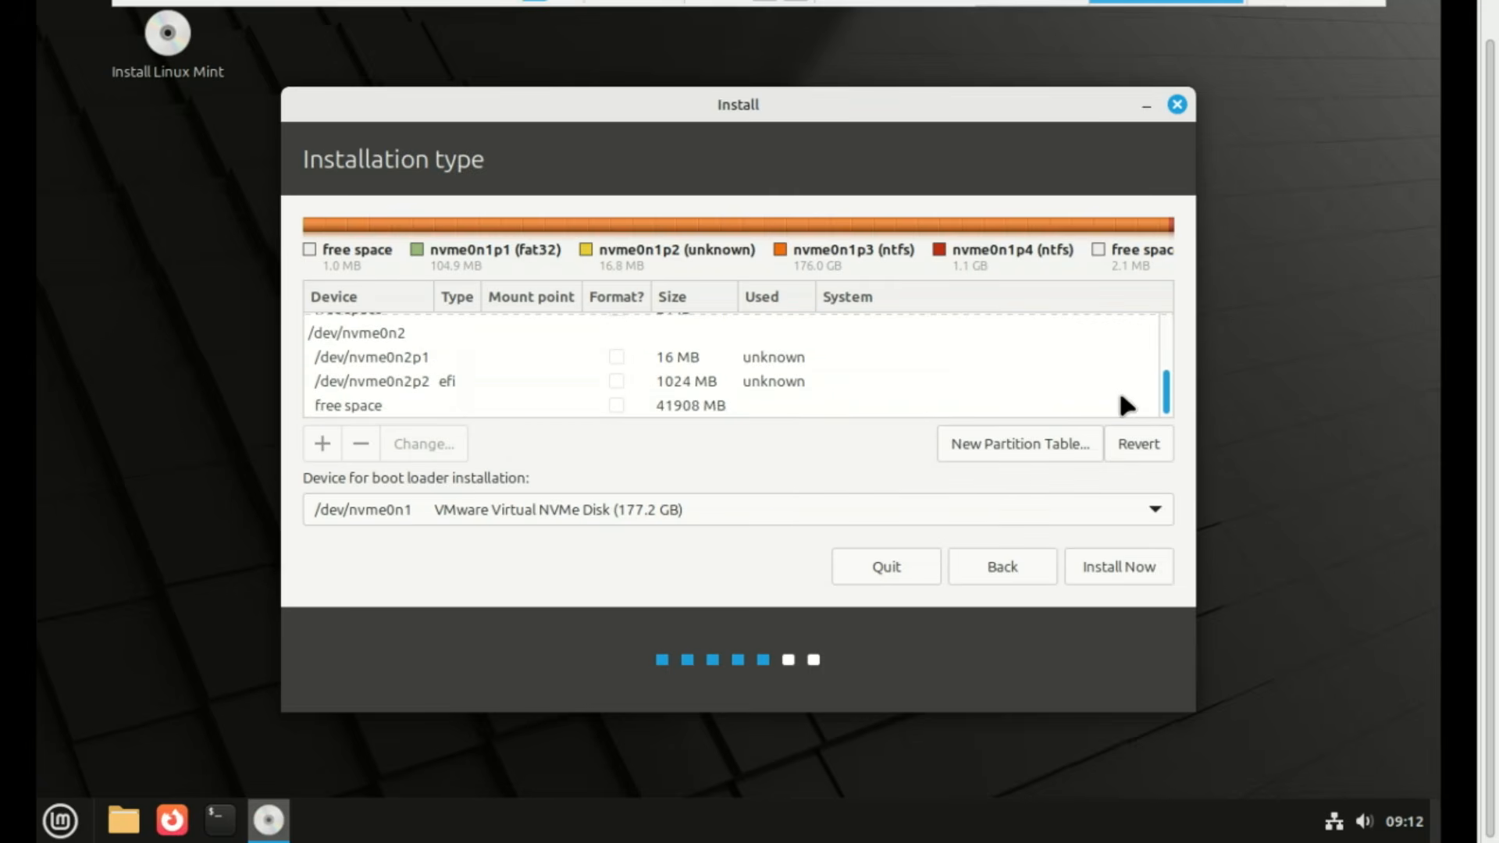
scroll(1124, 382, "up", 2)
scroll(1125, 382, "down", 2)
left_click(609, 407)
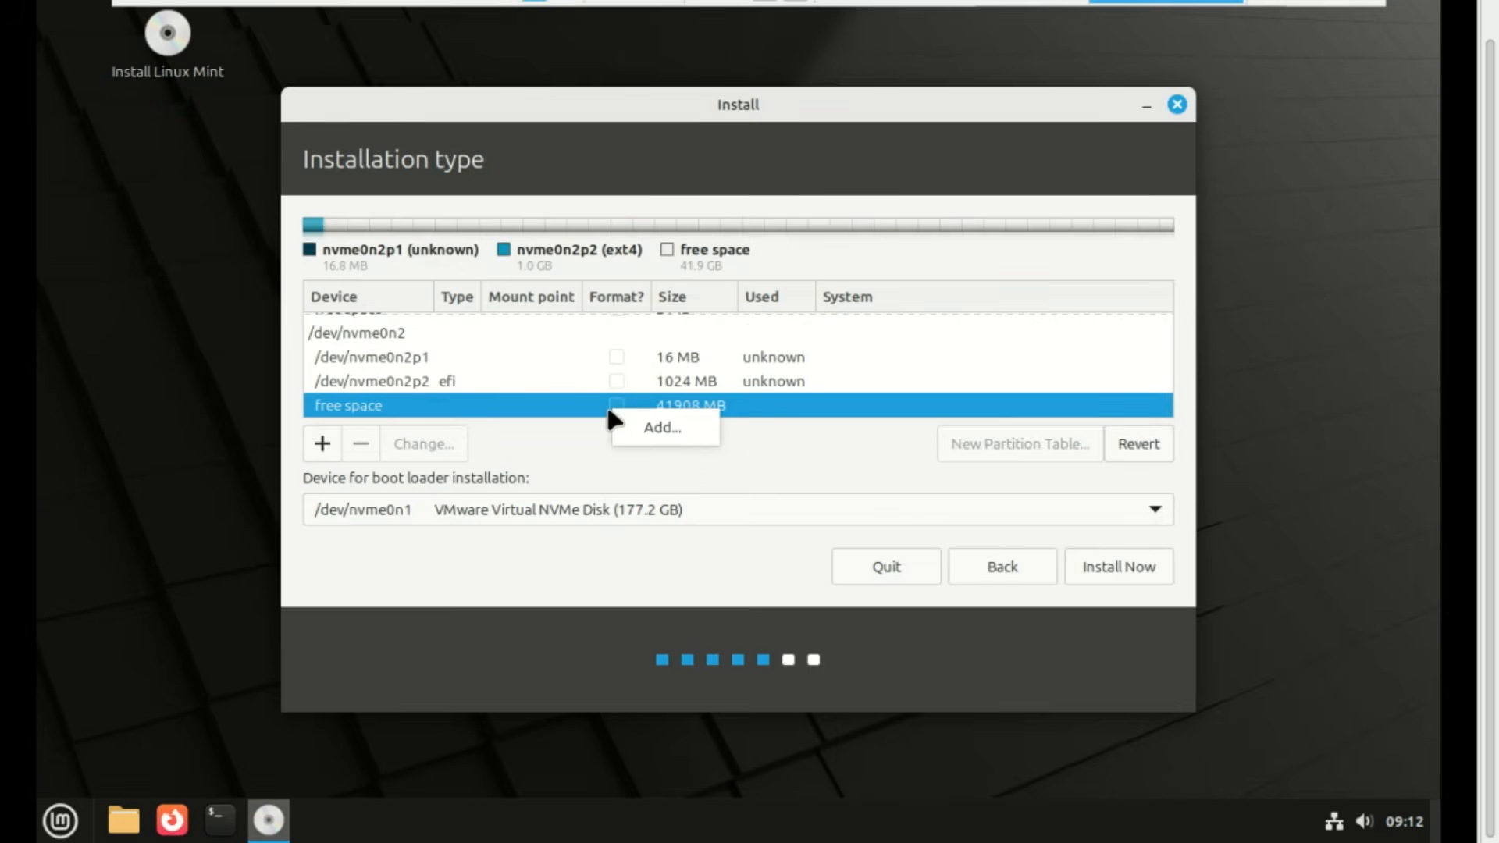
left_click(584, 415)
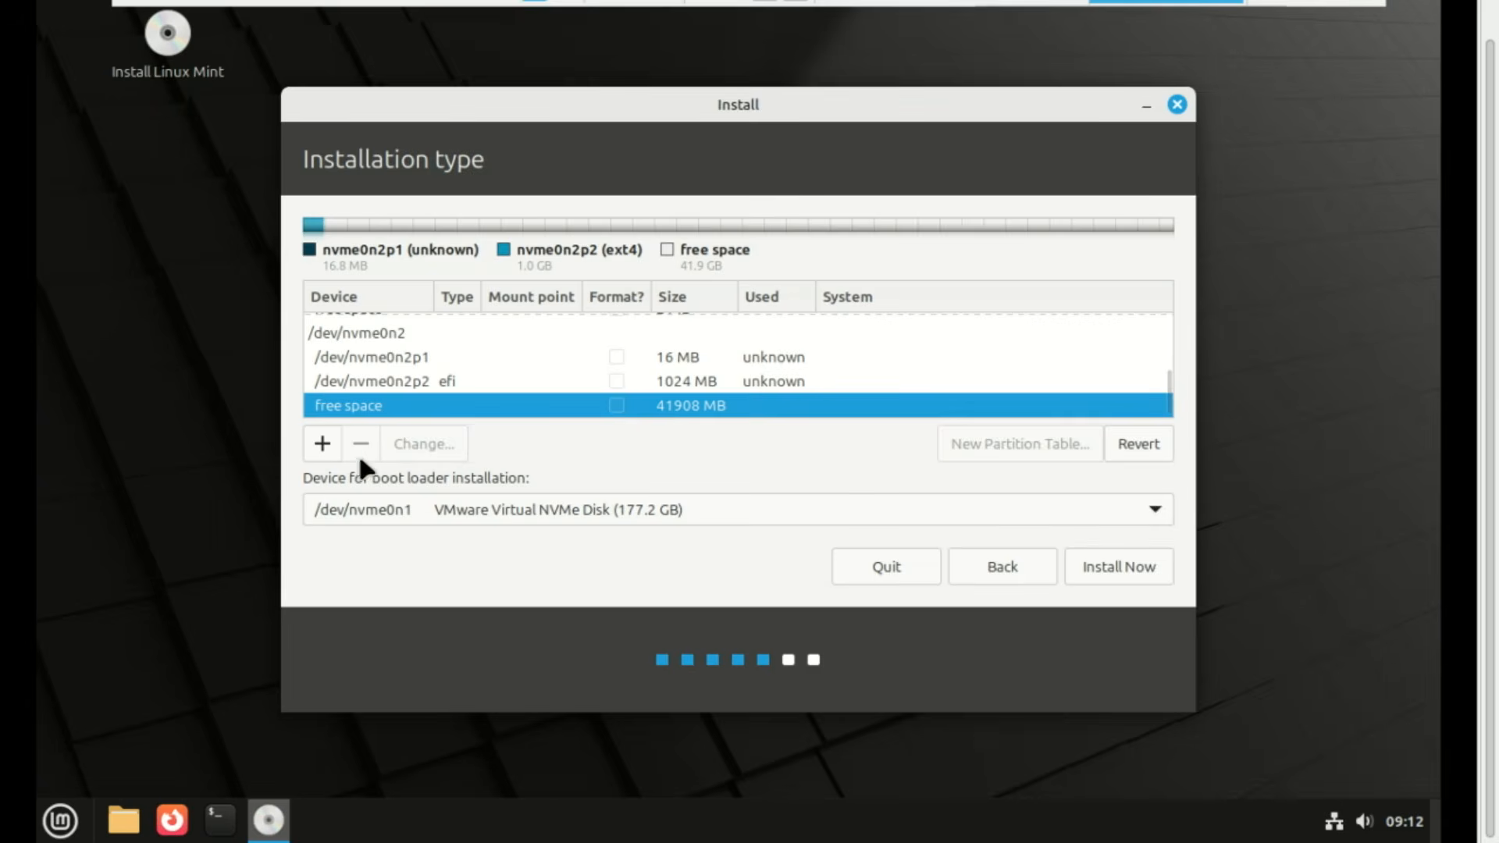
left_click(322, 444)
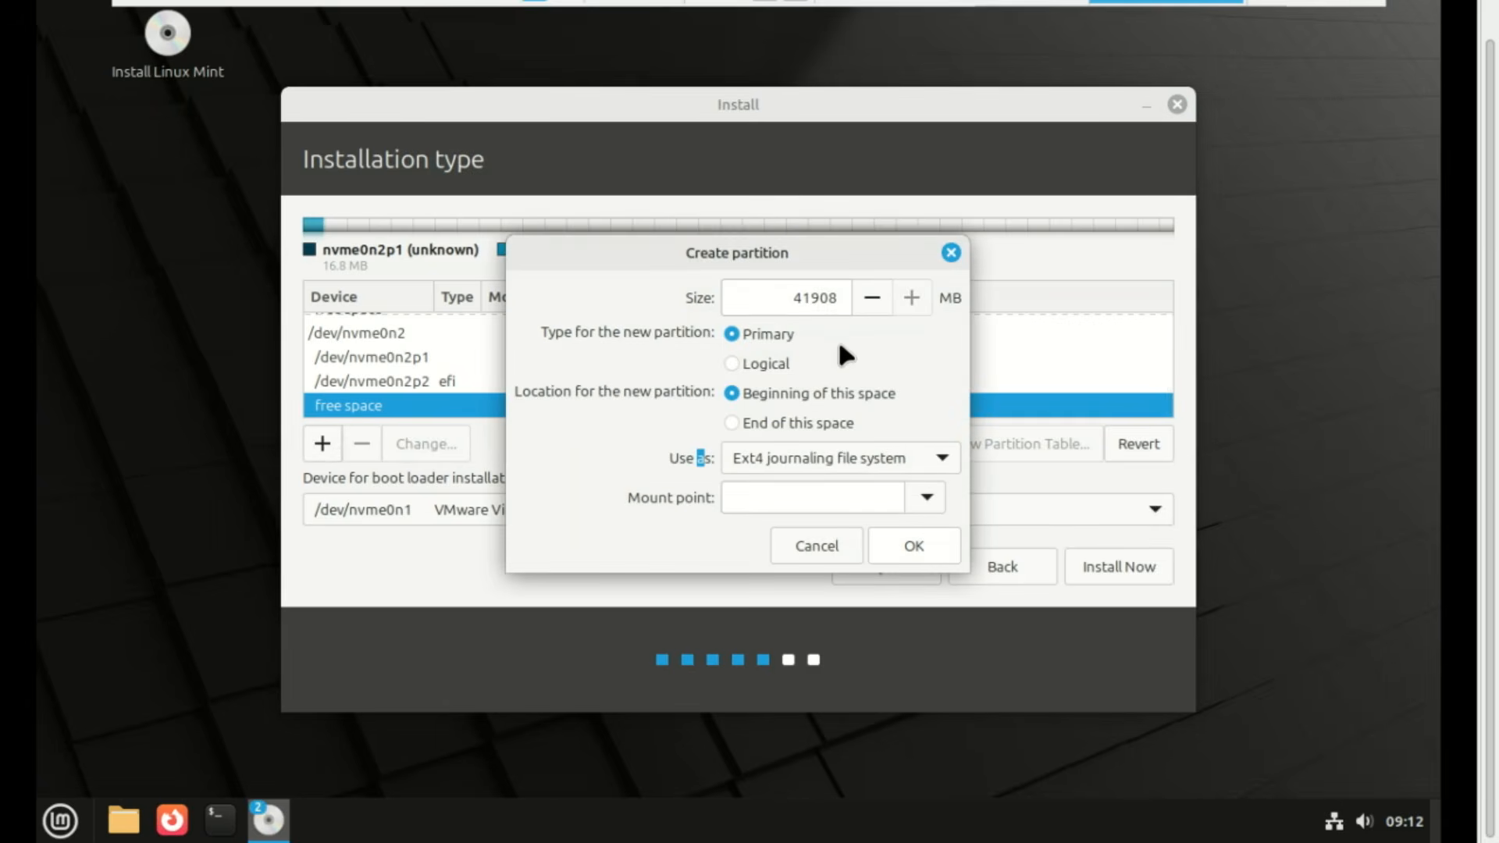
left_click(921, 504)
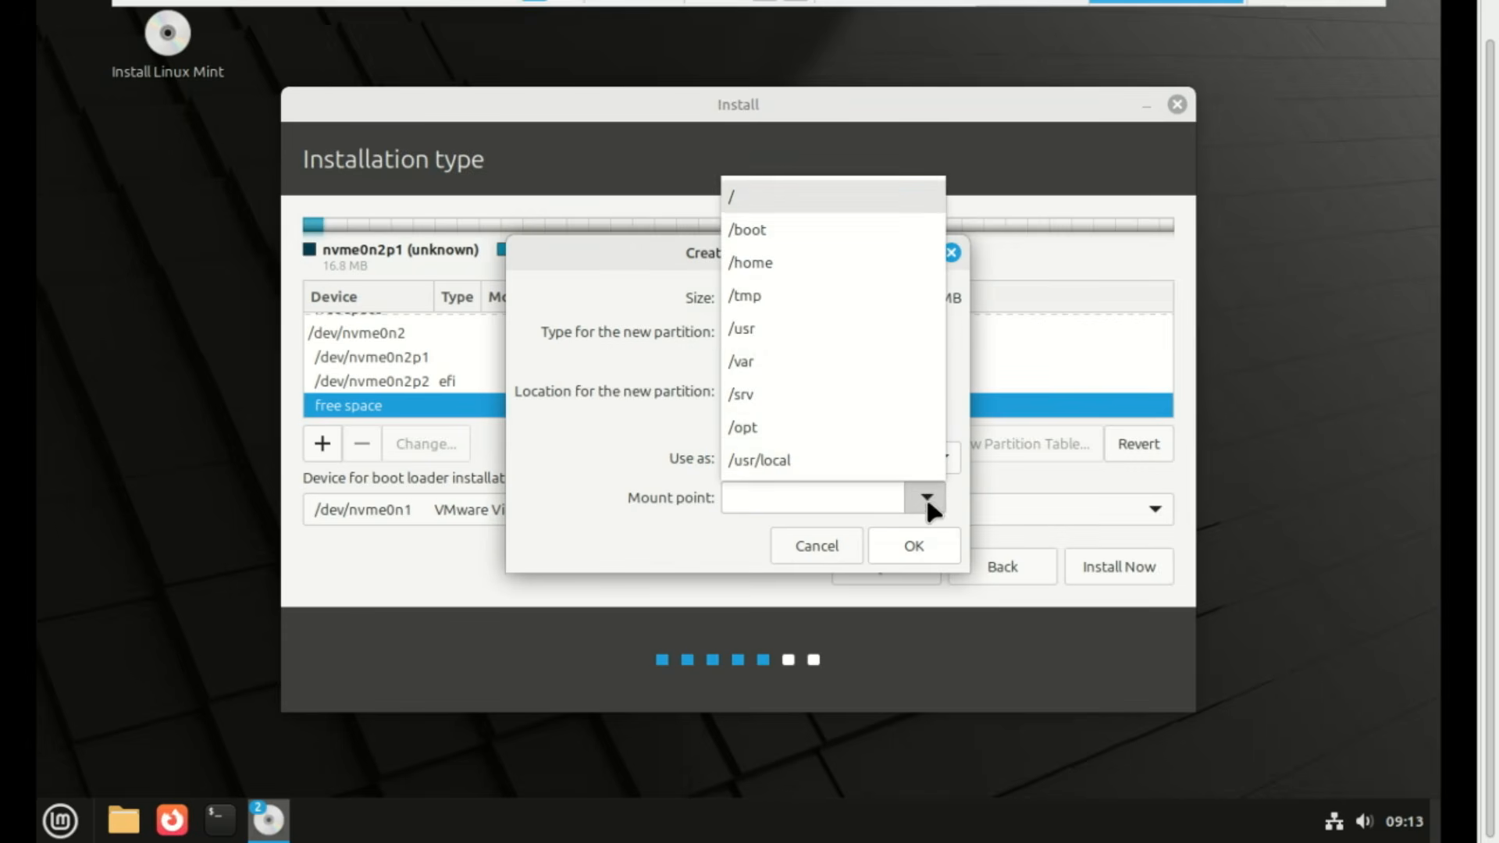
left_click(785, 199)
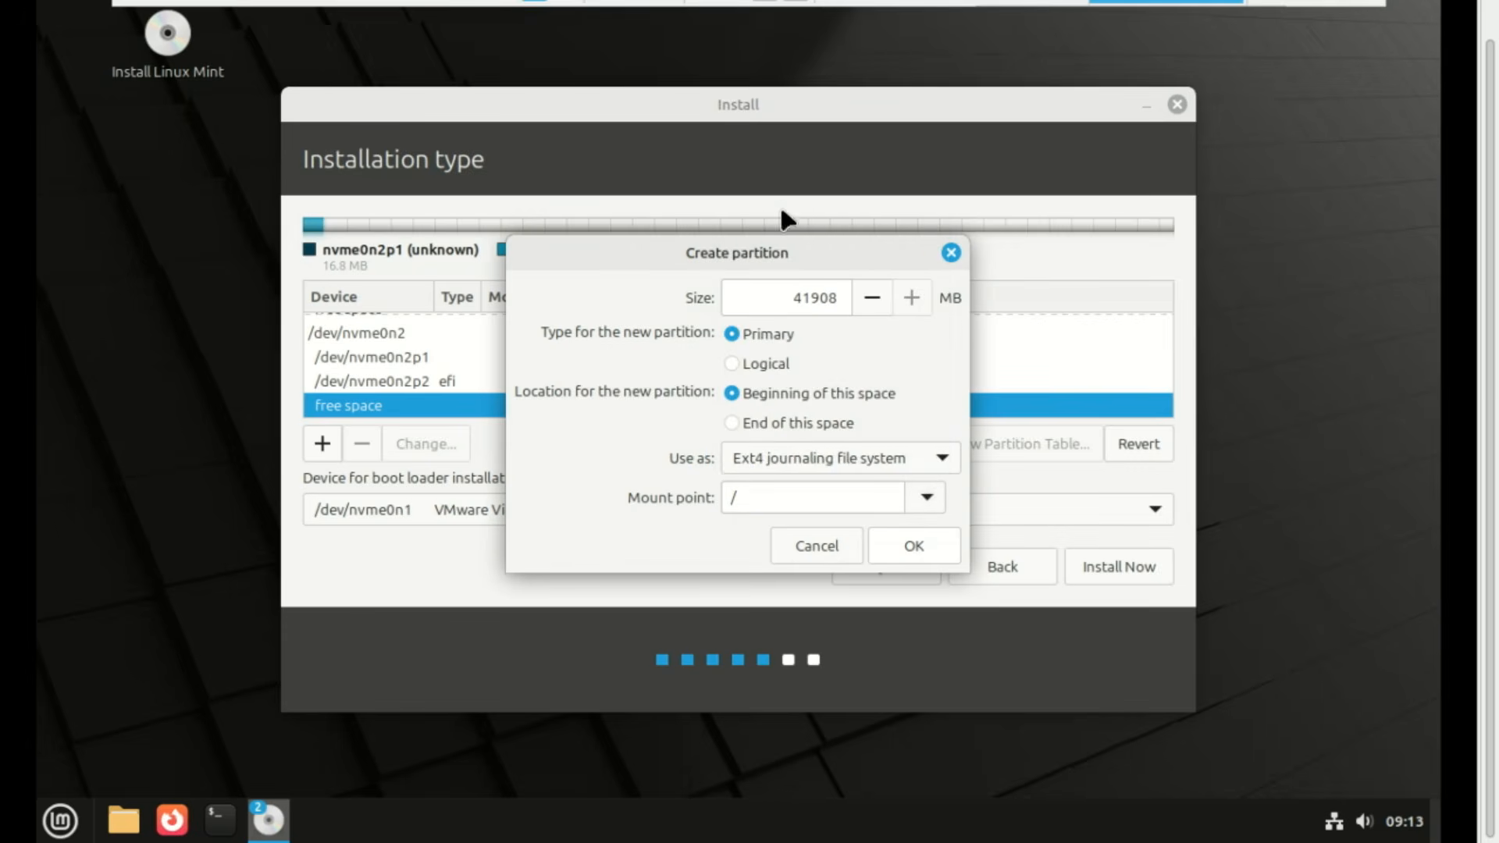
left_click(912, 547)
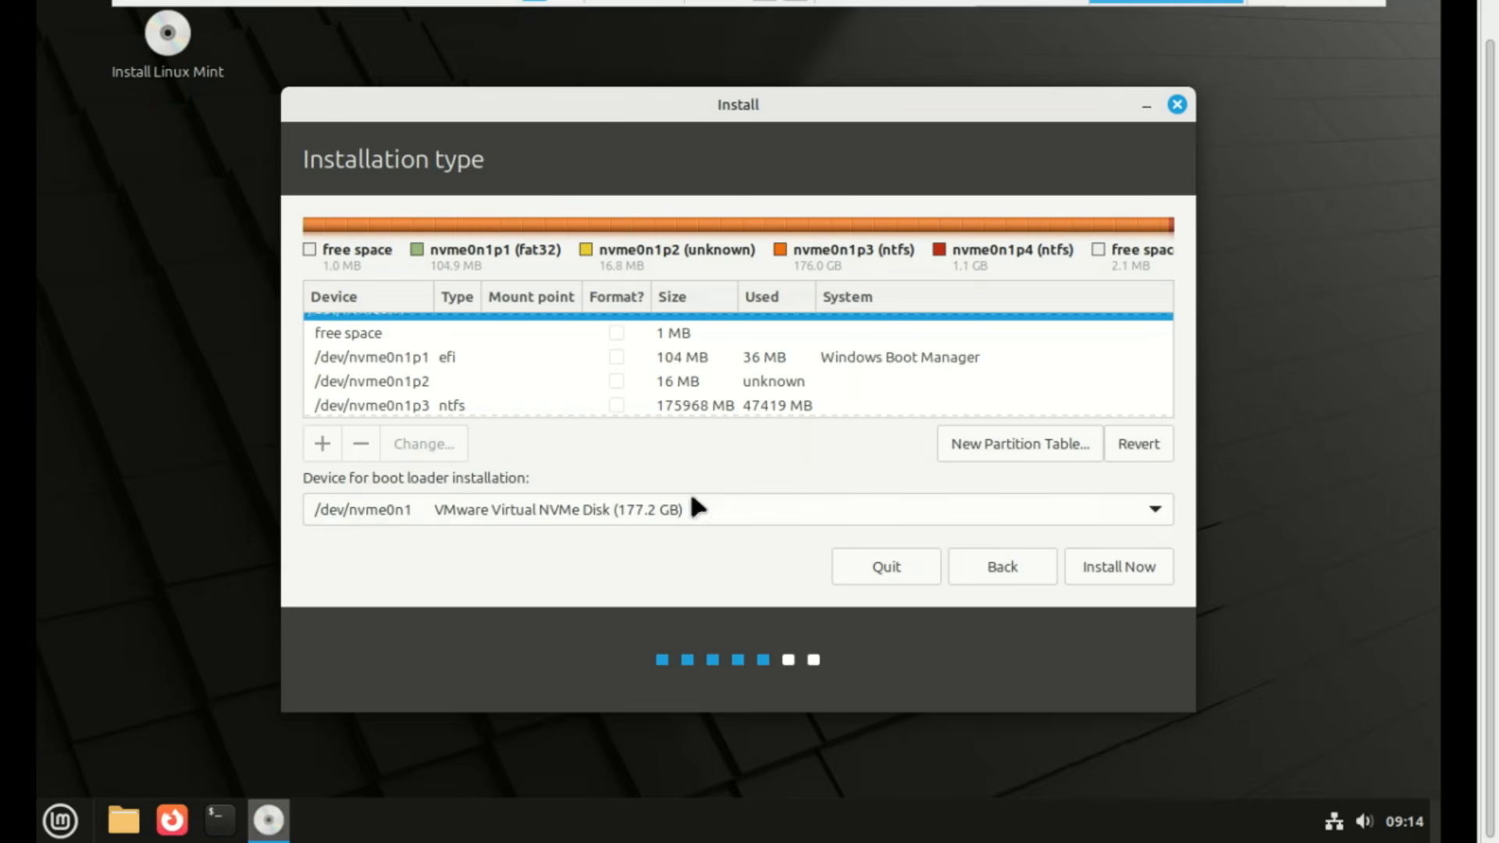
Set /dev/nvme0n2 as the boot loader device and start the installation with Install Now
left_click_drag(529, 478, 303, 477)
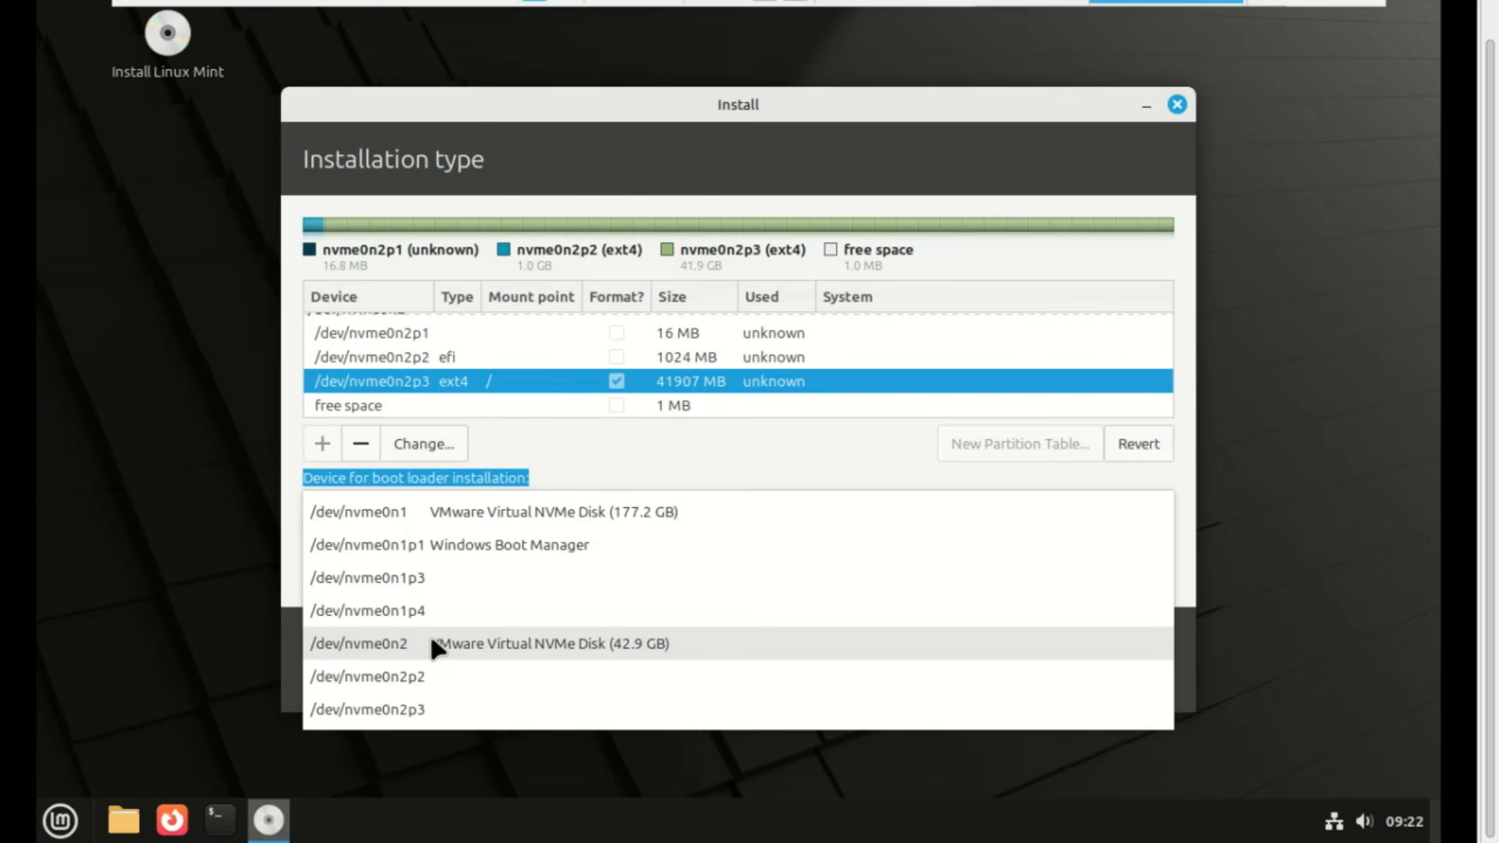
left_click(431, 645)
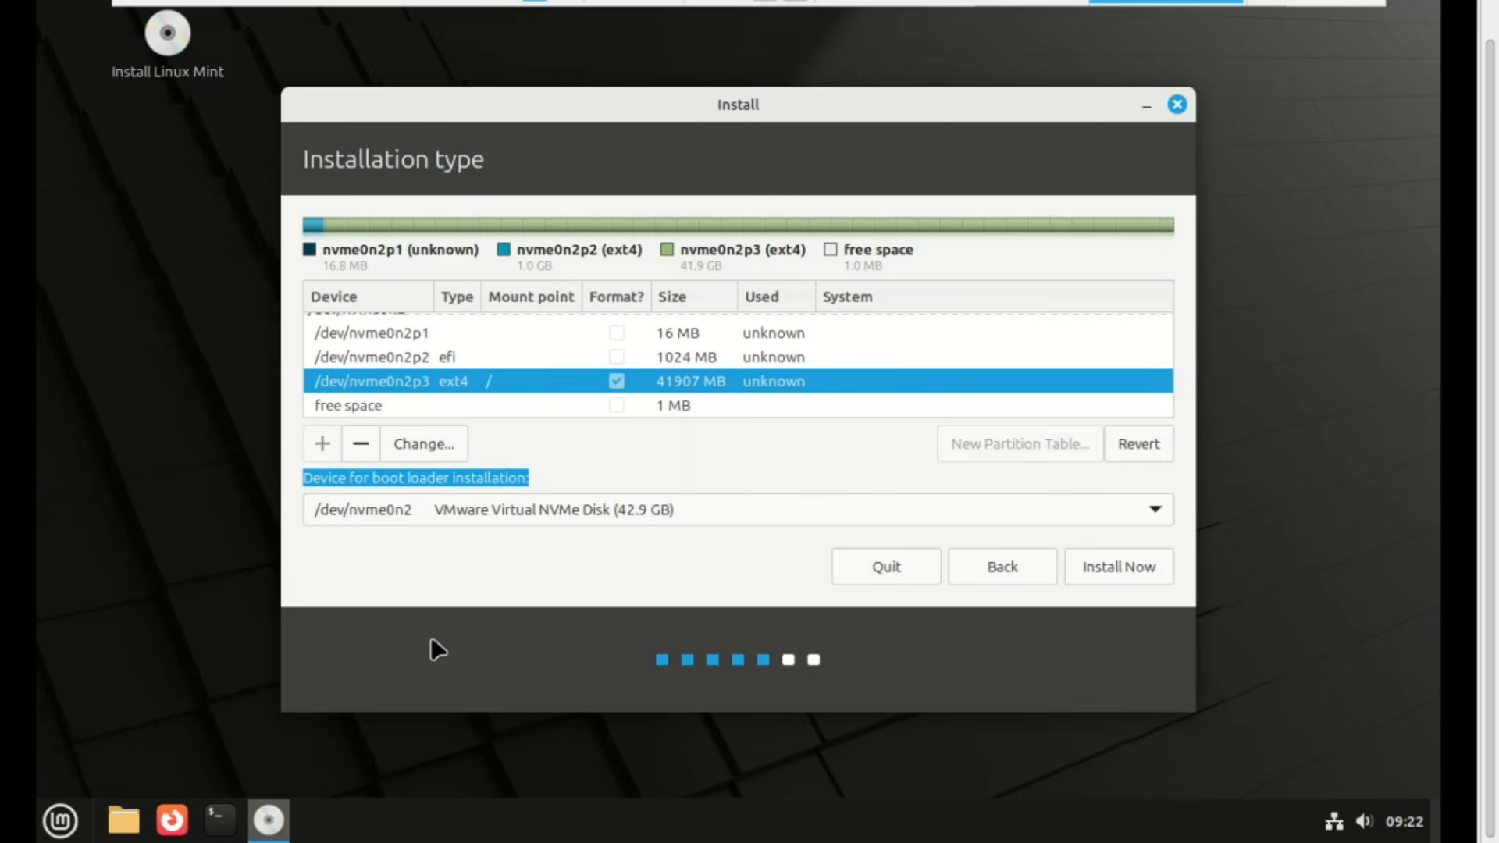
left_click(1092, 568)
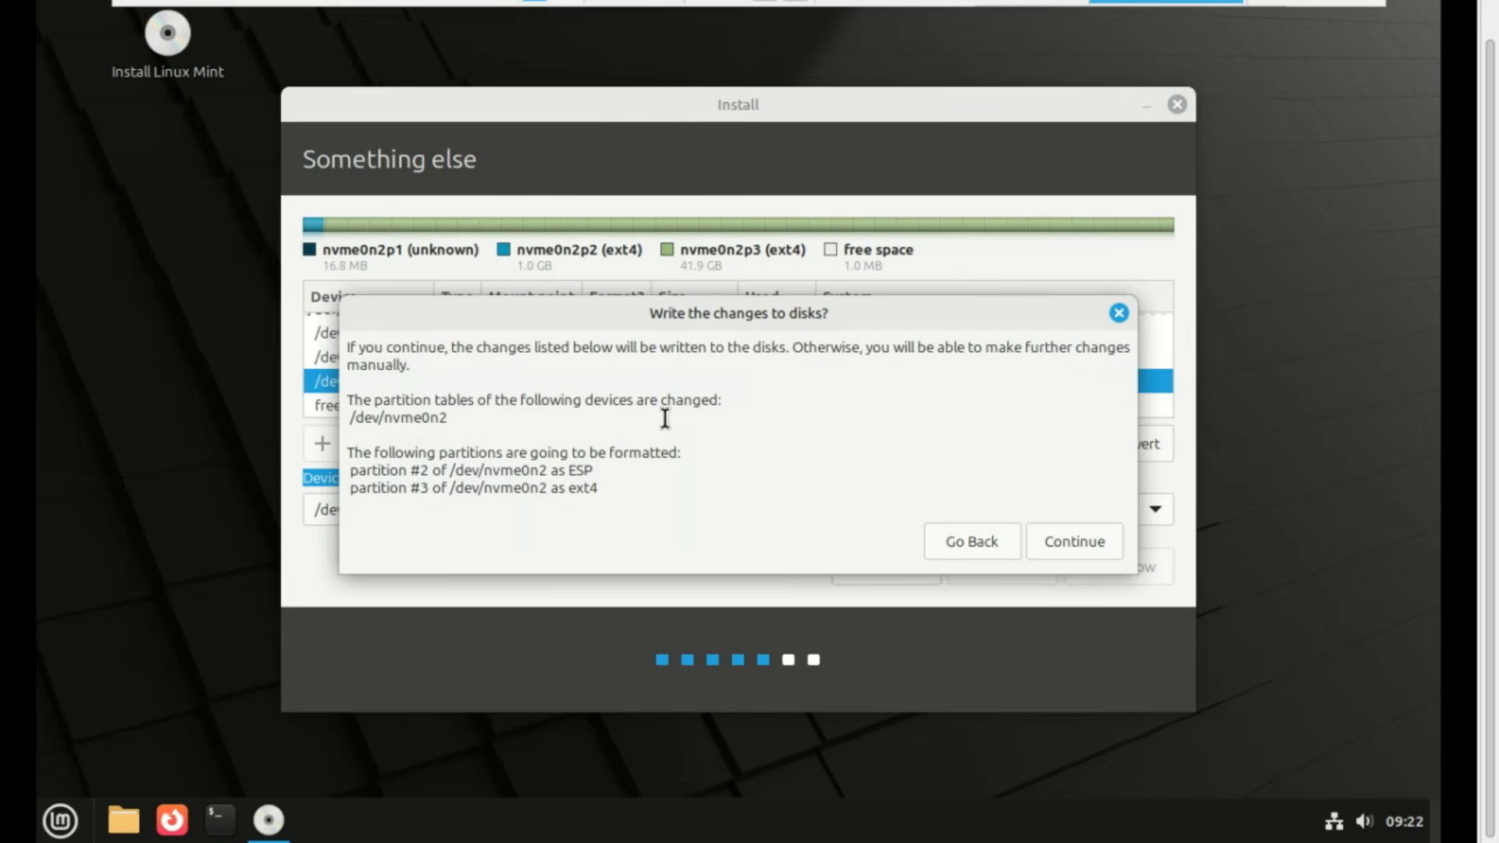
Confirm writing the partition changes, enter the account details, and continue the installation
double_click(582, 488)
left_click(1066, 540)
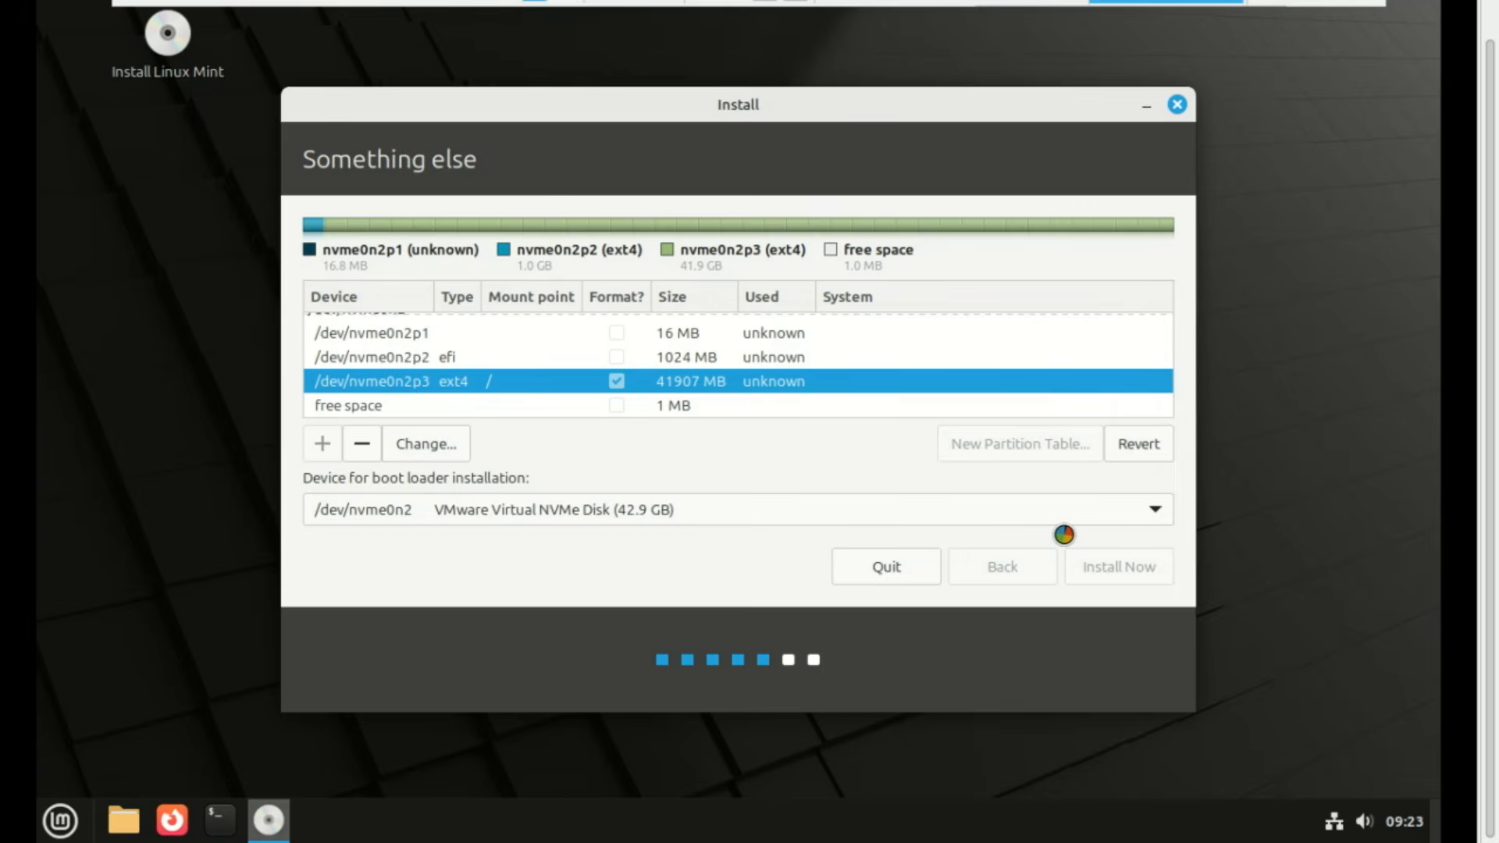
type("ab")
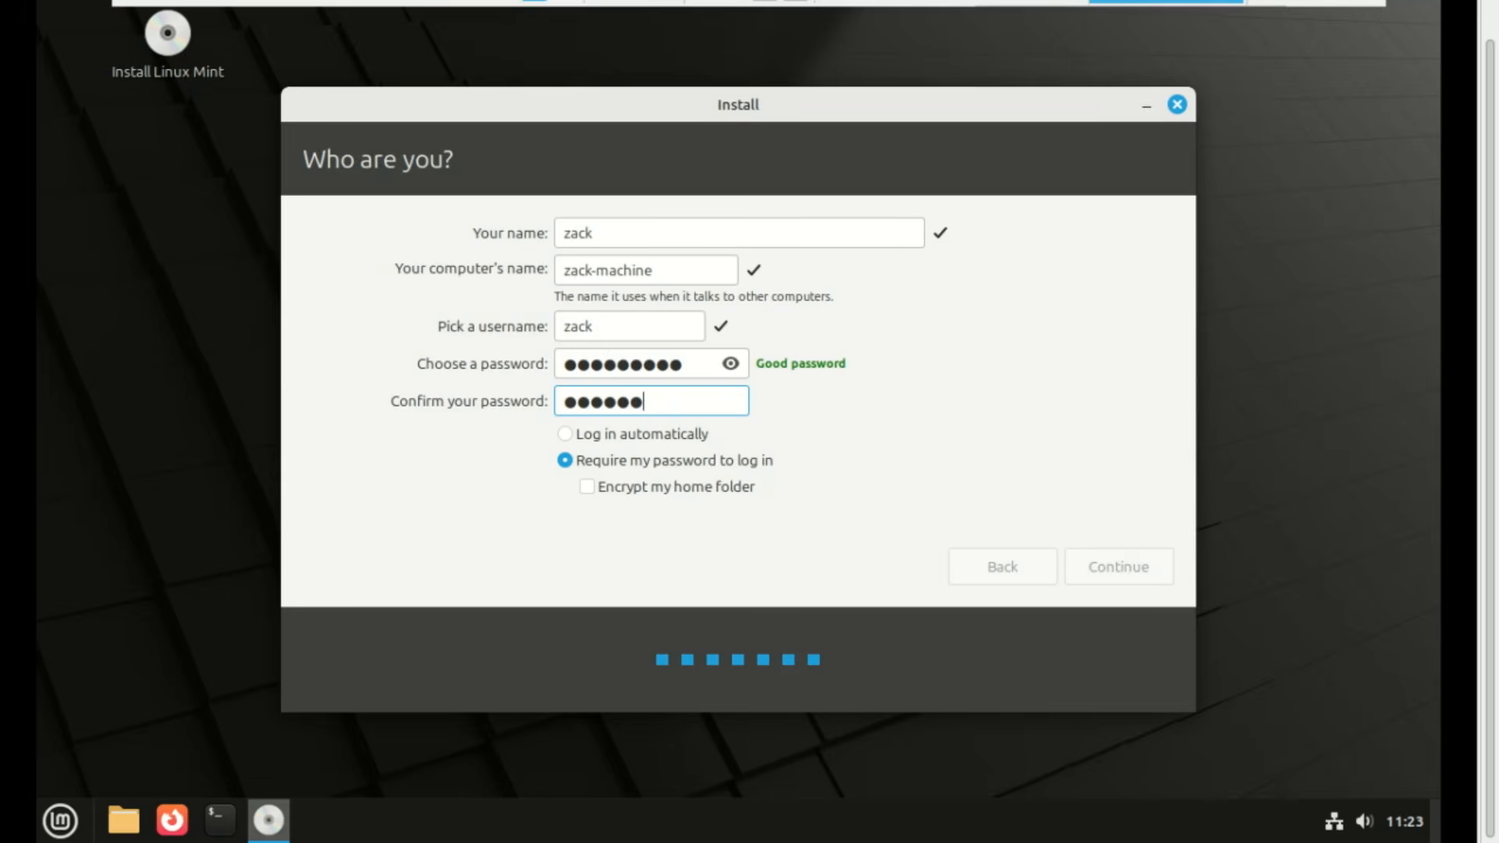
type("c")
left_click(1114, 572)
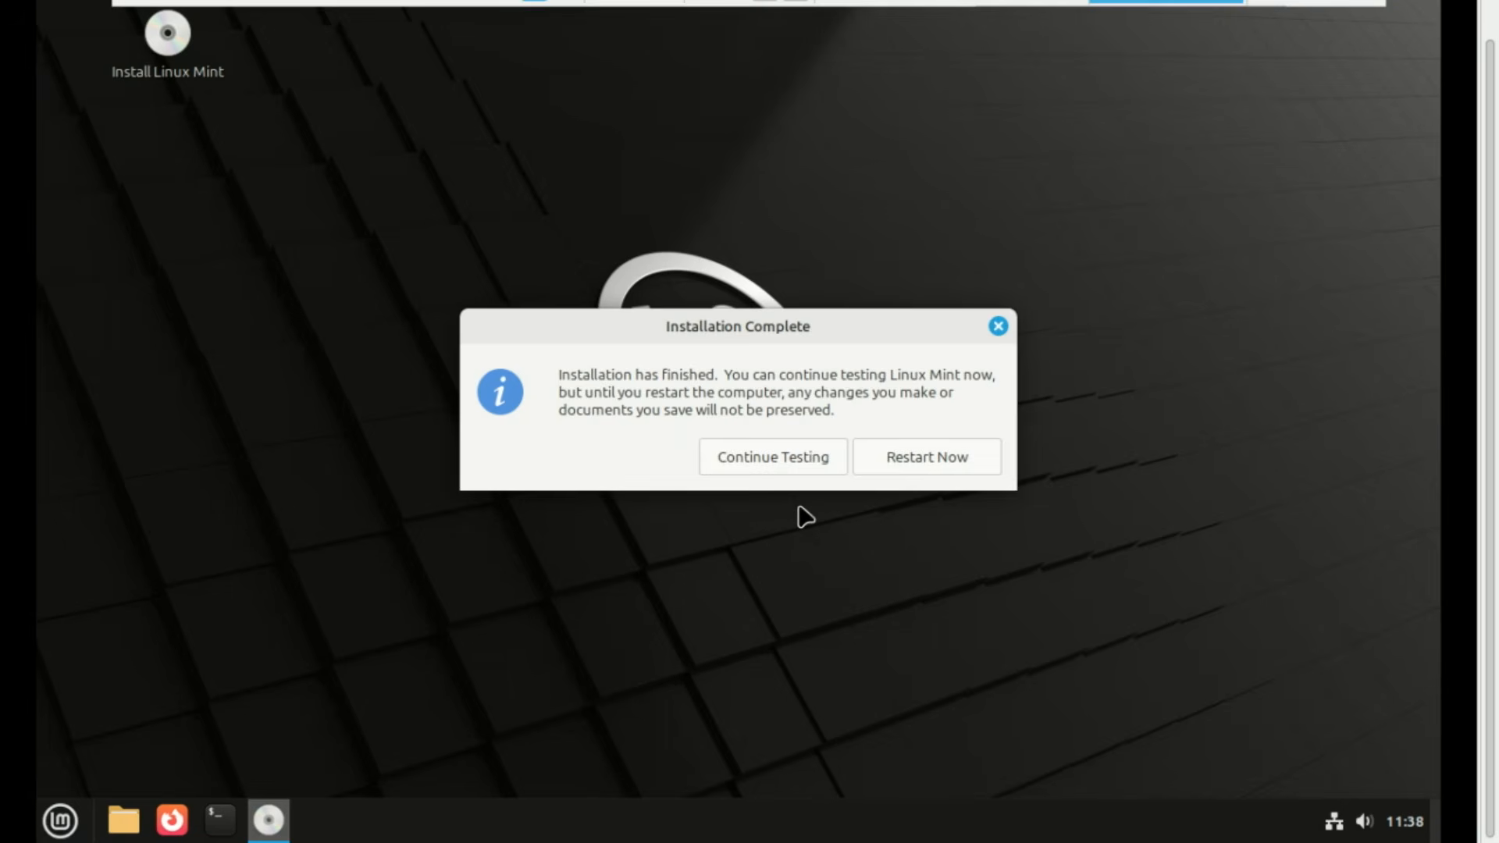
Restart the computer from the Installation Complete dialog
left_click(928, 455)
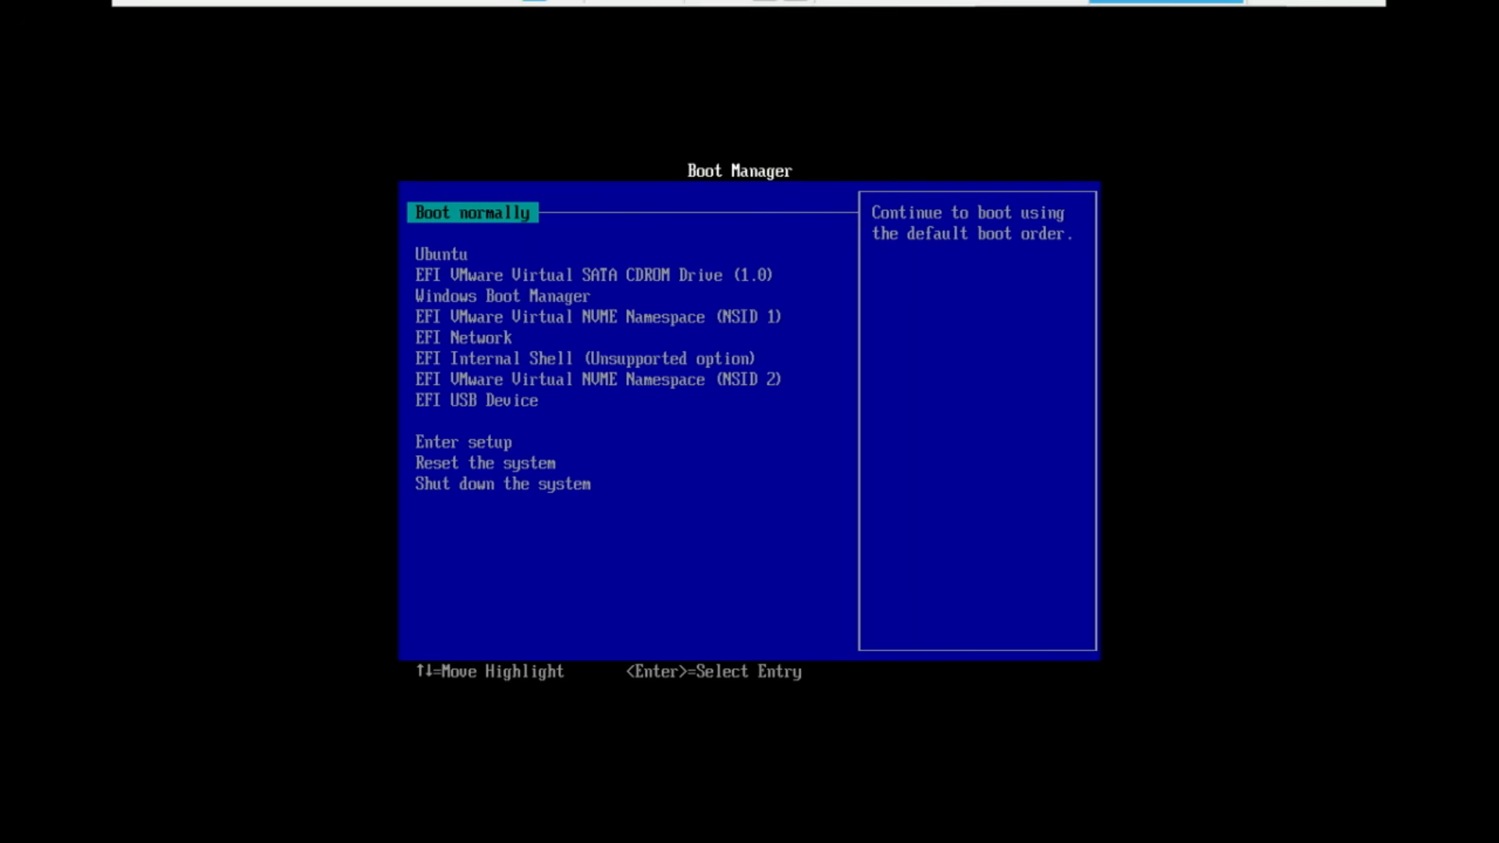
Boot Windows Boot Manager from the GRUB menu, then boot Linux Mint 22.1 Cinnamon
key("Down")
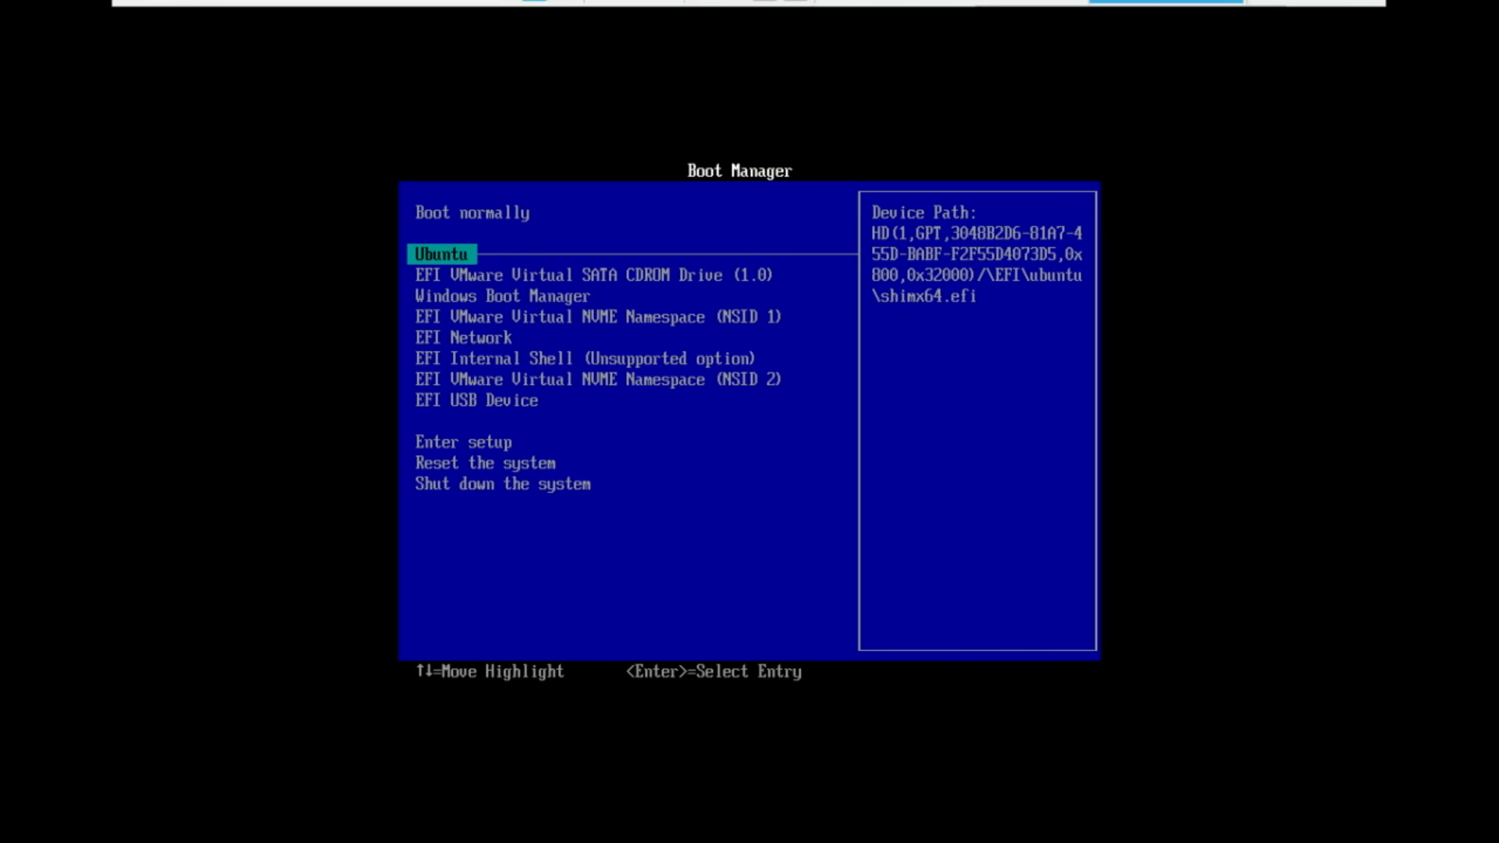
key("Return")
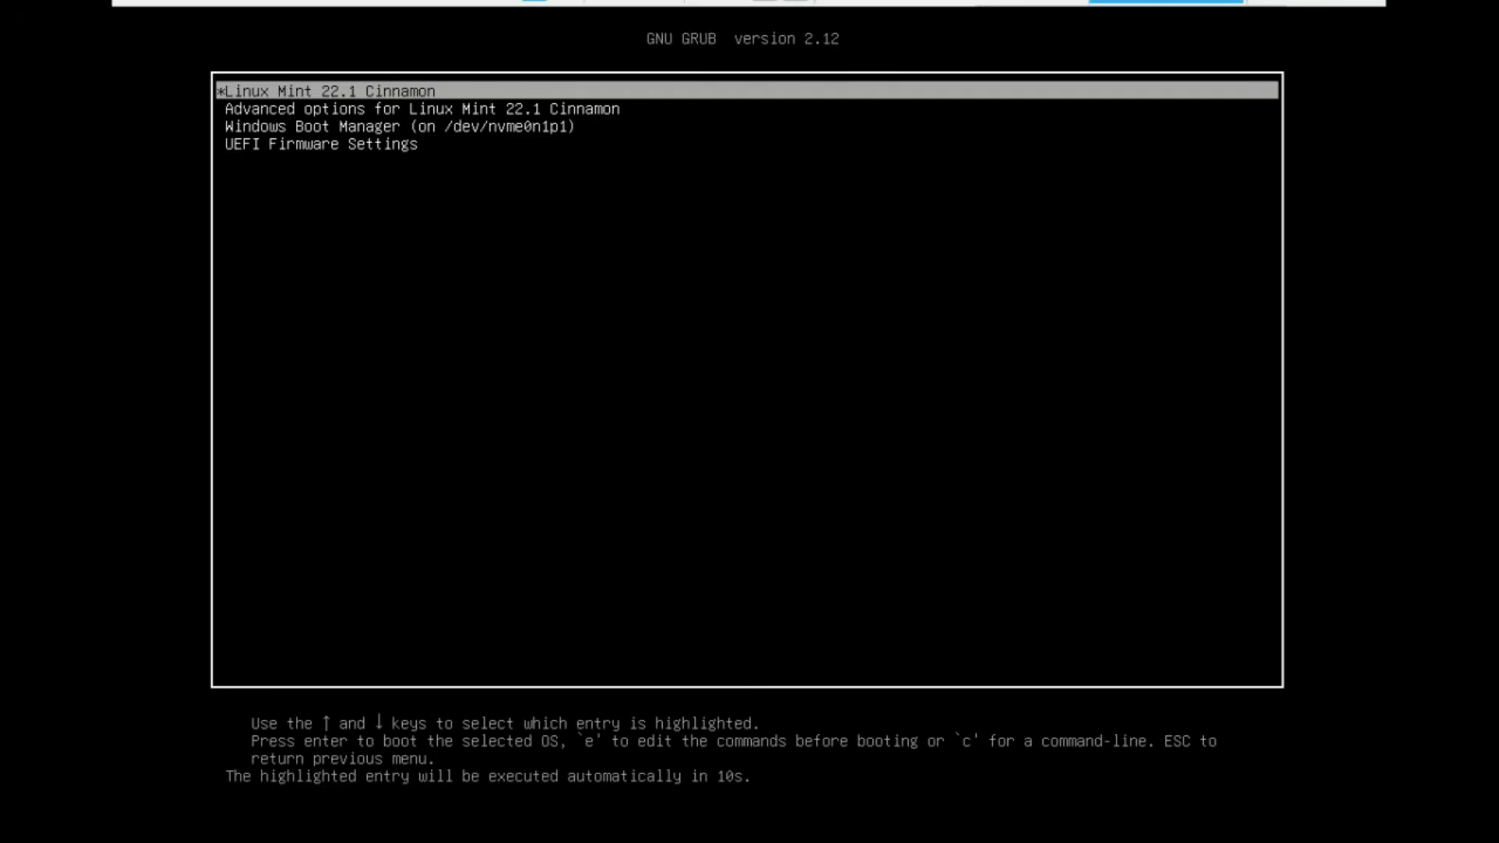
key("Down")
key("Down")
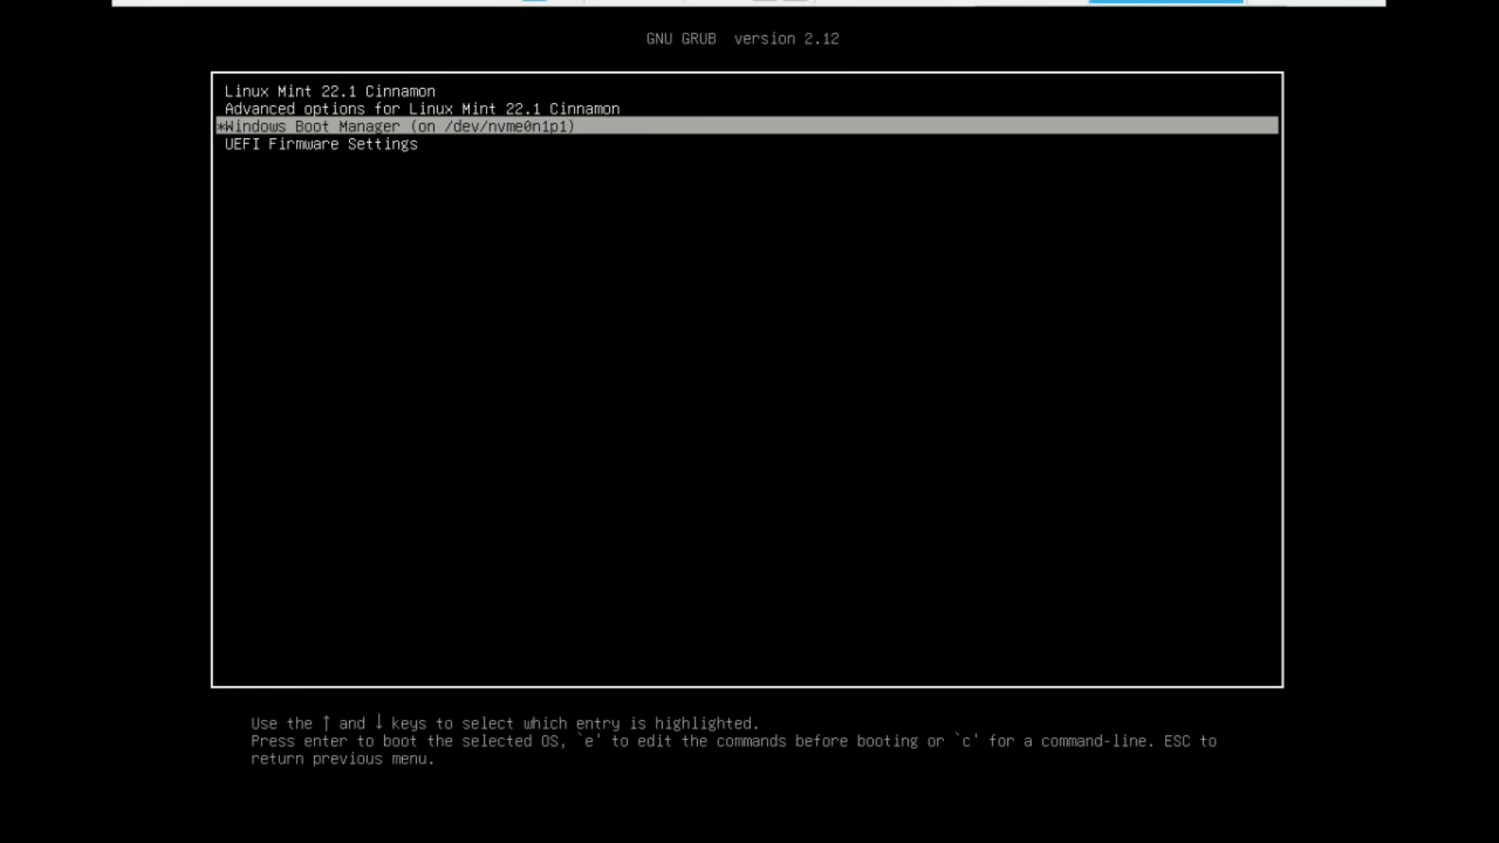
key("Return")
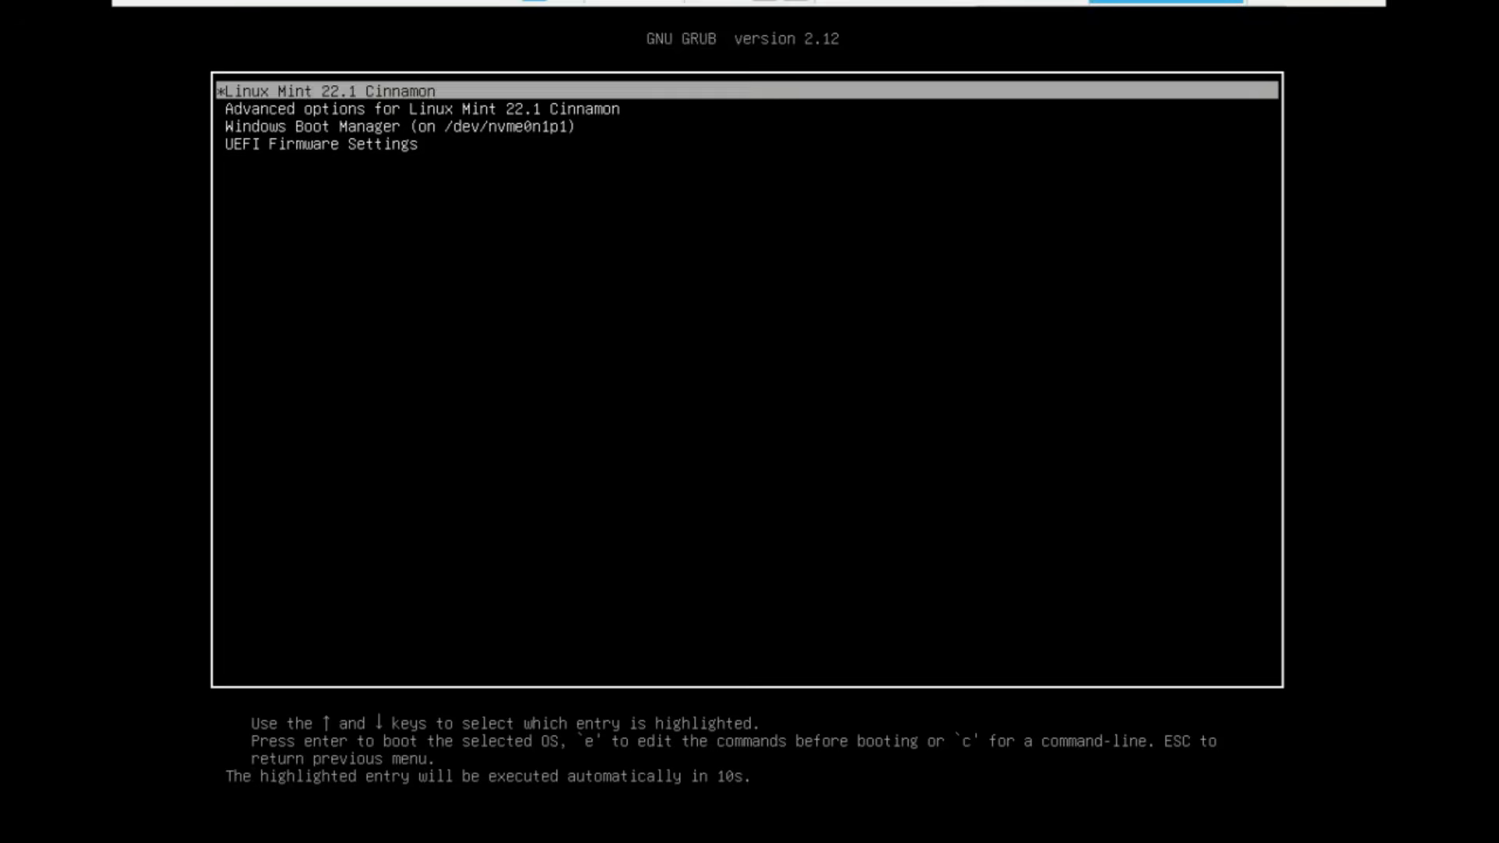
key("Return")
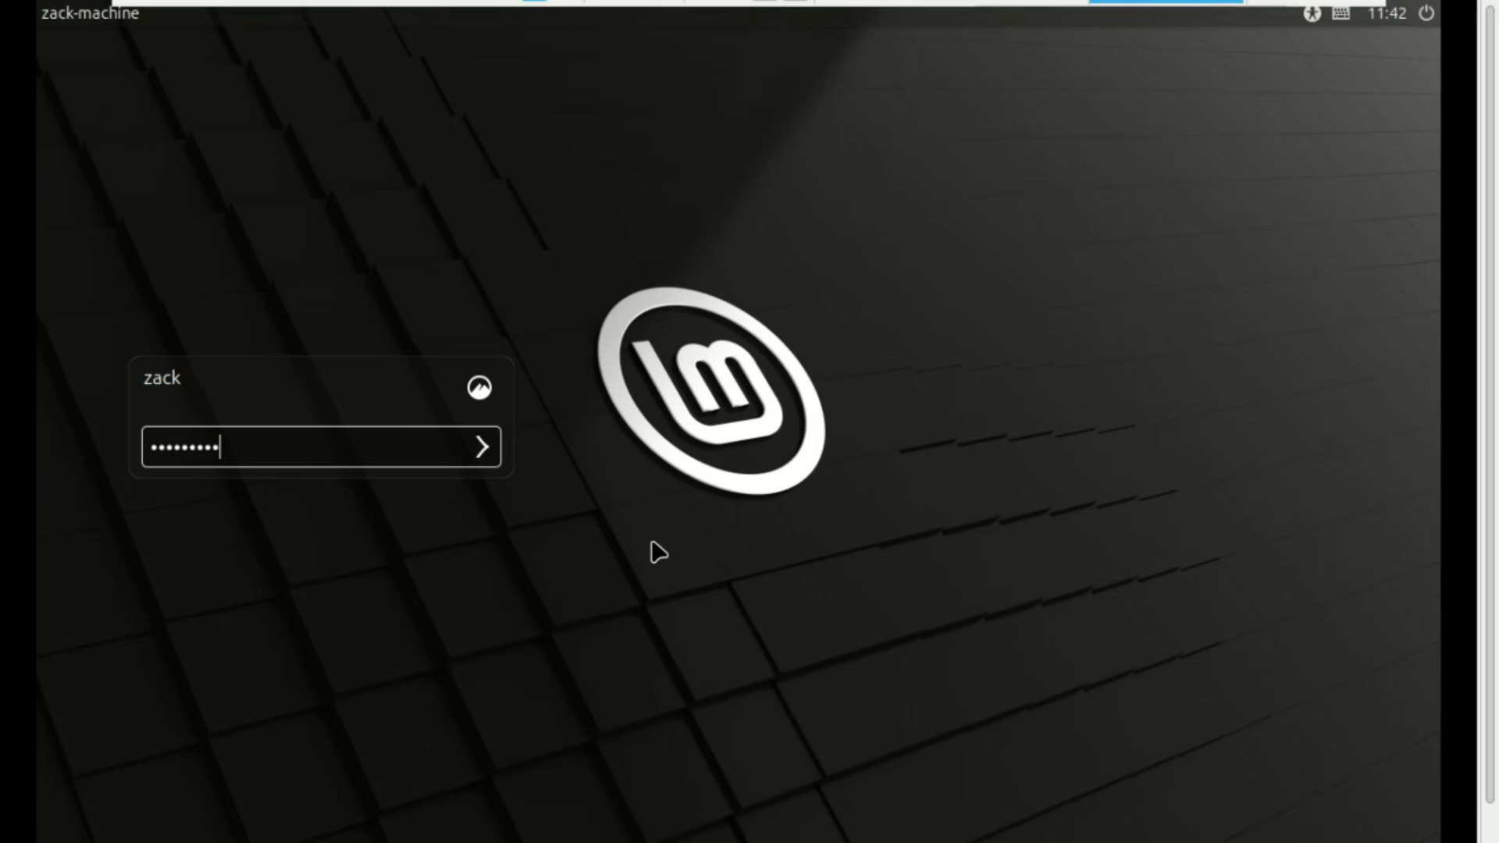
Log in to Linux Mint, close the Welcome window, and launch a terminal
key("Return")
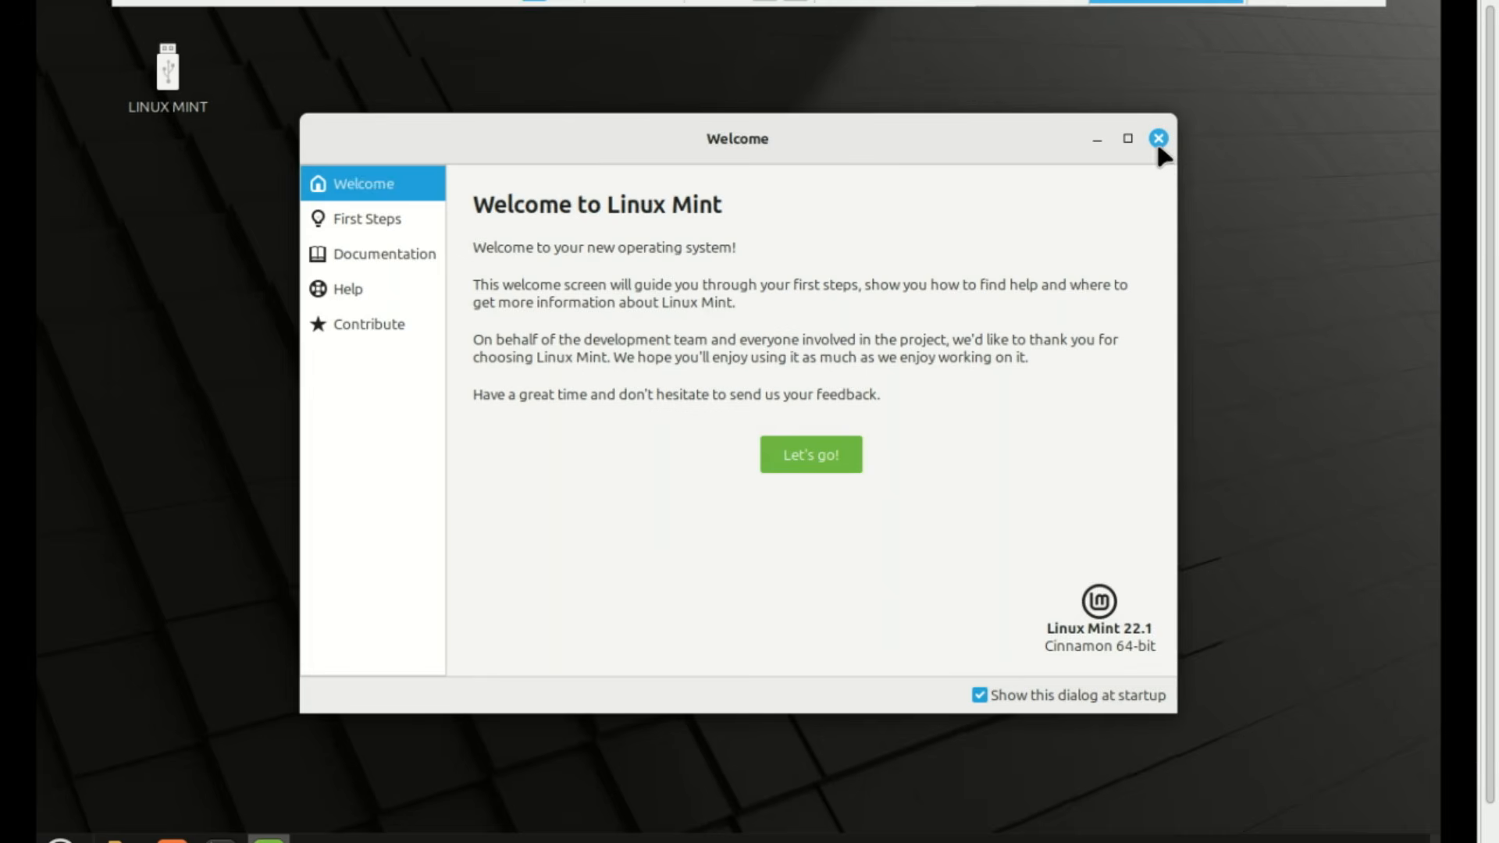
left_click(1159, 140)
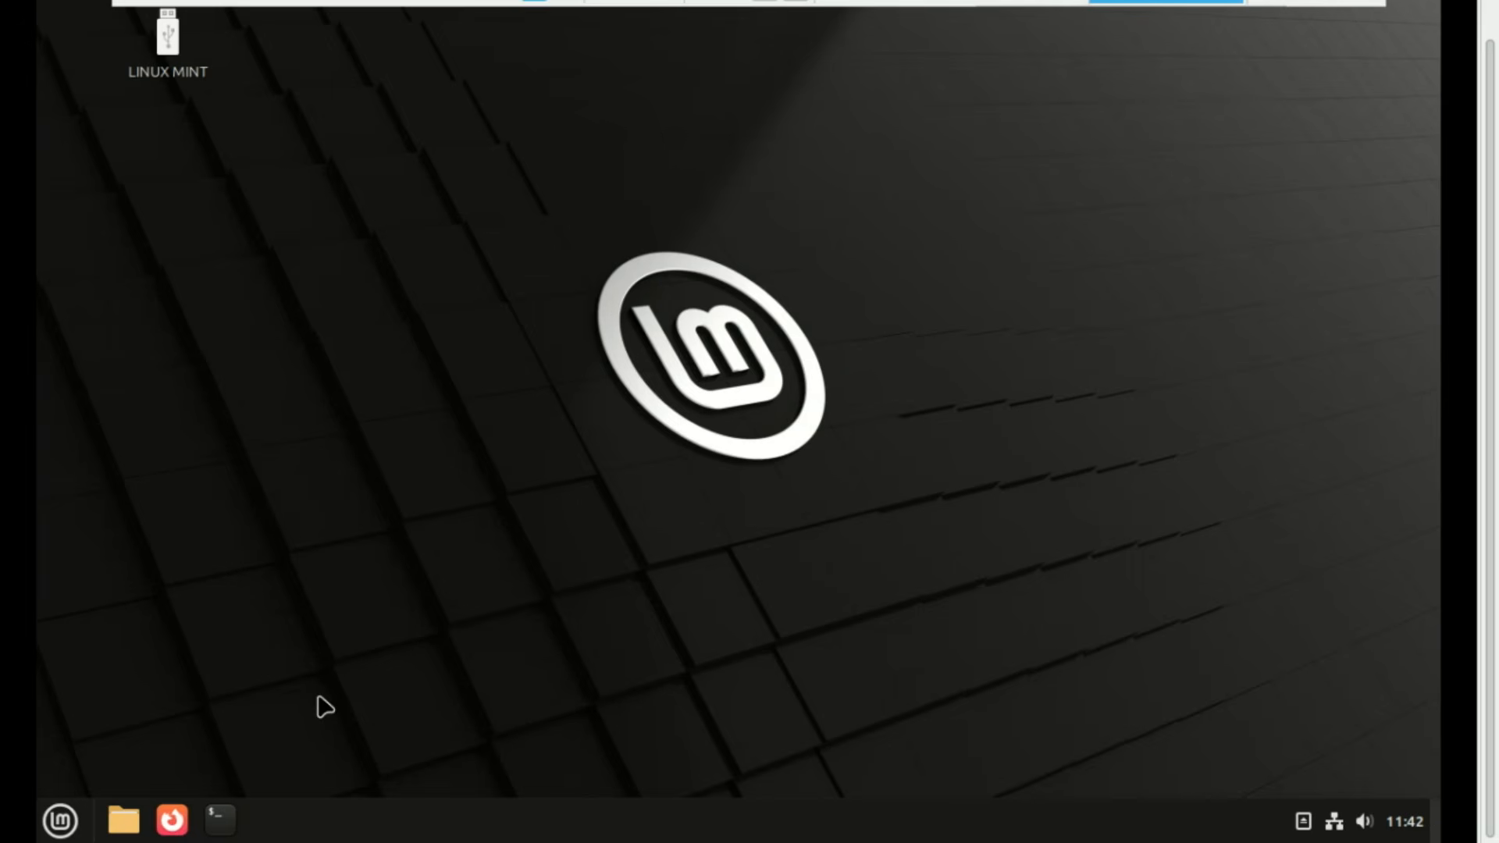
left_click(219, 817)
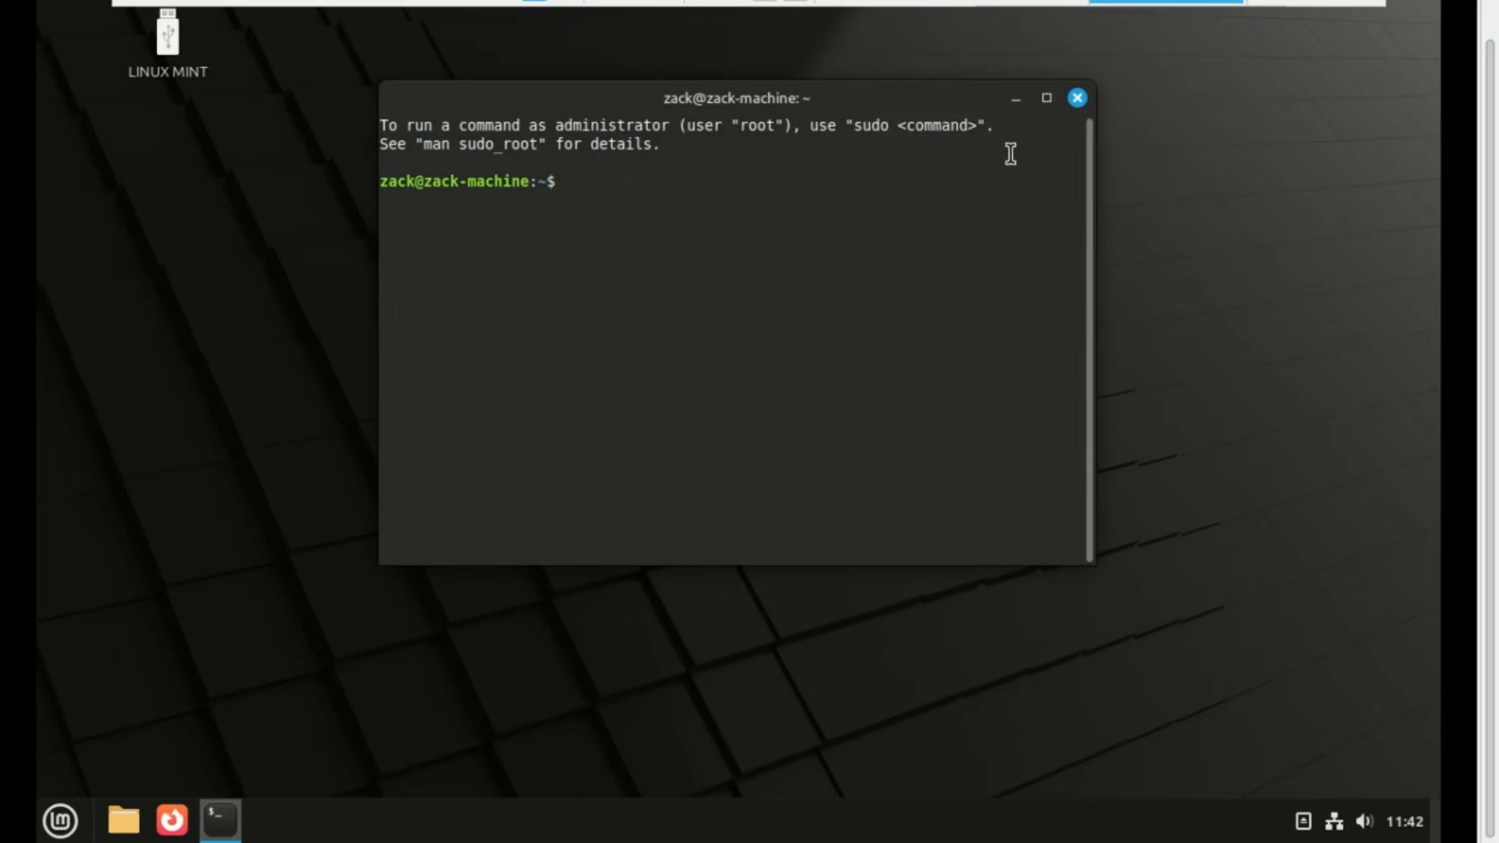
Maximize the terminal and run lsblk -f to list disks and filesystems
left_click(1046, 98)
type("lsblk -f")
key("Return")
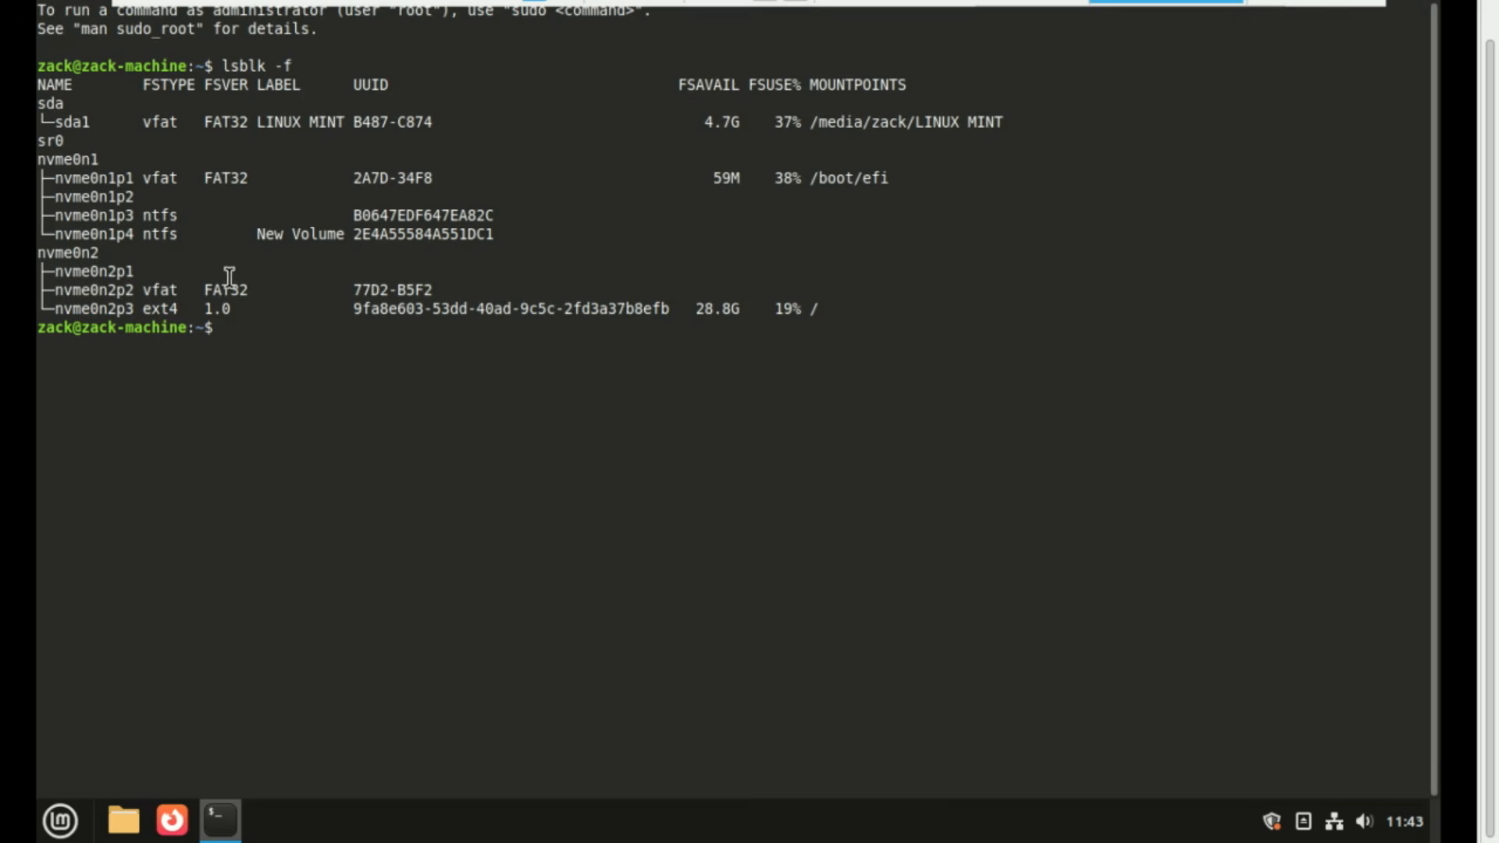
Highlight the nvme0n1 partition lines, then select and copy the nvme0n2 lines
left_click_drag(41, 160, 531, 238)
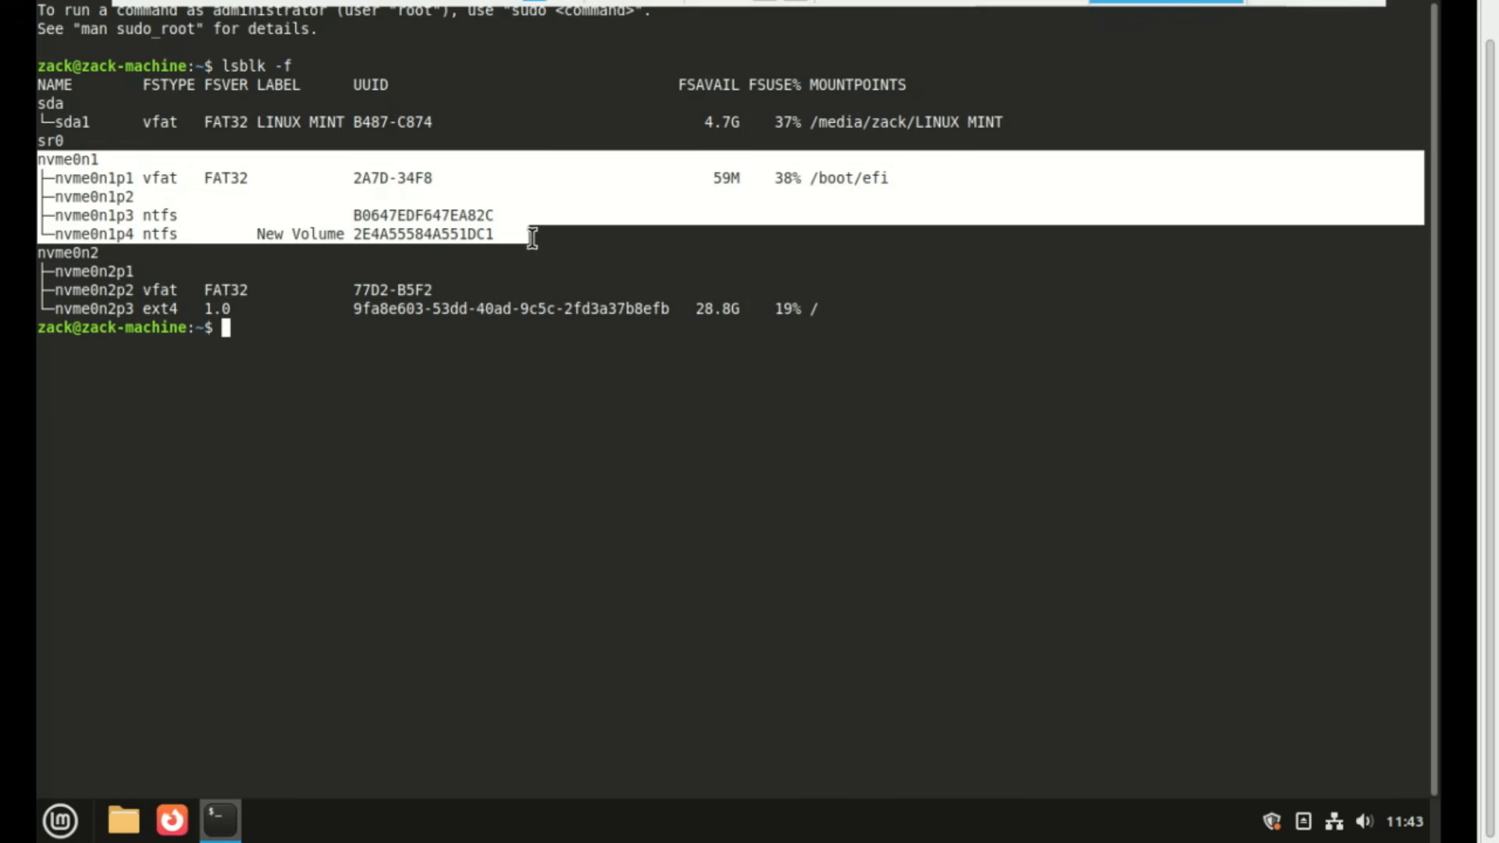
left_click(399, 187)
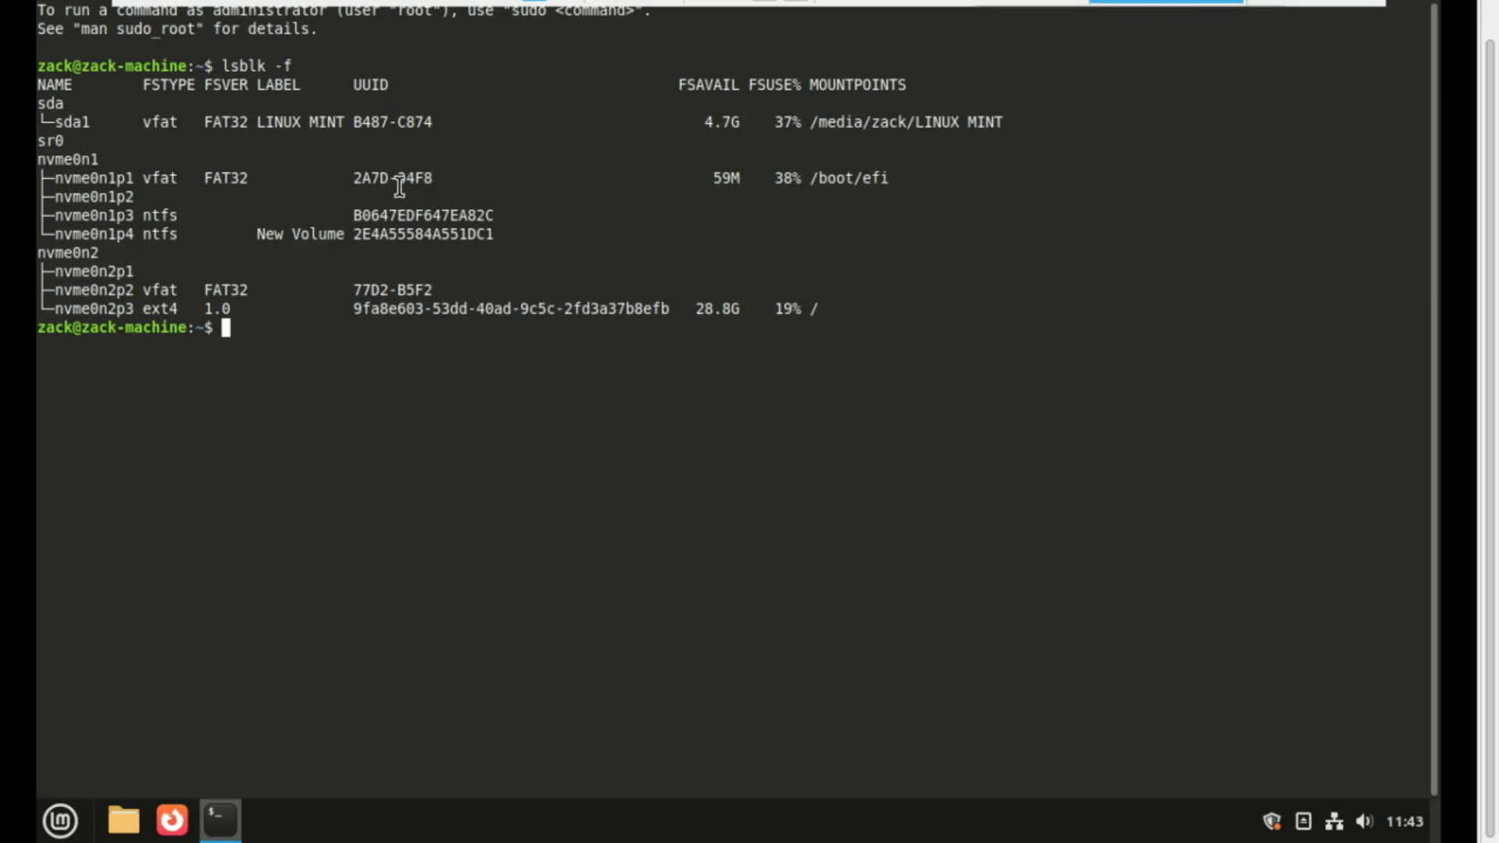
left_click_drag(45, 253, 838, 324)
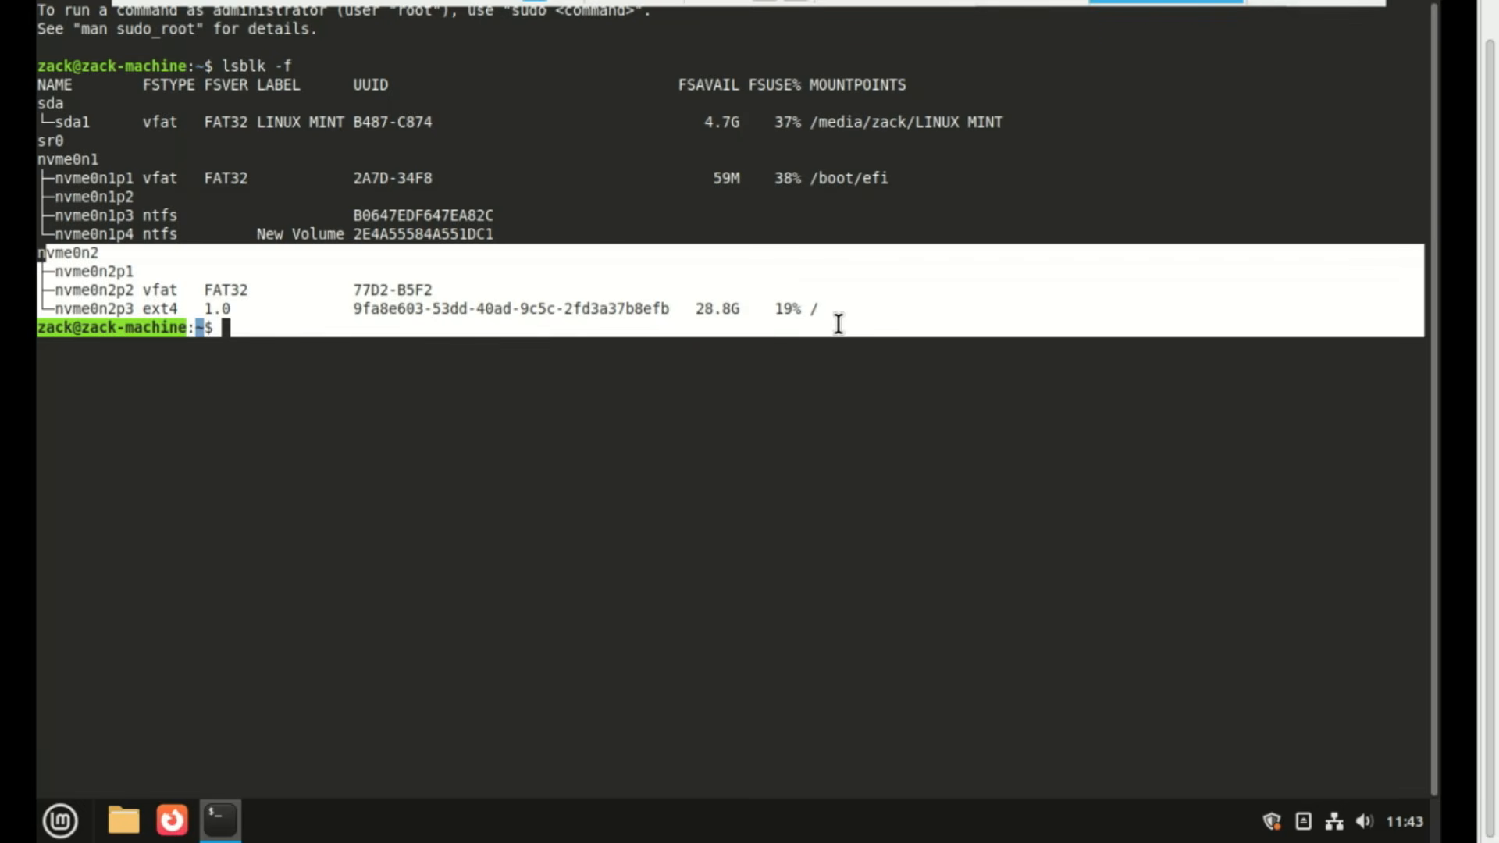
key("ctrl+shift+c")
left_click(206, 287)
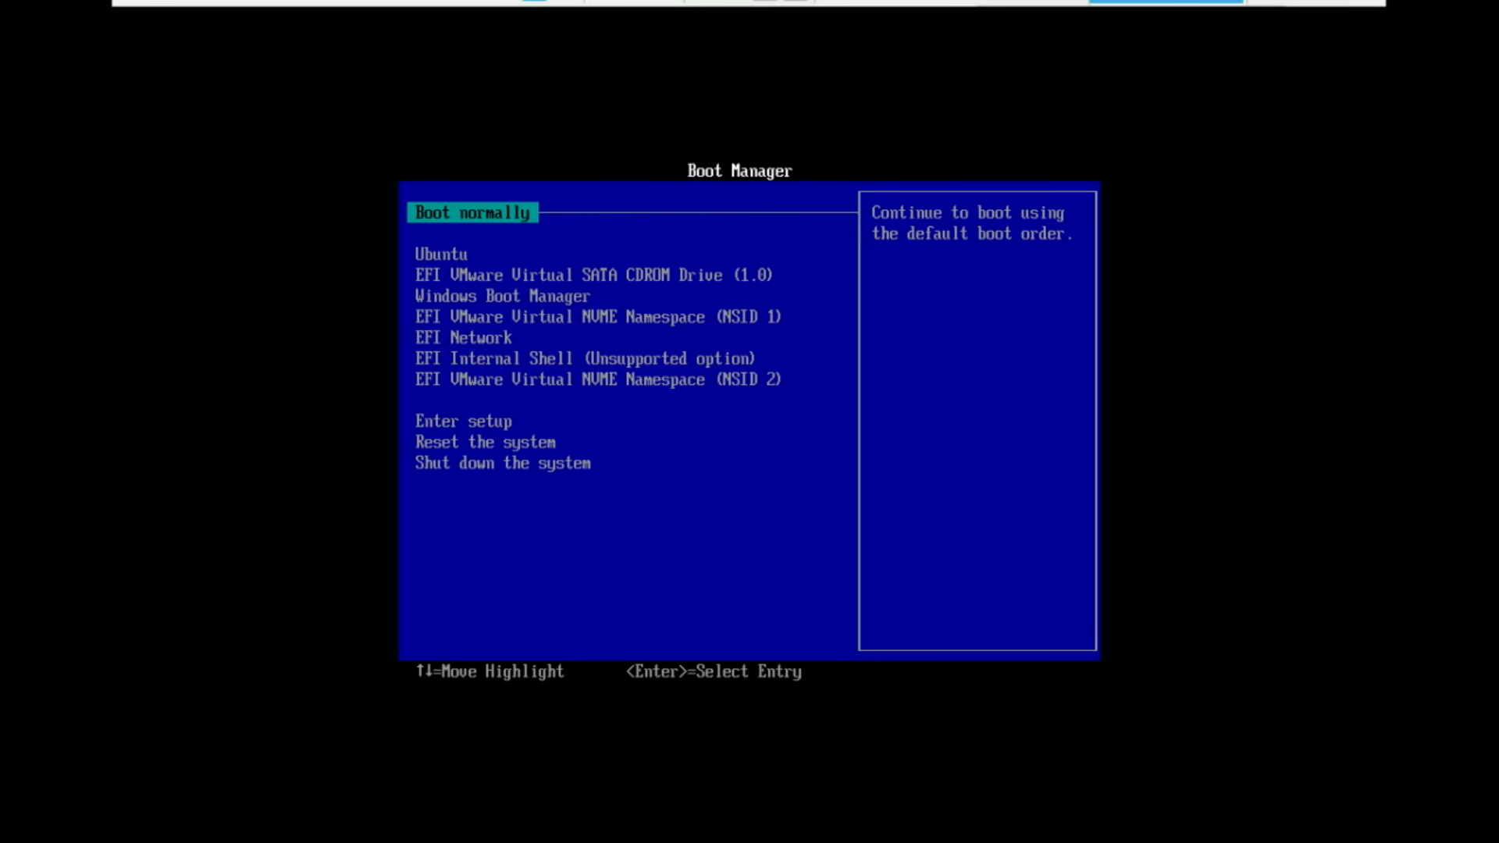
key("Down")
key("Down")
key("Down")
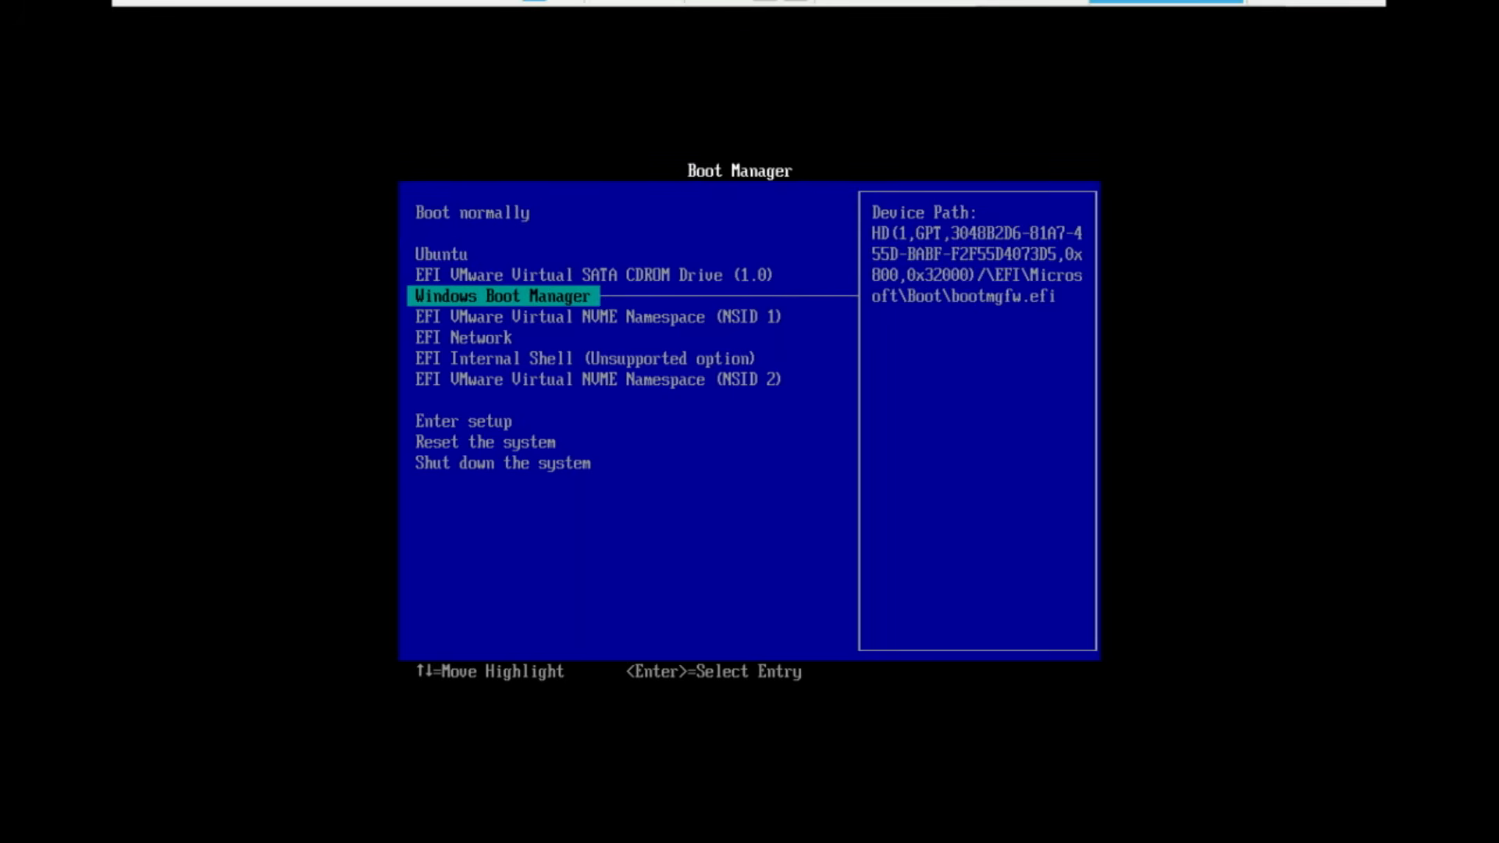
key("Return")
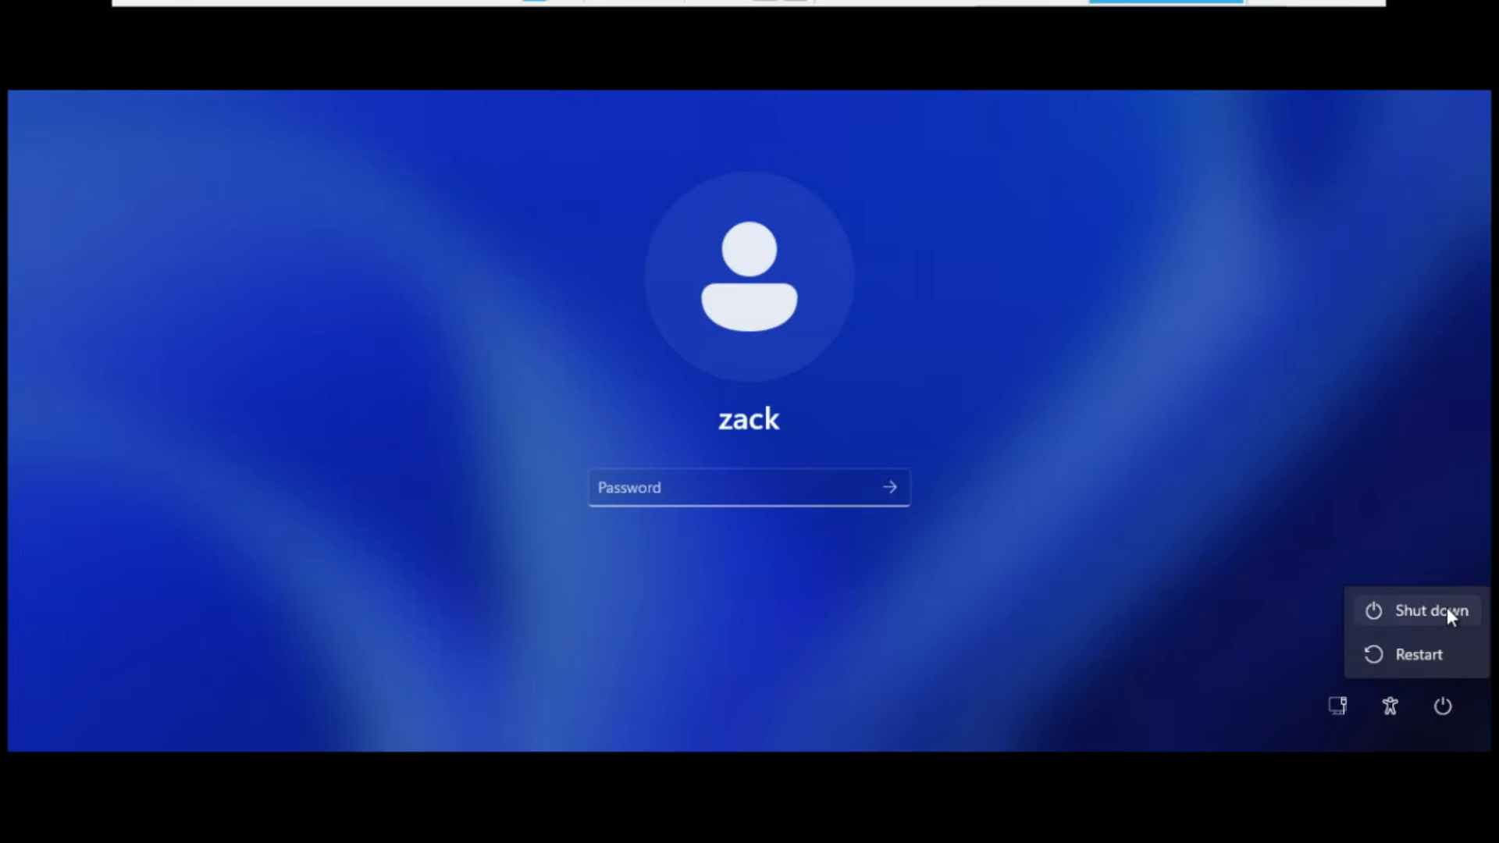
left_click(1446, 609)
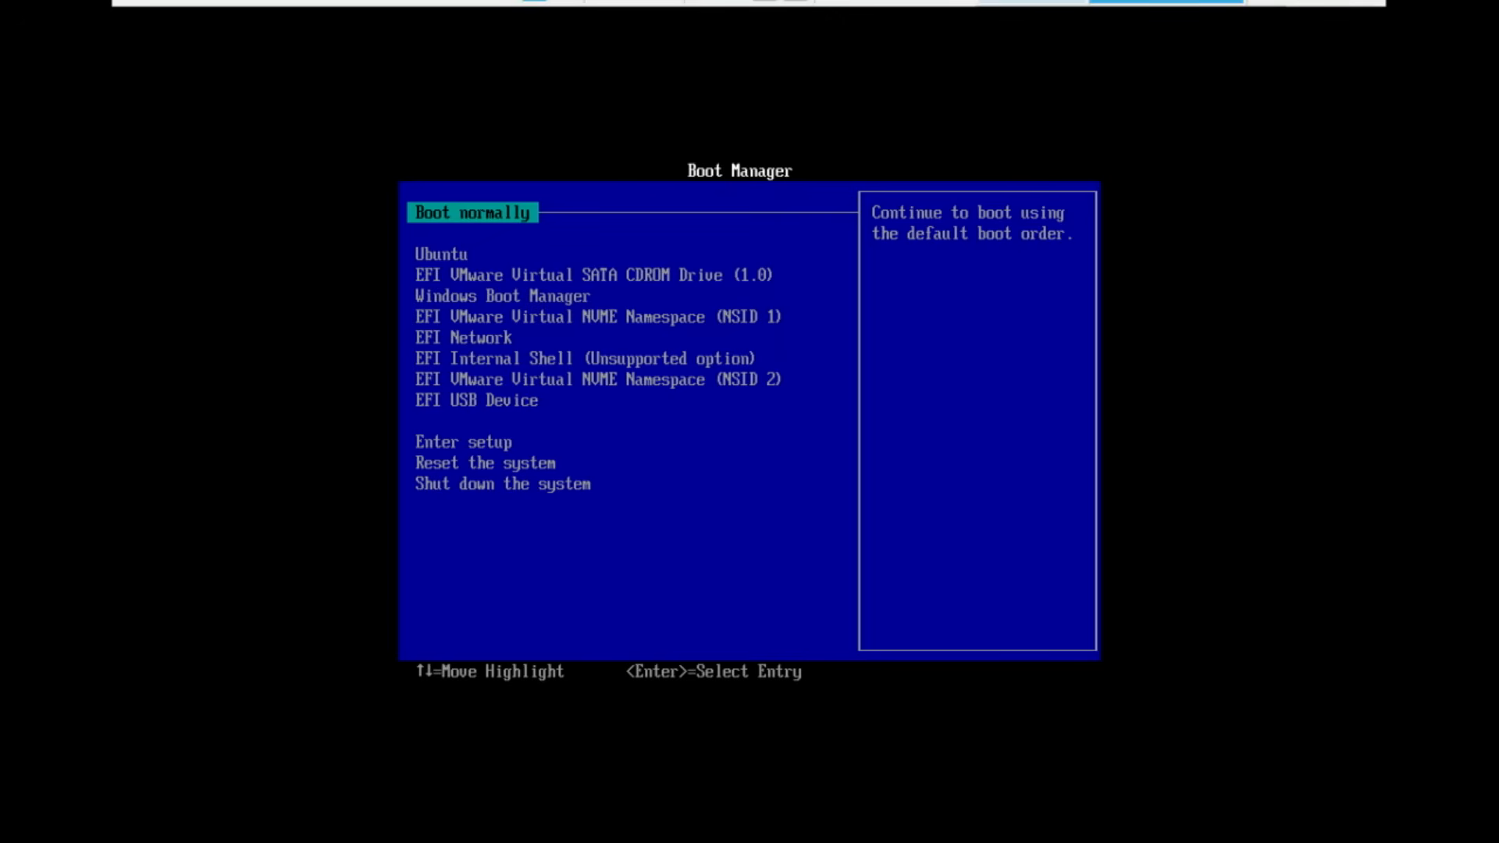
In firmware setup's boot order, move Windows Boot Manager to the top, ahead of Ubuntu
key("Down")
key("Down")
key("Down")
key("Down")
key("Down")
key("Down")
key("Down")
key("Down")
key("Down")
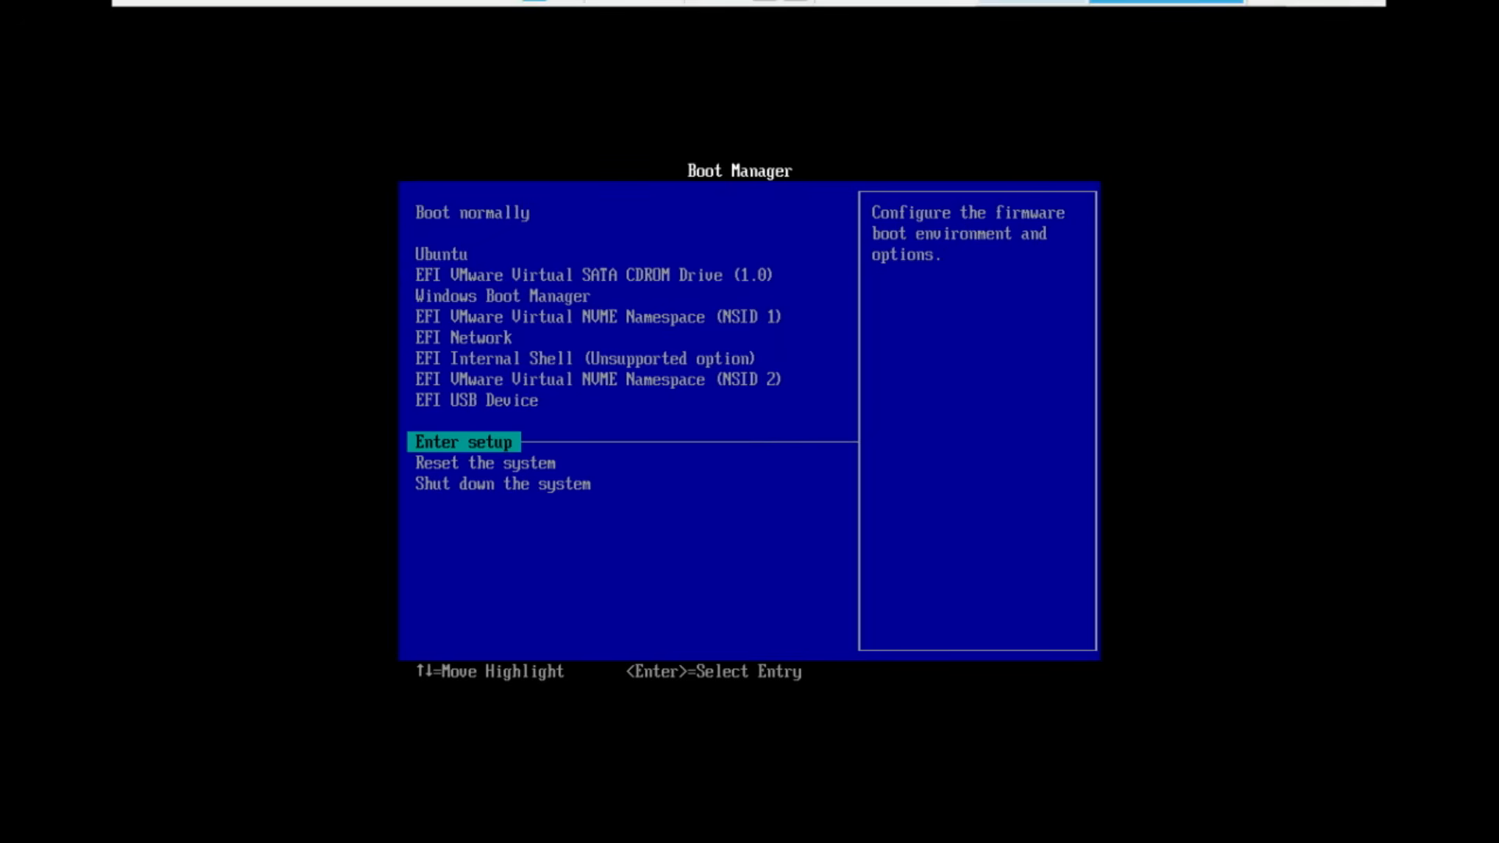
key("Return")
key("Down")
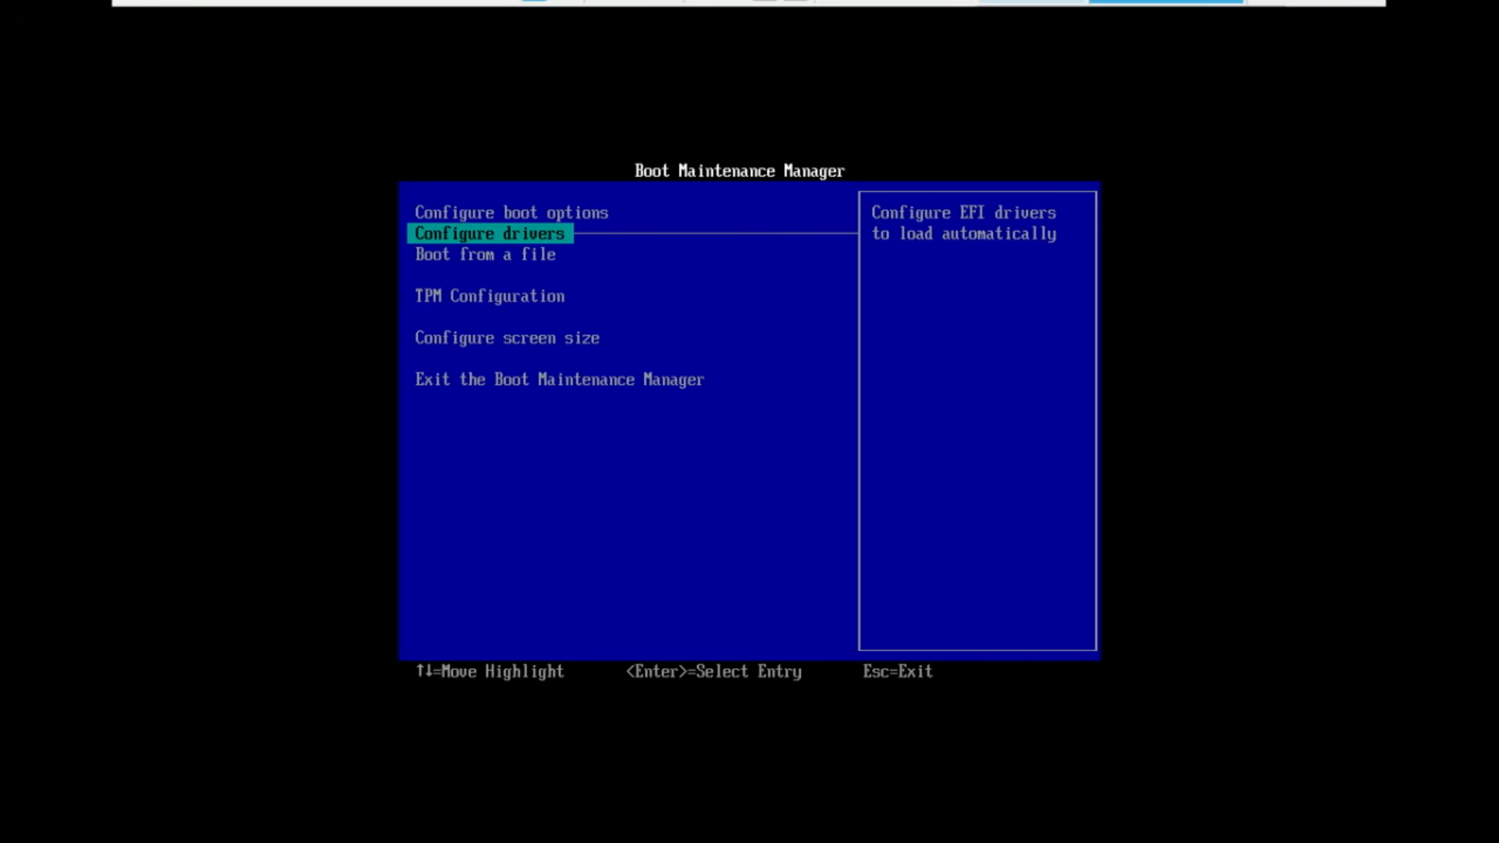
key("Up")
key("Return")
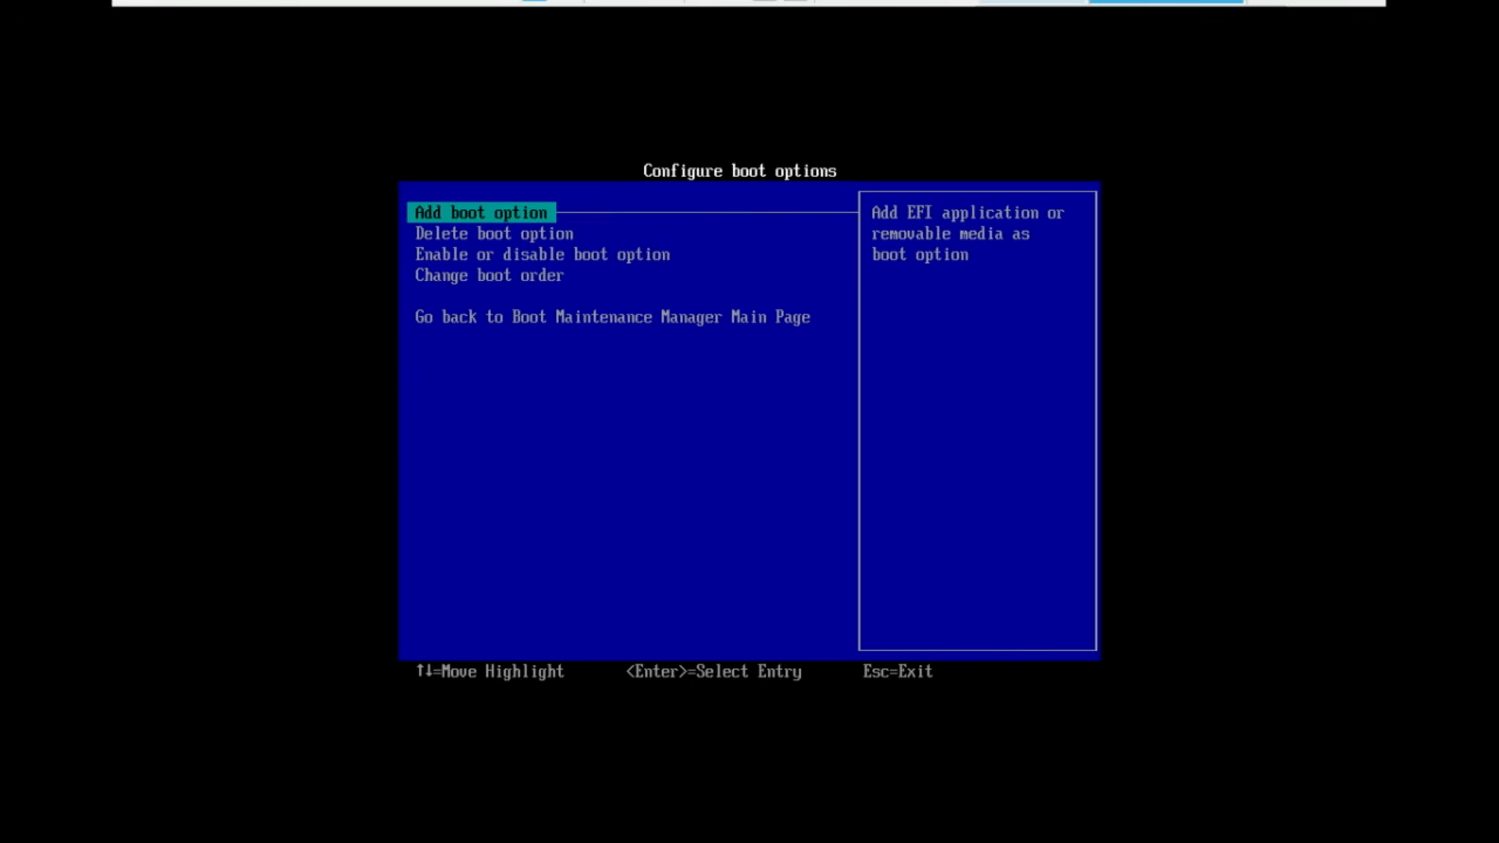
key("Down")
key("Down")
key("Down")
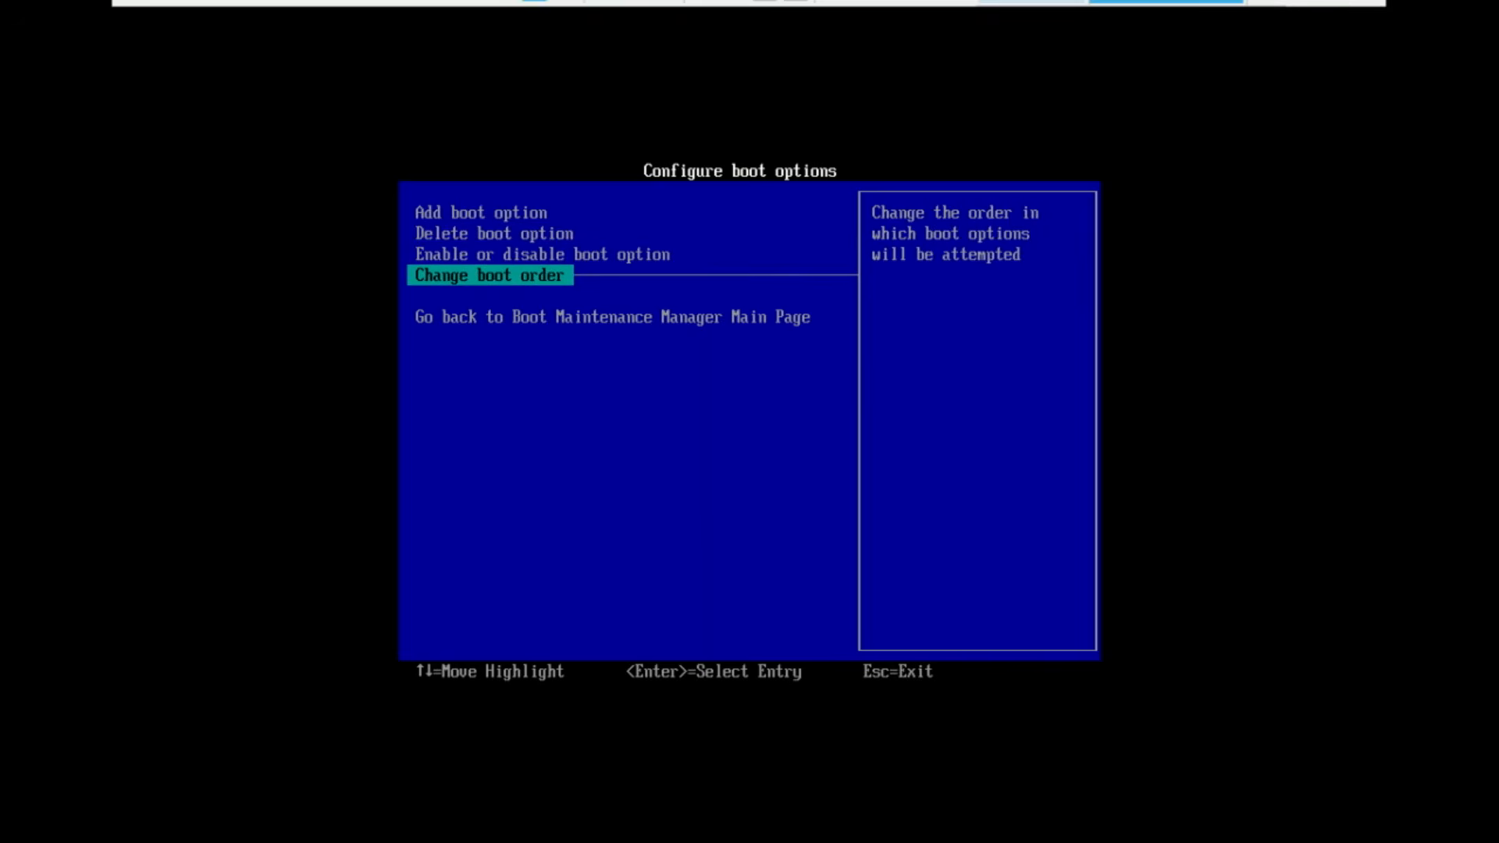
key("Return")
key("Return")
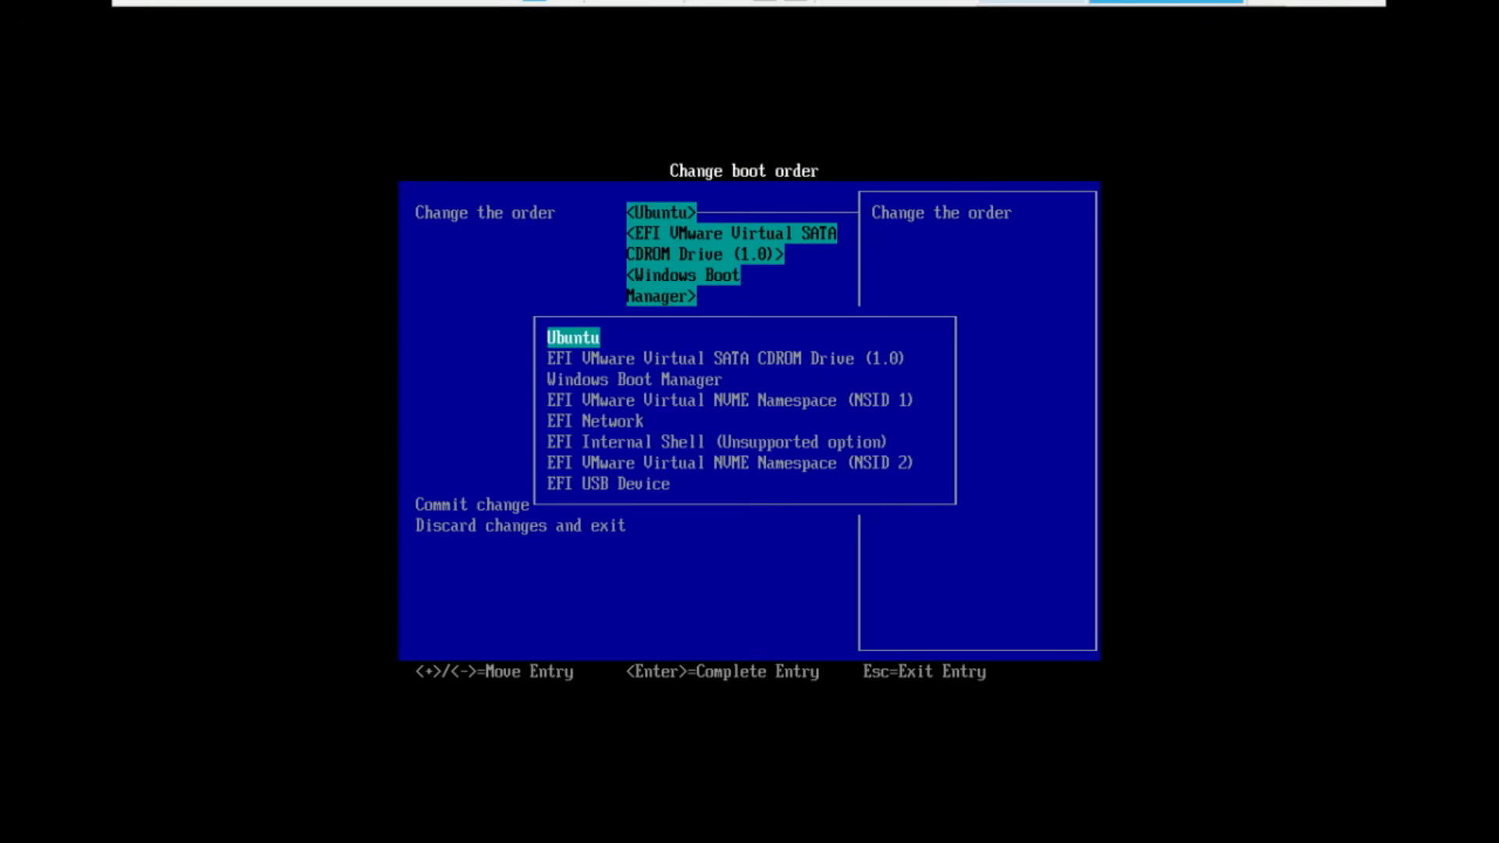
key("Down")
key("Down")
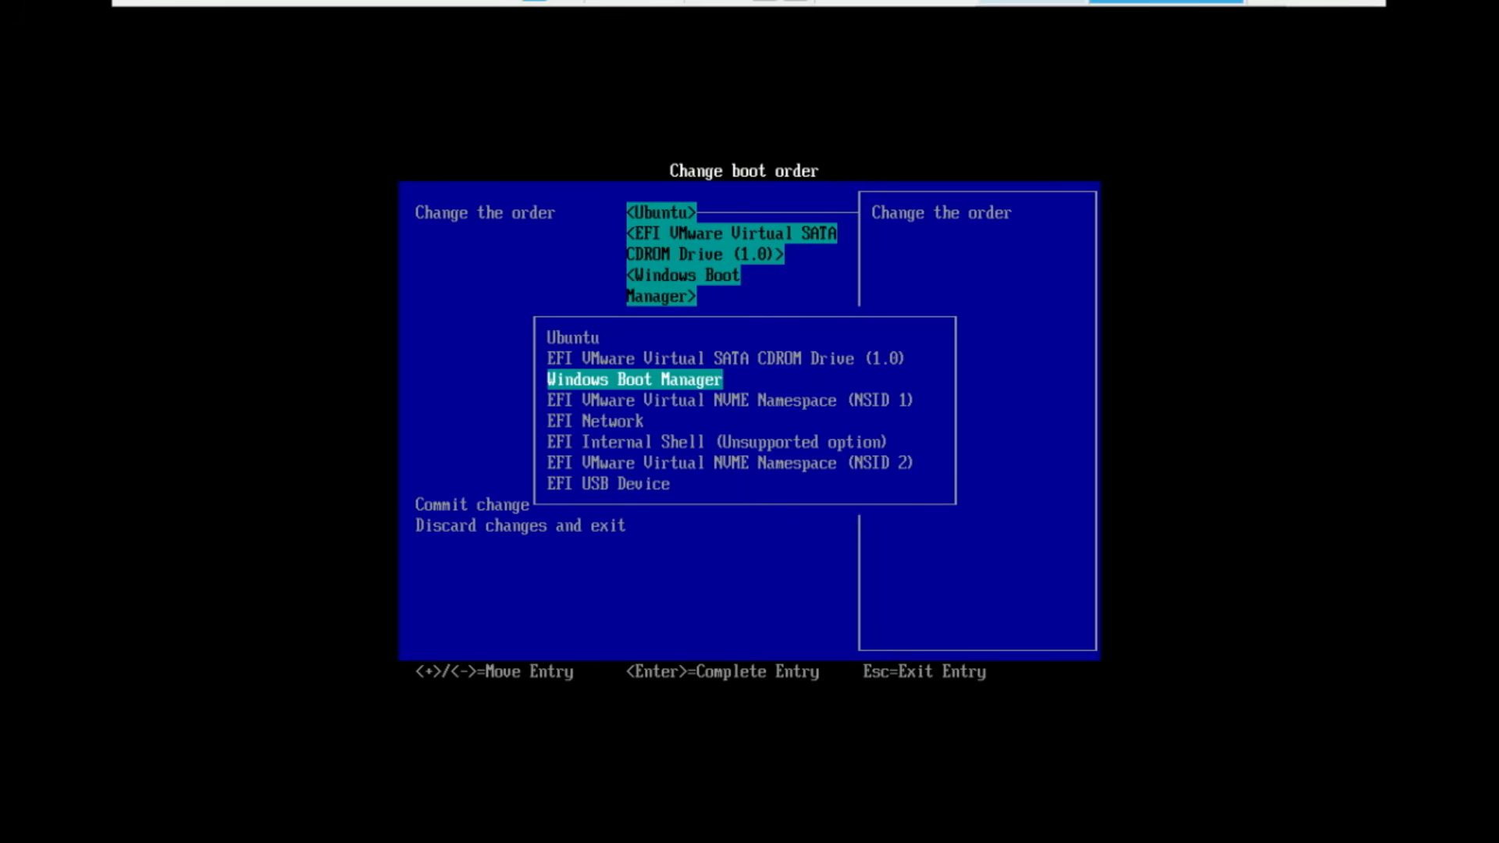
key("plus")
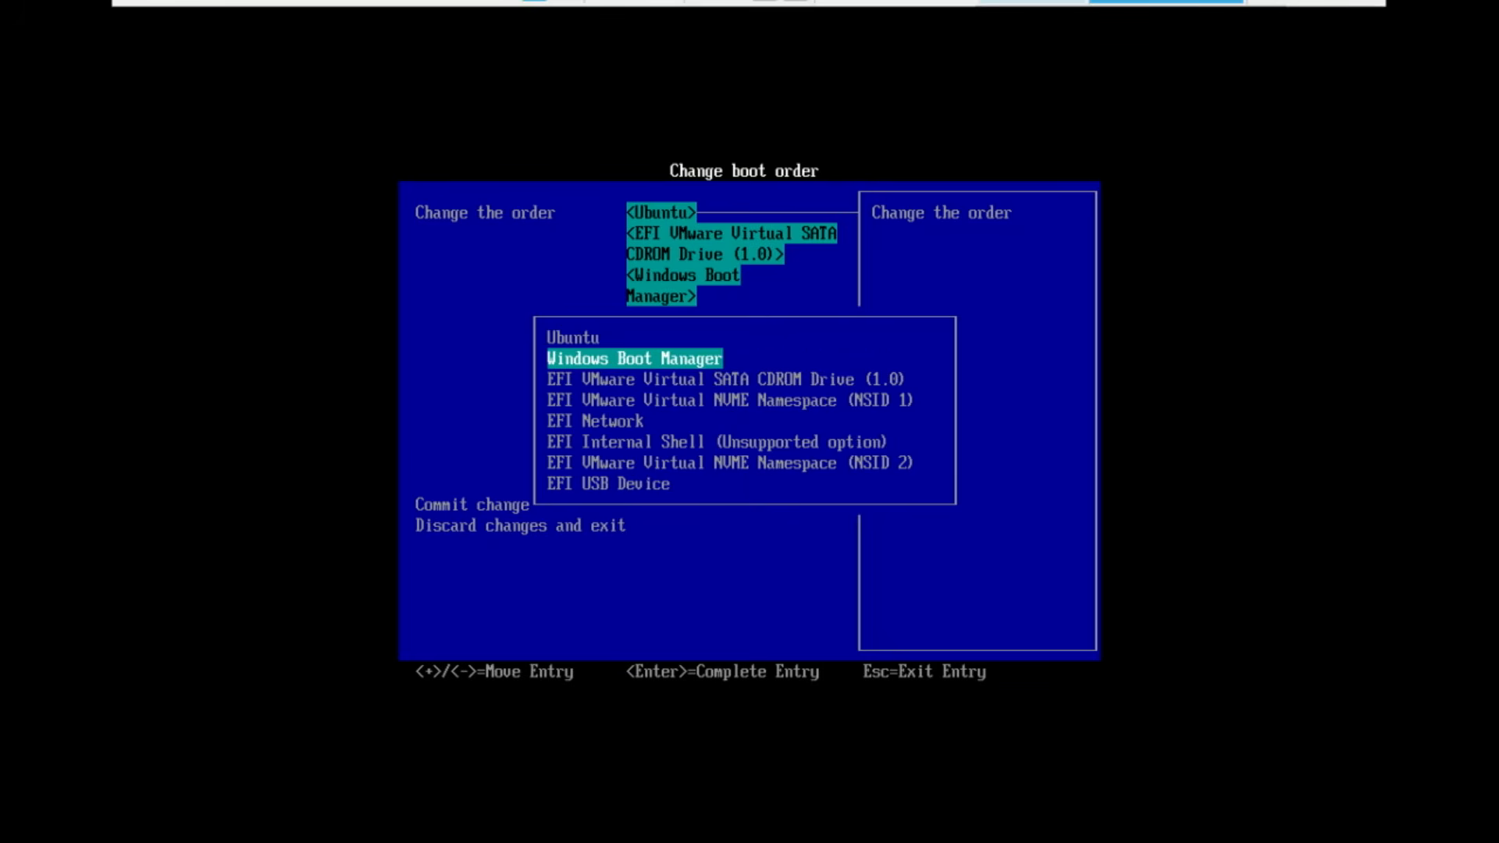
key("plus")
key("Return")
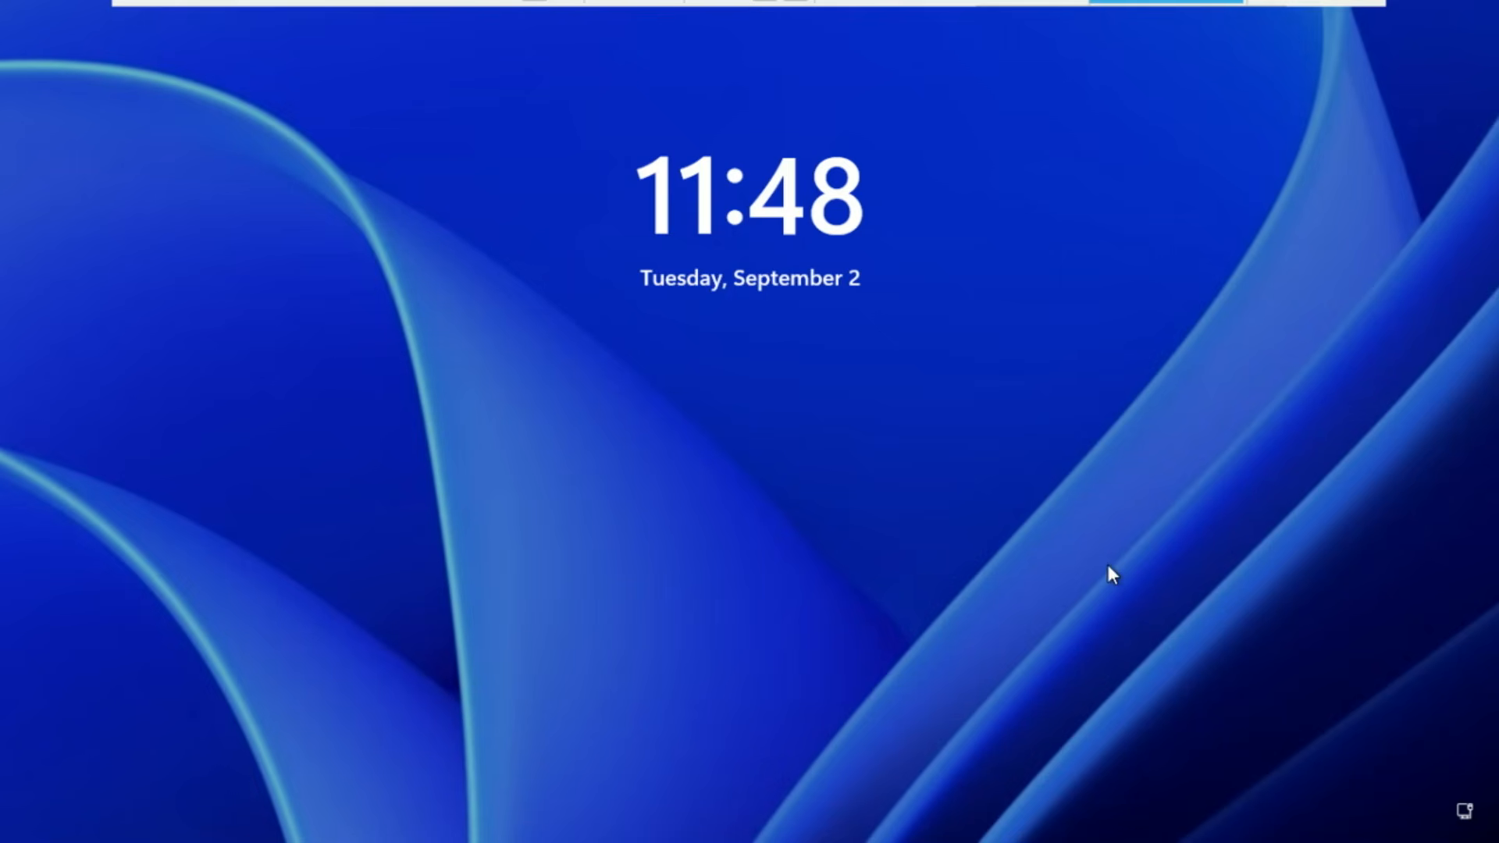
Sign in to Windows 11 by entering the account password at the lock screen
left_click(1105, 566)
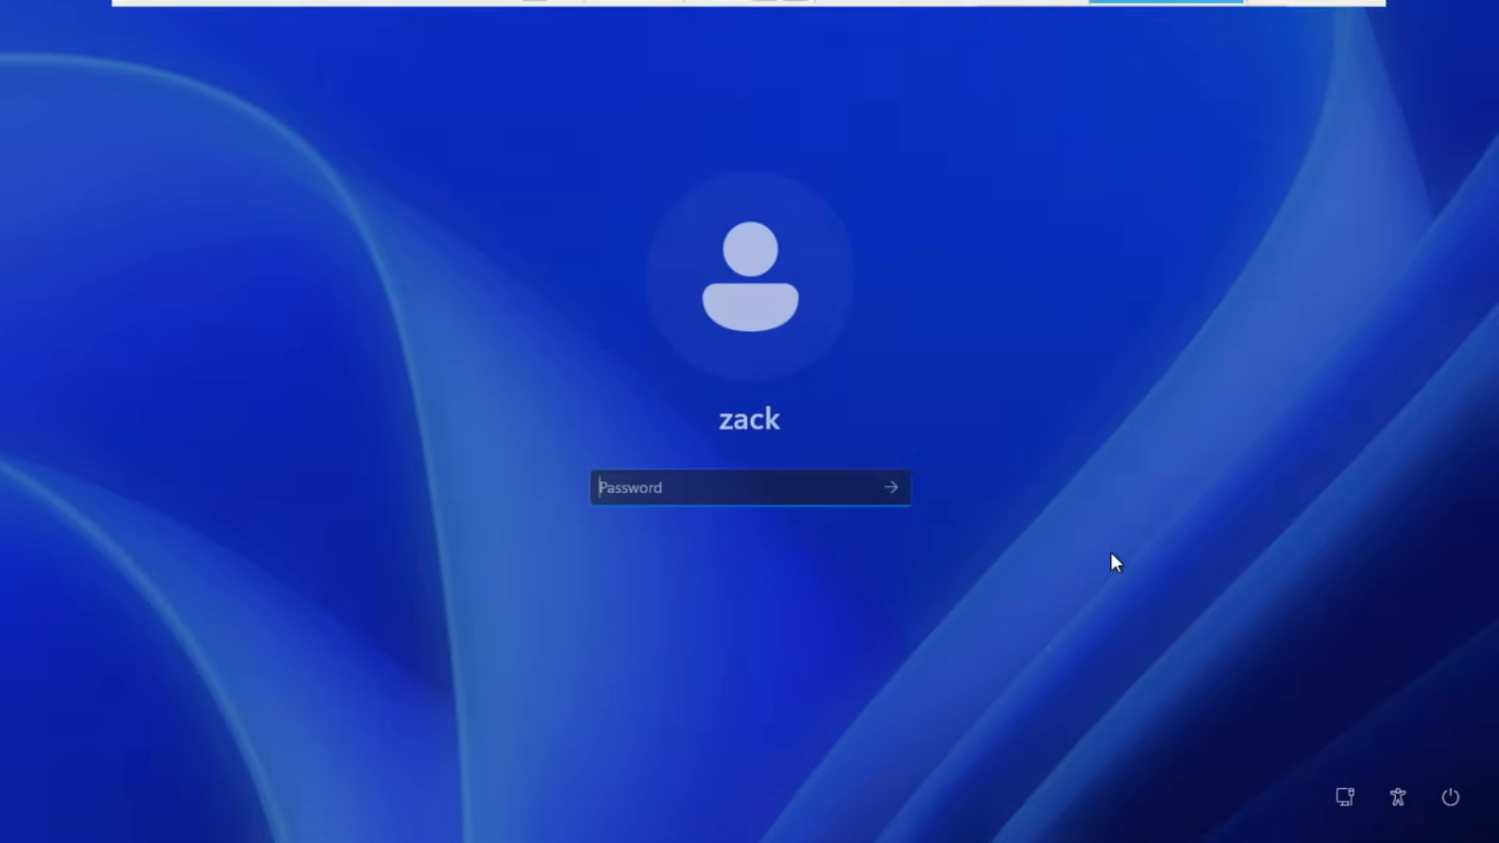
type("•••••••••")
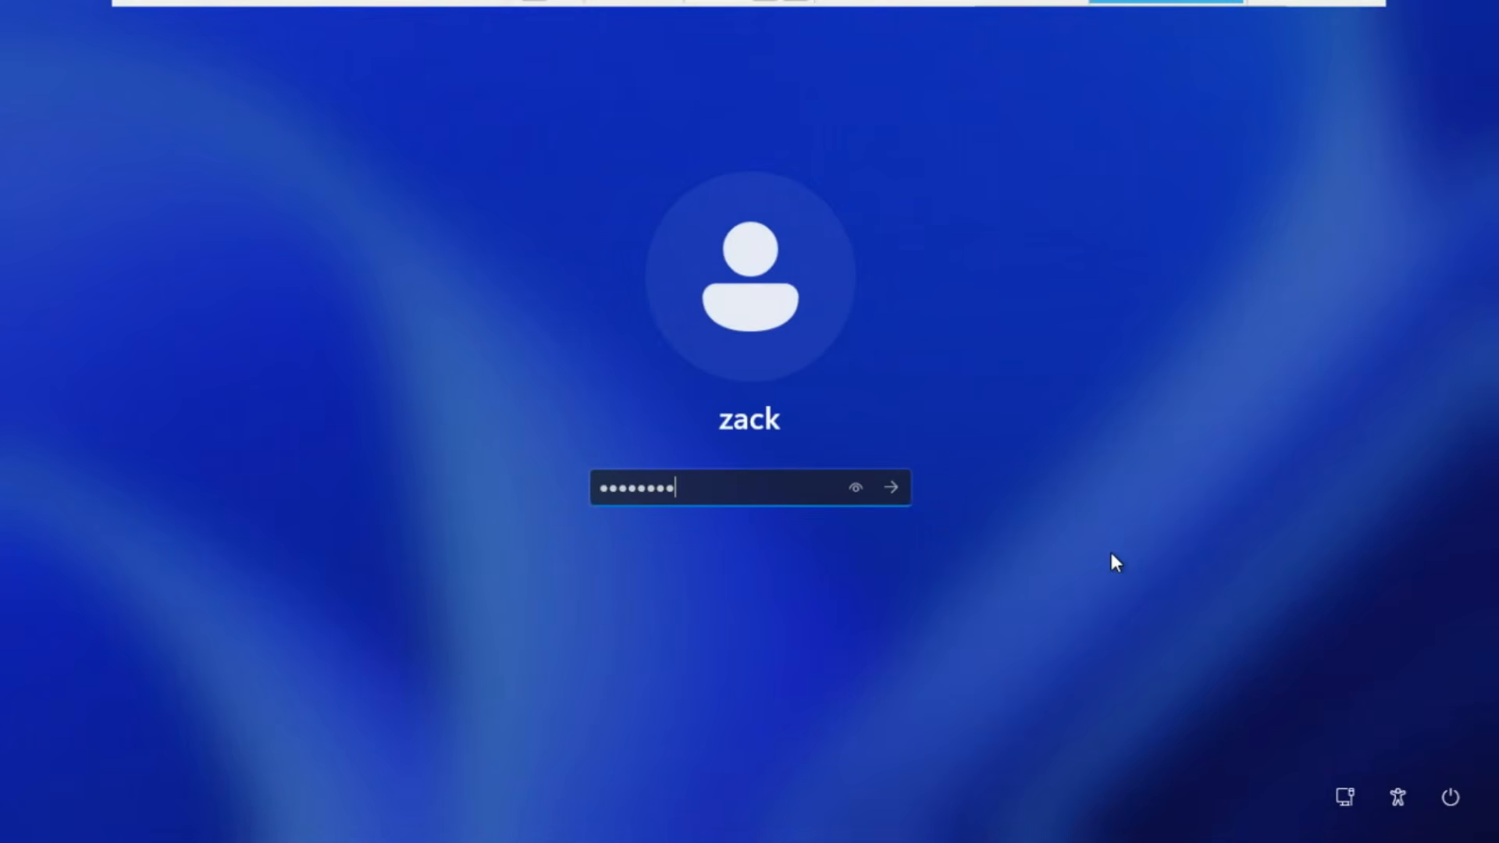
key("Return")
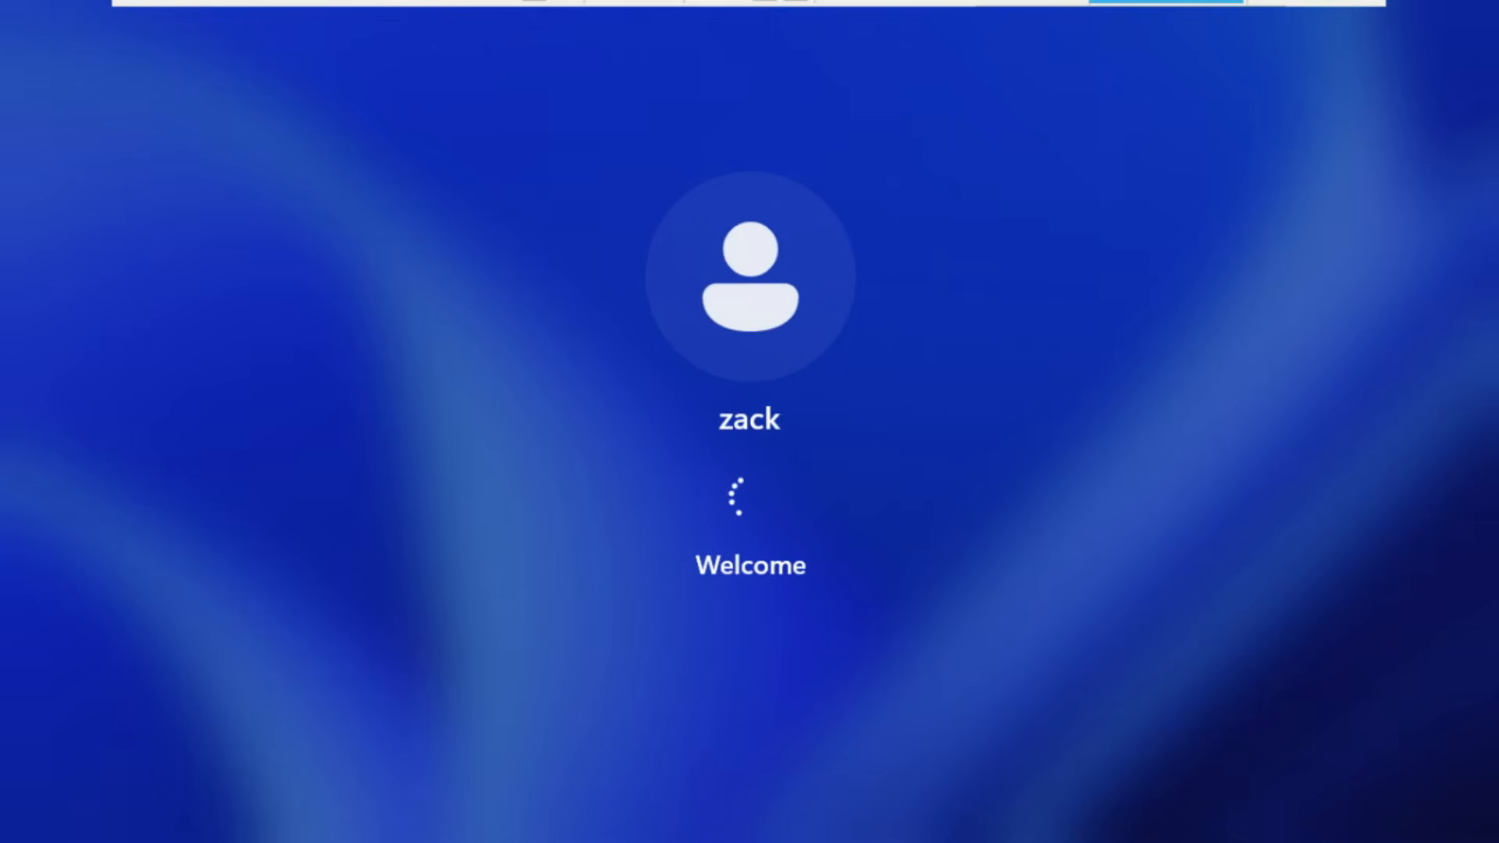